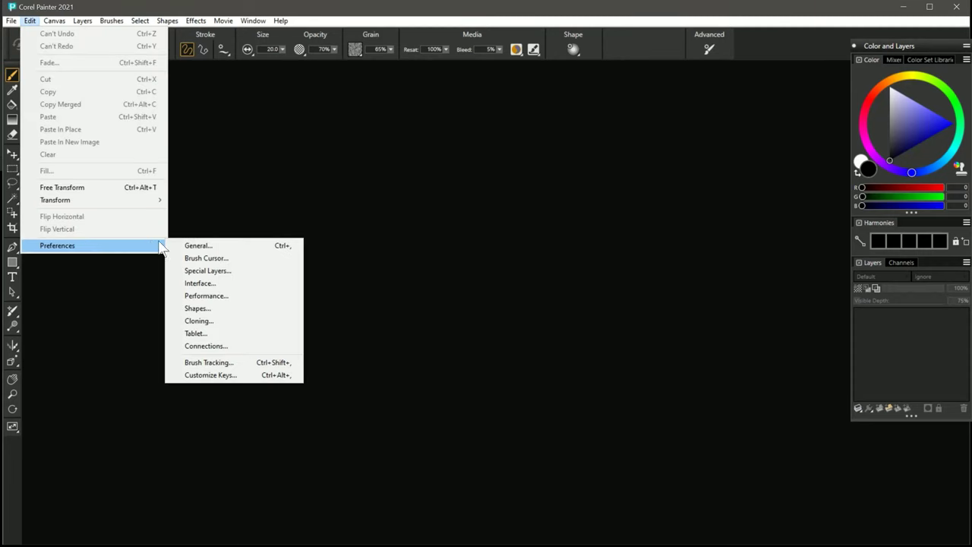
- Review the Performance preferences, then test the pencil and eraser with a quick scribble
{"action": "left_click", "coordinate": [232, 296]}
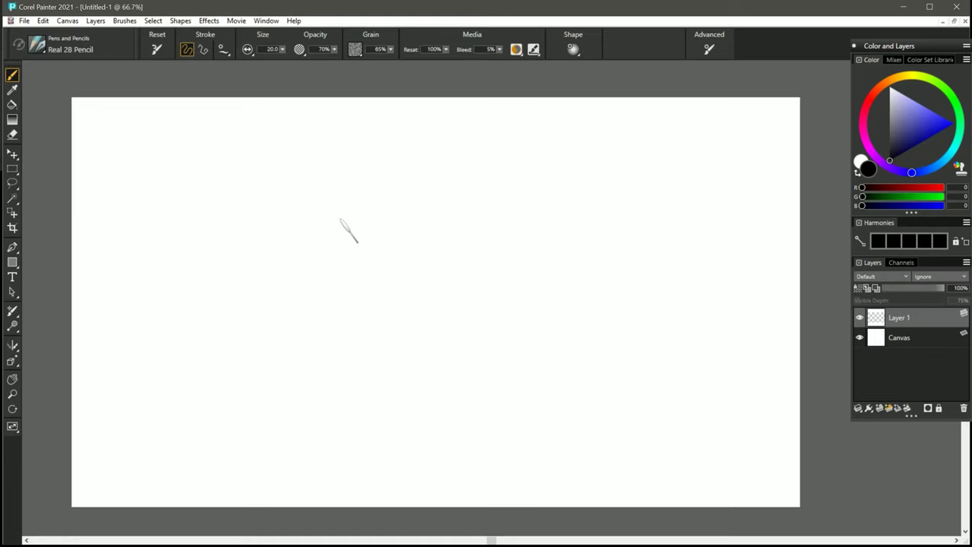
{"action": "mouse_move", "coordinate": [341, 221]}
{"action": "left_mouse_down"}
{"action": "mouse_move", "coordinate": [455, 262]}
{"action": "mouse_move", "coordinate": [470, 285]}
{"action": "mouse_move", "coordinate": [413, 312]}
{"action": "mouse_move", "coordinate": [350, 250]}
{"action": "mouse_move", "coordinate": [444, 312]}
{"action": "left_mouse_up"}
{"action": "key", "text": "n"}
{"action": "key", "text": "b"}
{"action": "left_click_drag", "start_coordinate": [444, 312], "coordinate": [475, 300]}
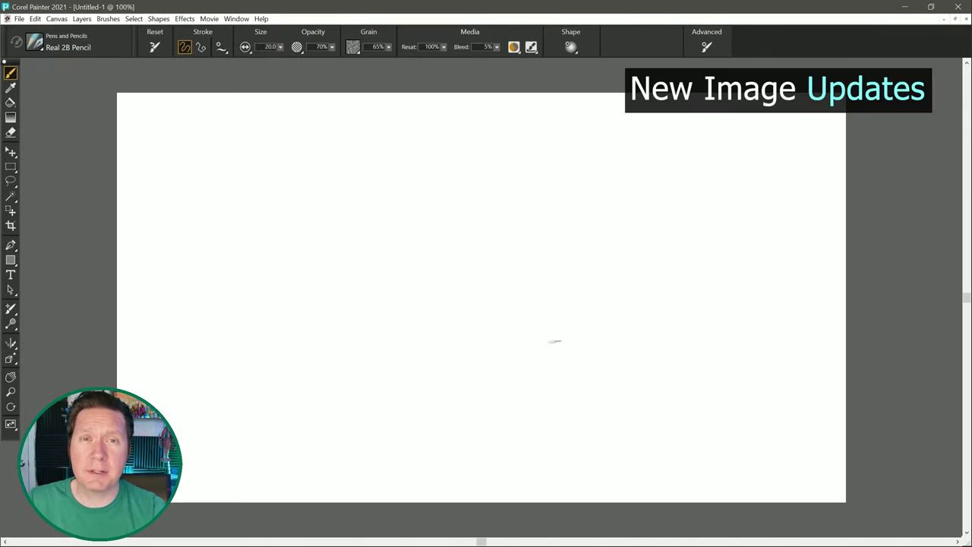
- Start a new image and check the Layer type list, leaving it at Default
{"action": "left_click", "coordinate": [19, 19]}
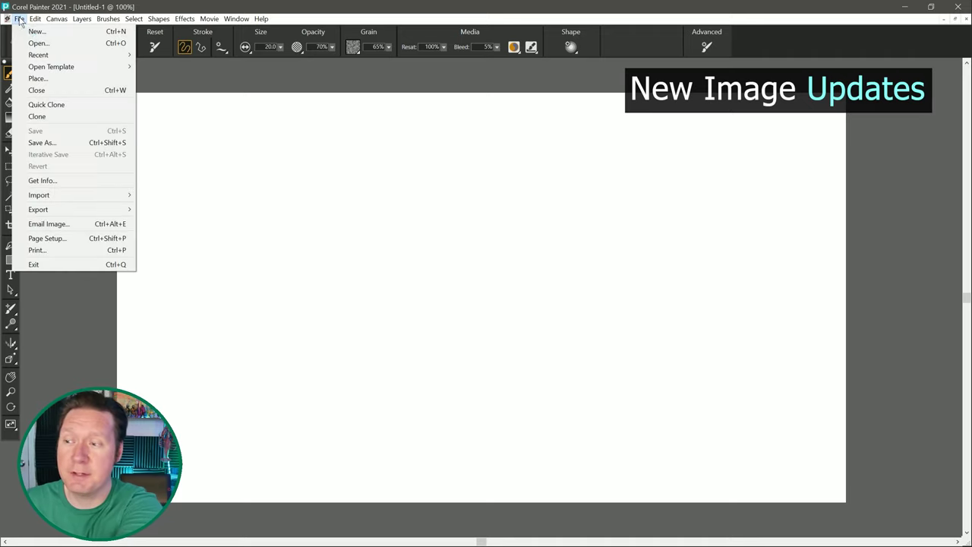
{"action": "left_click", "coordinate": [33, 31]}
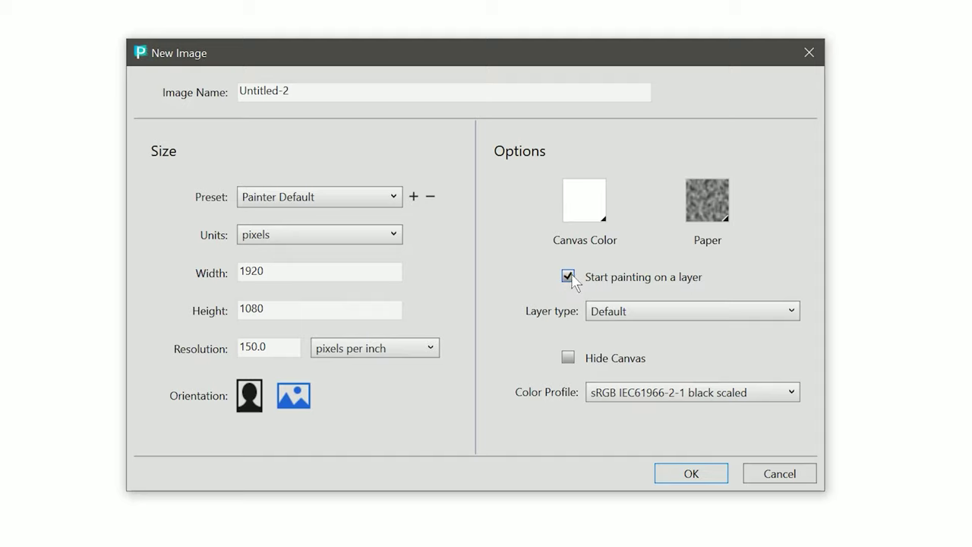
{"action": "left_click", "coordinate": [630, 308]}
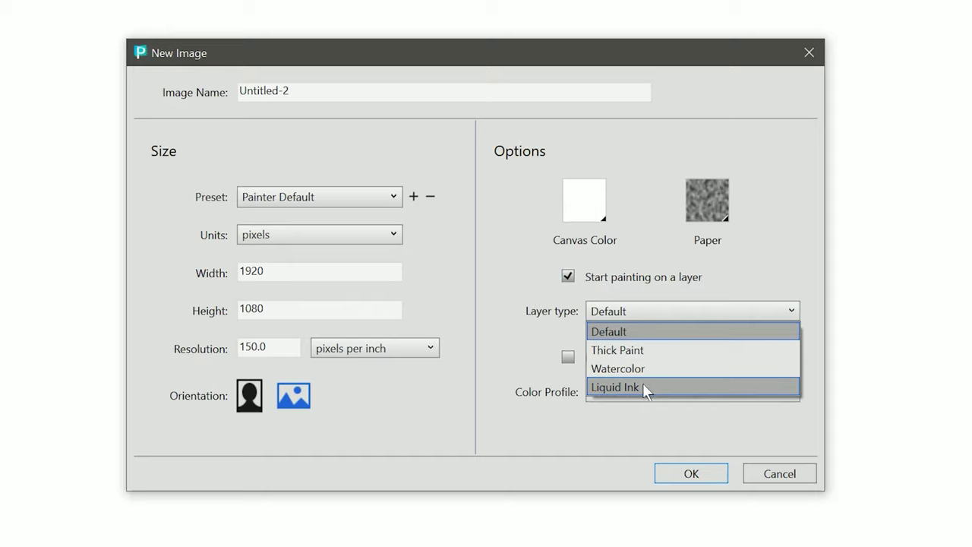
{"action": "left_click", "coordinate": [571, 358]}
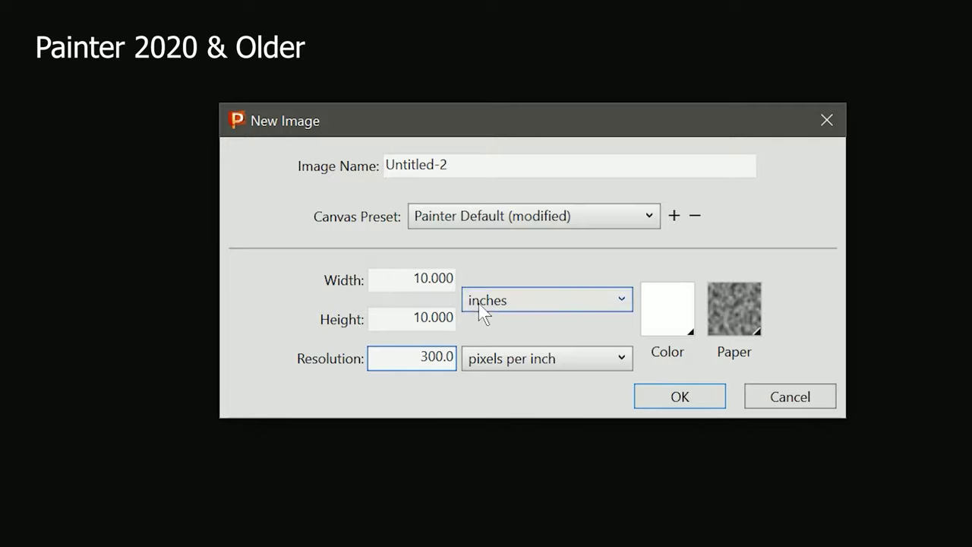
- Change the New Image resolution from 300 to 72 and commit the entry
{"action": "left_click", "coordinate": [413, 357]}
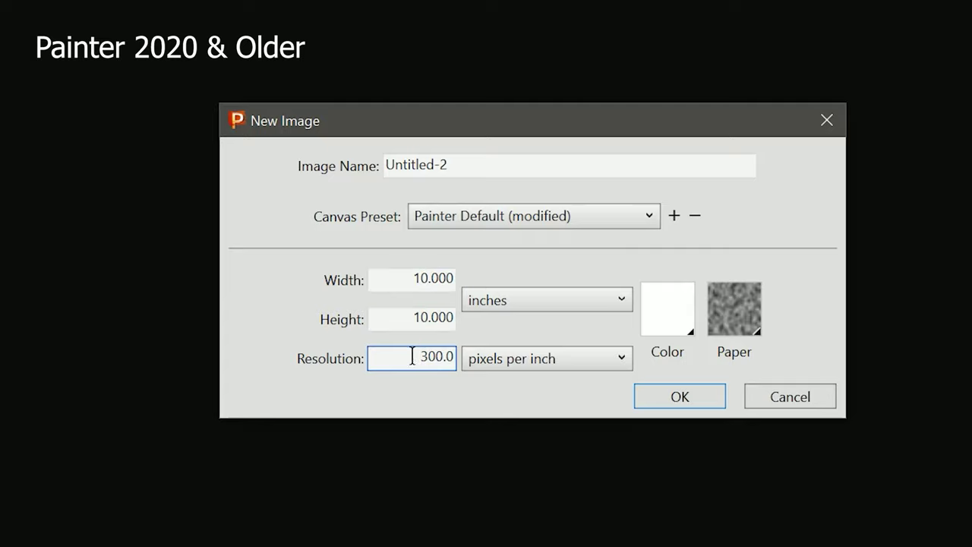
{"action": "left_click_drag", "start_coordinate": [413, 356], "coordinate": [467, 366]}
{"action": "type", "text": "72"}
{"action": "left_click", "coordinate": [441, 315]}
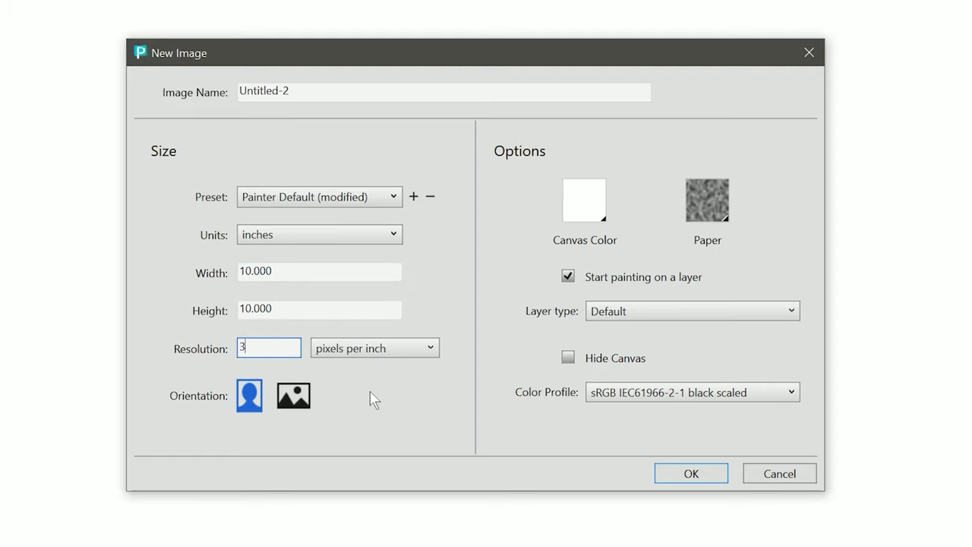
- Choose the Painter Default canvas preset and set the layer type to Thick Paint
{"action": "left_click", "coordinate": [314, 311]}
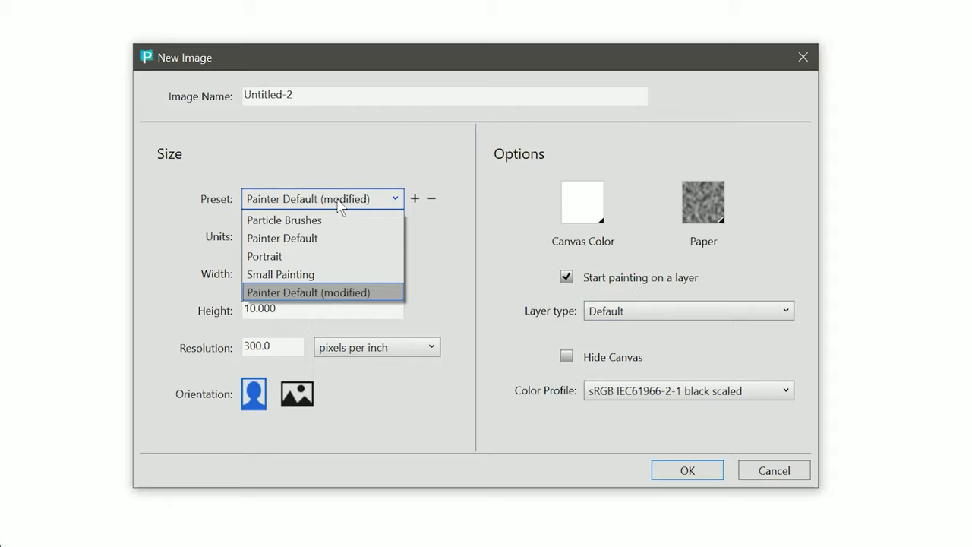
{"action": "left_click", "coordinate": [323, 237]}
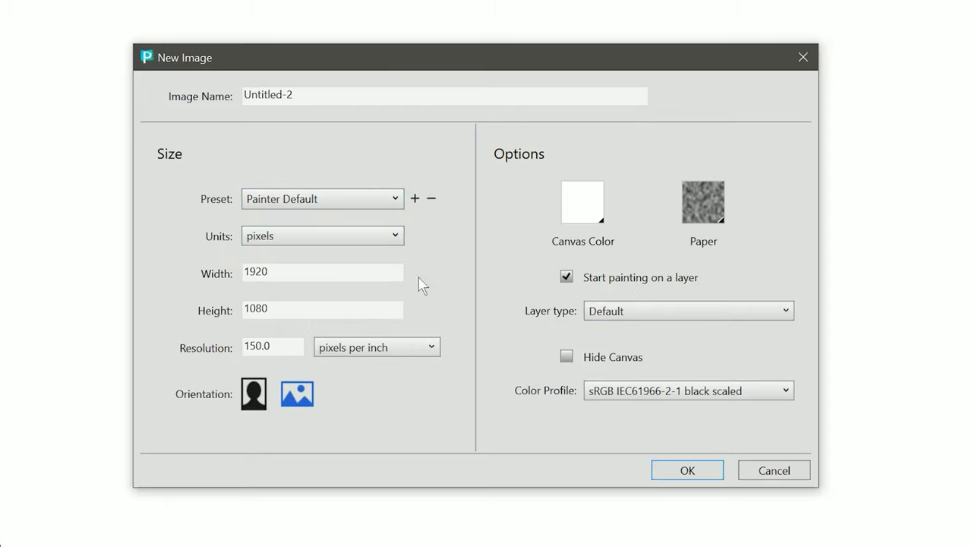
{"action": "left_click", "coordinate": [670, 312]}
{"action": "key", "text": "Escape"}
- Create the image and select the Thick Paint > Heavy Texture Knife brush
{"action": "left_click", "coordinate": [687, 470]}
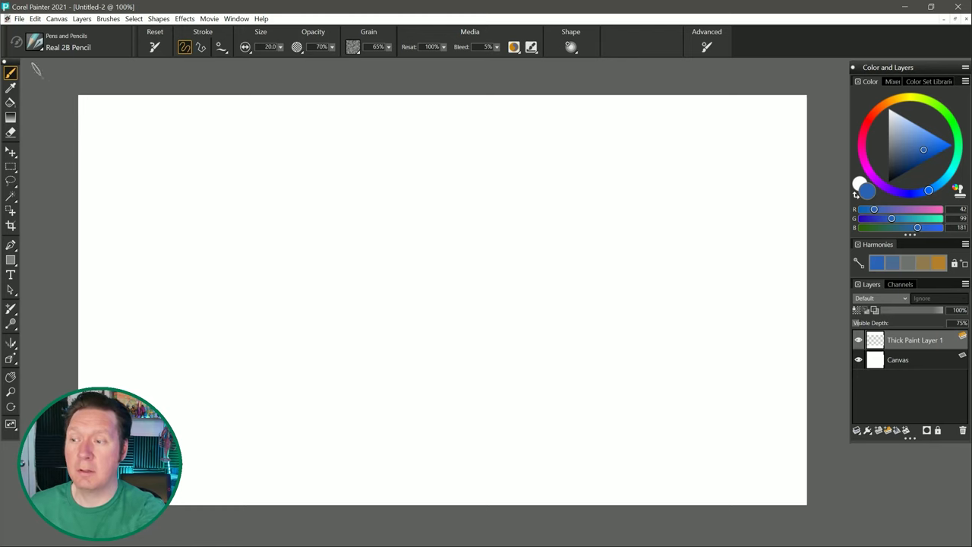
{"action": "left_click", "coordinate": [46, 42]}
{"action": "scroll", "coordinate": [123, 177], "scroll_direction": "down", "scroll_amount": 8}
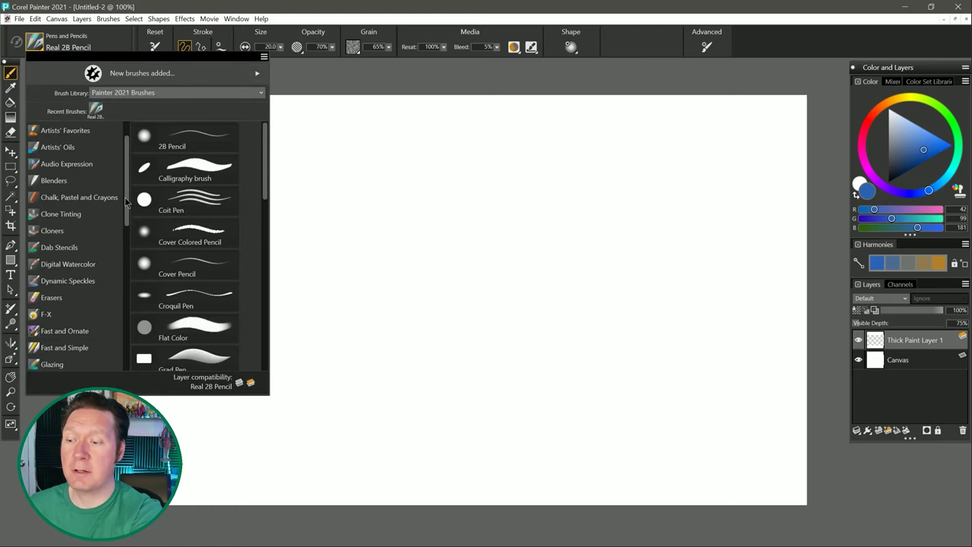
{"action": "left_click", "coordinate": [57, 347]}
{"action": "scroll", "coordinate": [259, 210], "scroll_direction": "down", "scroll_amount": 5}
{"action": "scroll", "coordinate": [258, 210], "scroll_direction": "down", "scroll_amount": 2}
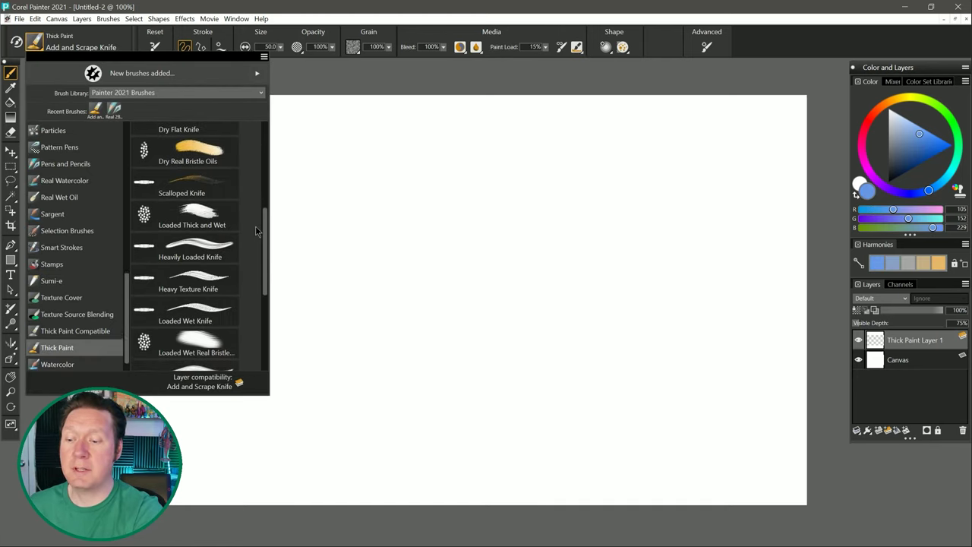
{"action": "left_click", "coordinate": [184, 278]}
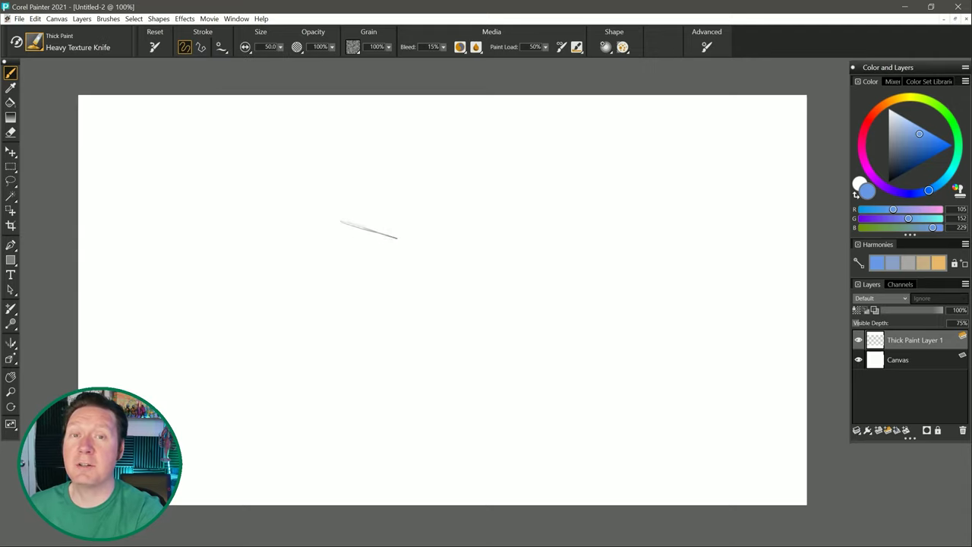
- Paint blue knife strokes left of centre and open Canvas > Surface Lighting
{"action": "mouse_move", "coordinate": [372, 221]}
{"action": "left_mouse_down"}
{"action": "mouse_move", "coordinate": [289, 337]}
{"action": "mouse_move", "coordinate": [356, 228]}
{"action": "mouse_move", "coordinate": [399, 258]}
{"action": "left_mouse_up"}
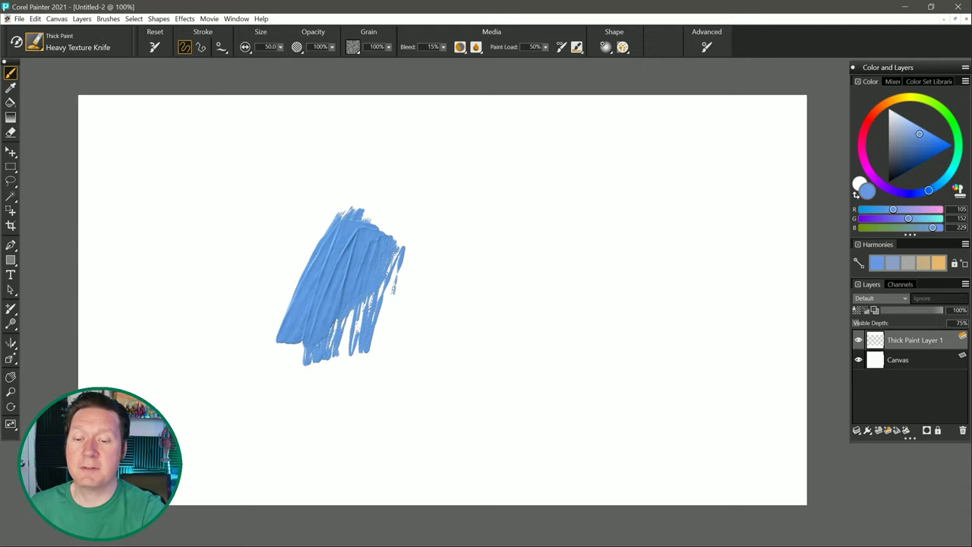
{"action": "left_click", "coordinate": [56, 18]}
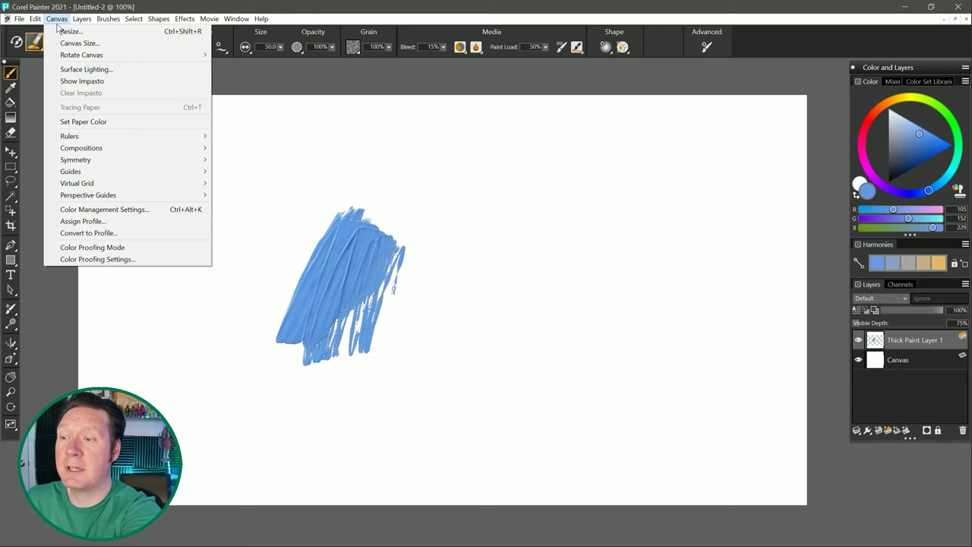
{"action": "left_click", "coordinate": [125, 69]}
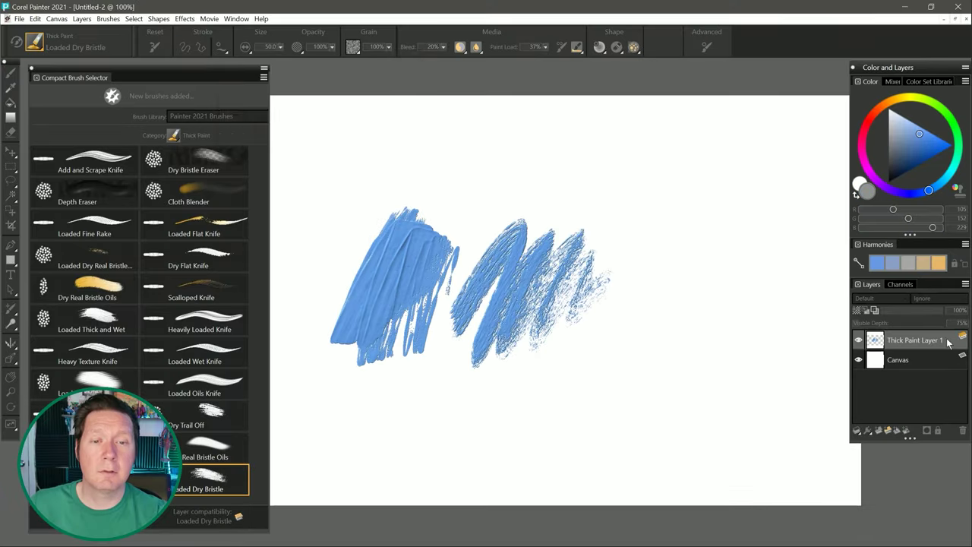
- Toggle the Visible Depth slider via Special Layer Controls and set the depth to 62%
{"action": "double_click", "coordinate": [915, 340]}
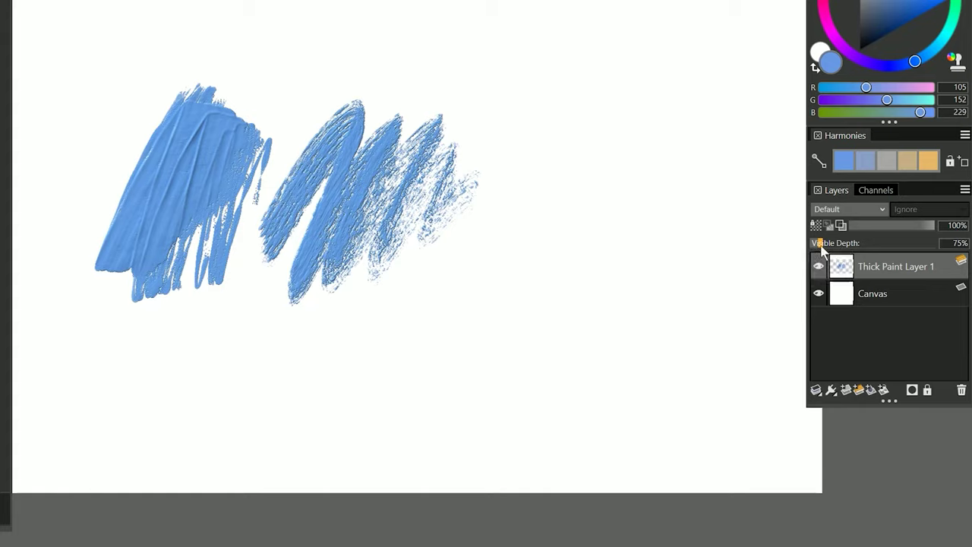
{"action": "left_click", "coordinate": [965, 191]}
{"action": "mouse_move", "coordinate": [814, 514]}
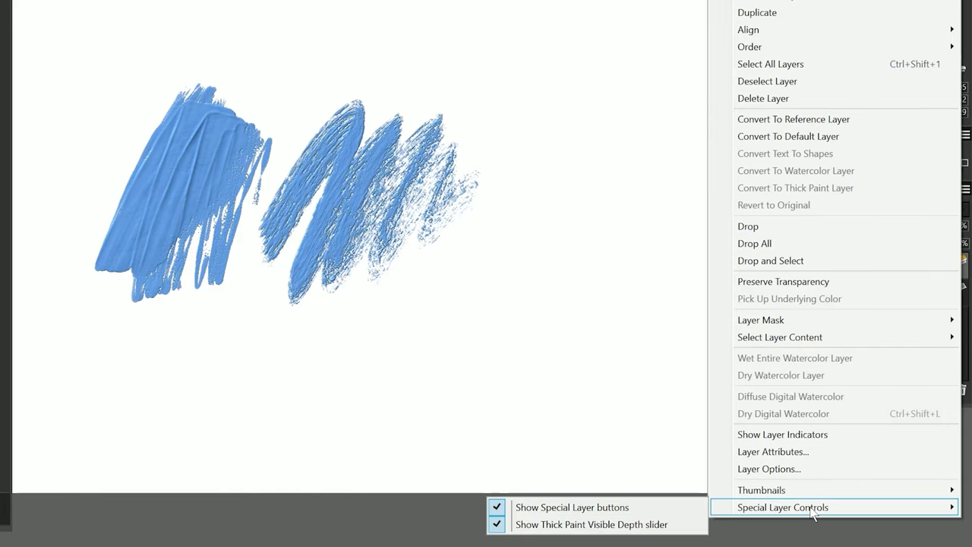
{"action": "left_click", "coordinate": [632, 523]}
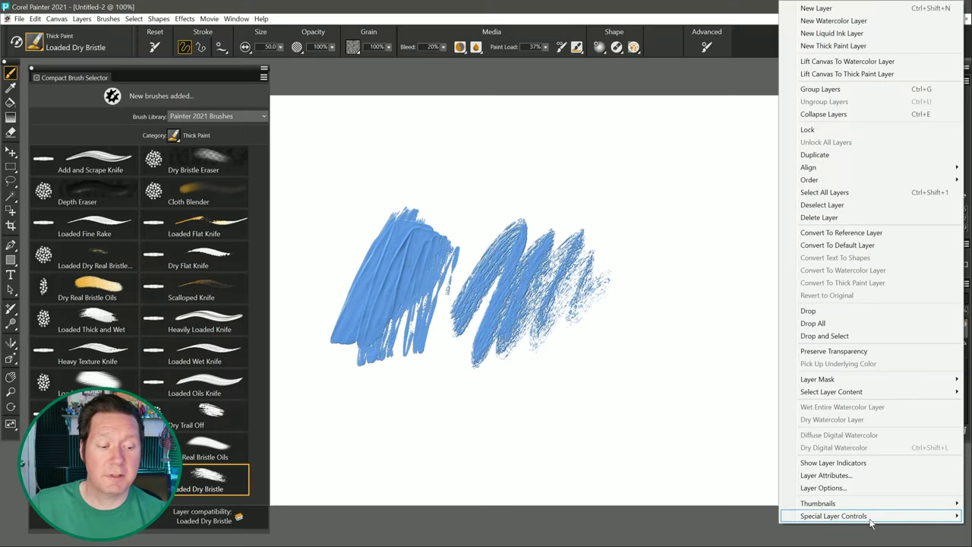
{"action": "mouse_move", "coordinate": [782, 507]}
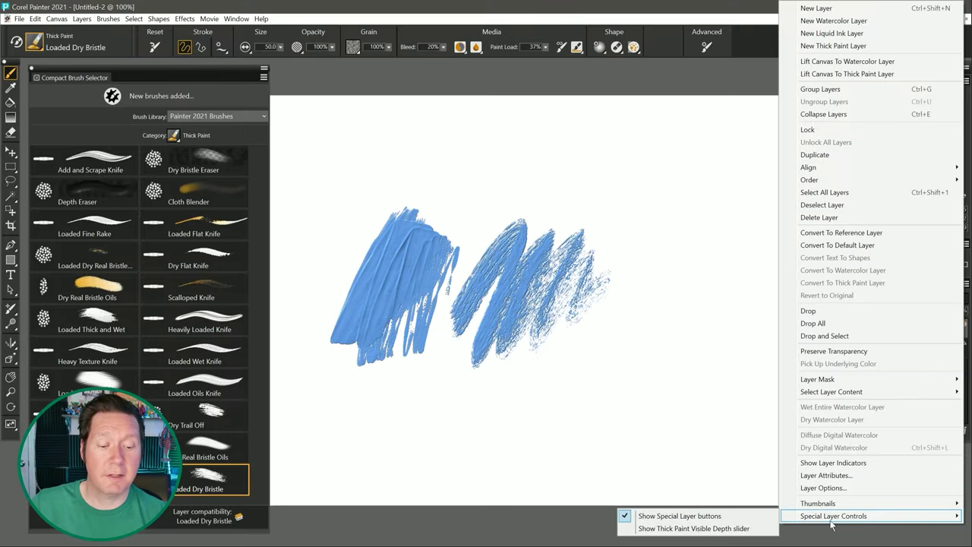
{"action": "left_click", "coordinate": [692, 528]}
{"action": "left_click_drag", "start_coordinate": [861, 322], "coordinate": [888, 320]}
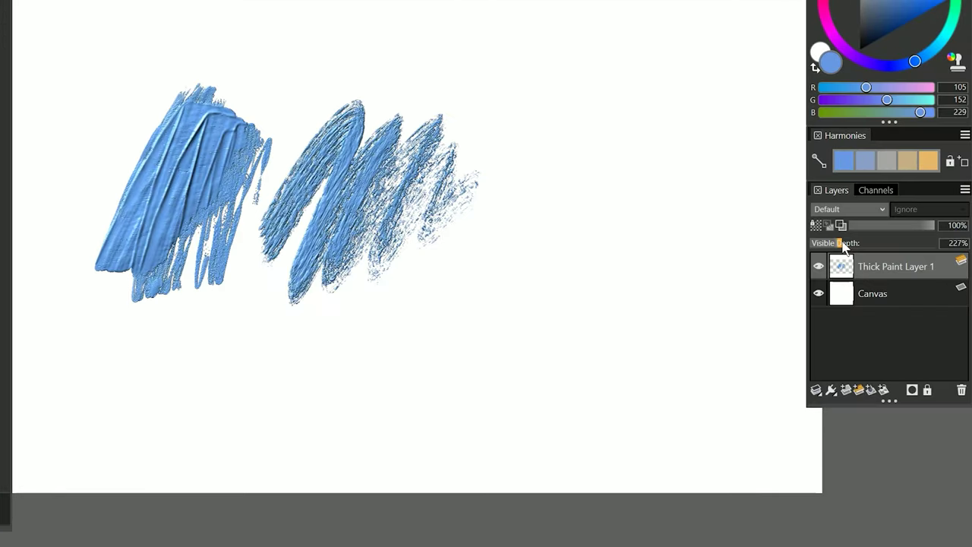
{"action": "mouse_move", "coordinate": [865, 244]}
{"action": "left_mouse_down"}
{"action": "mouse_move", "coordinate": [876, 244]}
{"action": "mouse_move", "coordinate": [820, 244]}
{"action": "left_mouse_up"}
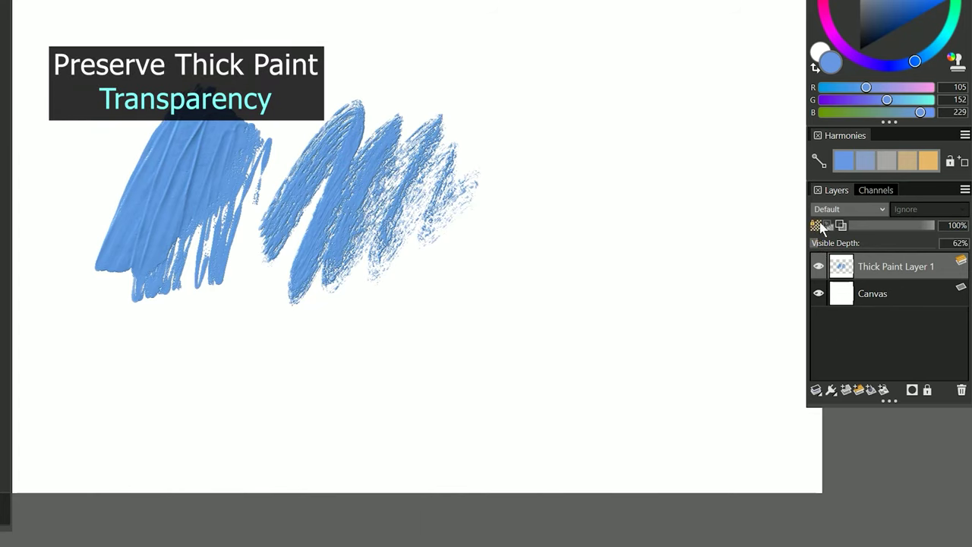
- With Preserve Transparency on, tint the blue strokes red, then add a red swoop and zigzag
{"action": "left_click", "coordinate": [815, 226]}
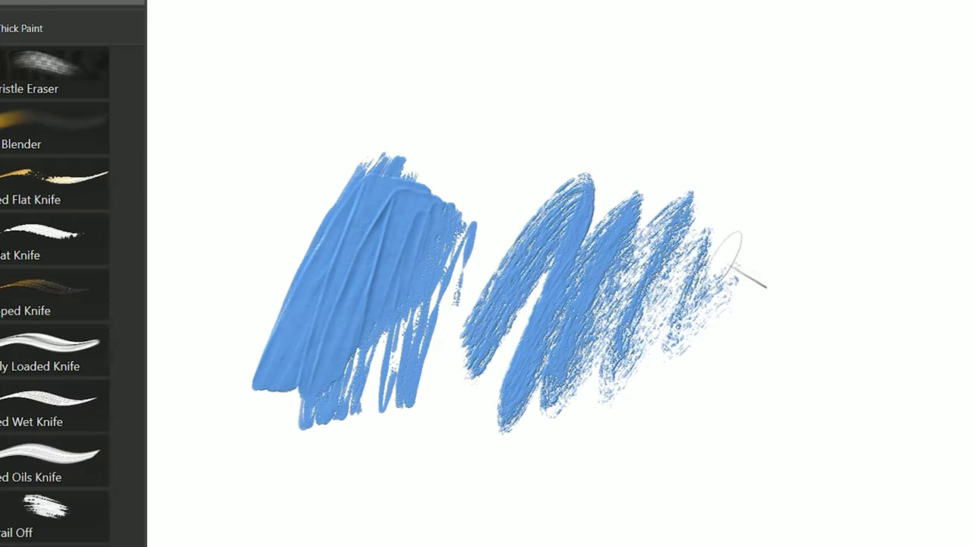
{"action": "mouse_move", "coordinate": [591, 271]}
{"action": "left_mouse_down"}
{"action": "mouse_move", "coordinate": [354, 272]}
{"action": "mouse_move", "coordinate": [653, 319]}
{"action": "mouse_move", "coordinate": [303, 323]}
{"action": "mouse_move", "coordinate": [585, 346]}
{"action": "mouse_move", "coordinate": [319, 375]}
{"action": "left_mouse_up"}
{"action": "mouse_move", "coordinate": [410, 398]}
{"action": "left_mouse_down"}
{"action": "mouse_move", "coordinate": [327, 407]}
{"action": "mouse_move", "coordinate": [364, 201]}
{"action": "left_mouse_up"}
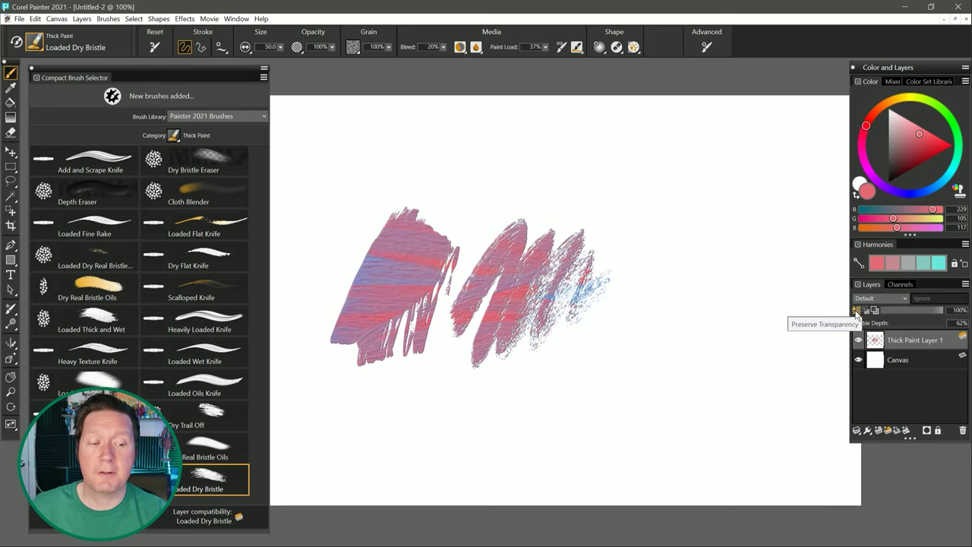
{"action": "left_click_drag", "start_coordinate": [704, 149], "coordinate": [451, 235]}
{"action": "mouse_move", "coordinate": [410, 266]}
{"action": "left_mouse_down"}
{"action": "mouse_move", "coordinate": [509, 251]}
{"action": "mouse_move", "coordinate": [547, 334]}
{"action": "mouse_move", "coordinate": [630, 319]}
{"action": "mouse_move", "coordinate": [687, 323]}
{"action": "left_mouse_up"}
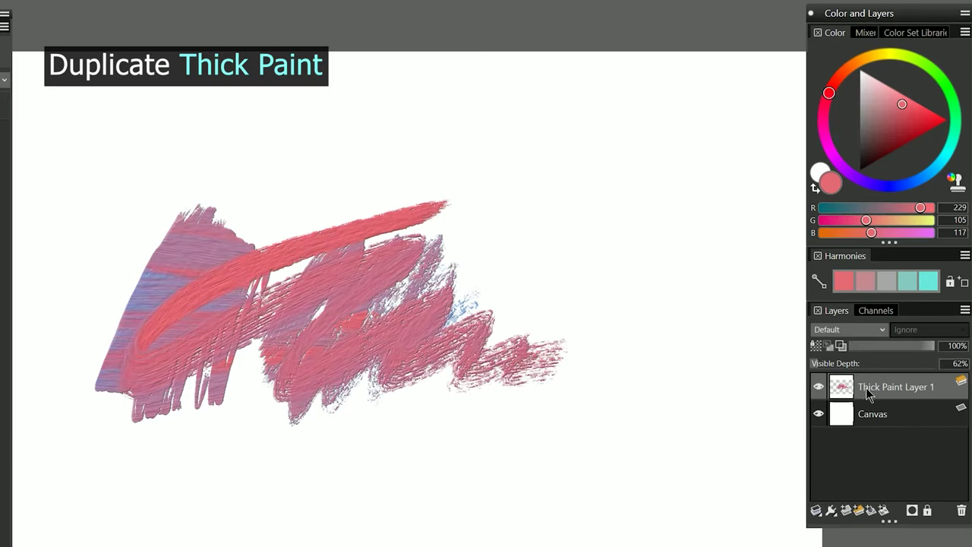
- Duplicate the thick paint layer, offset the copy up and right, and flip it horizontally
{"action": "right_click", "coordinate": [866, 387]}
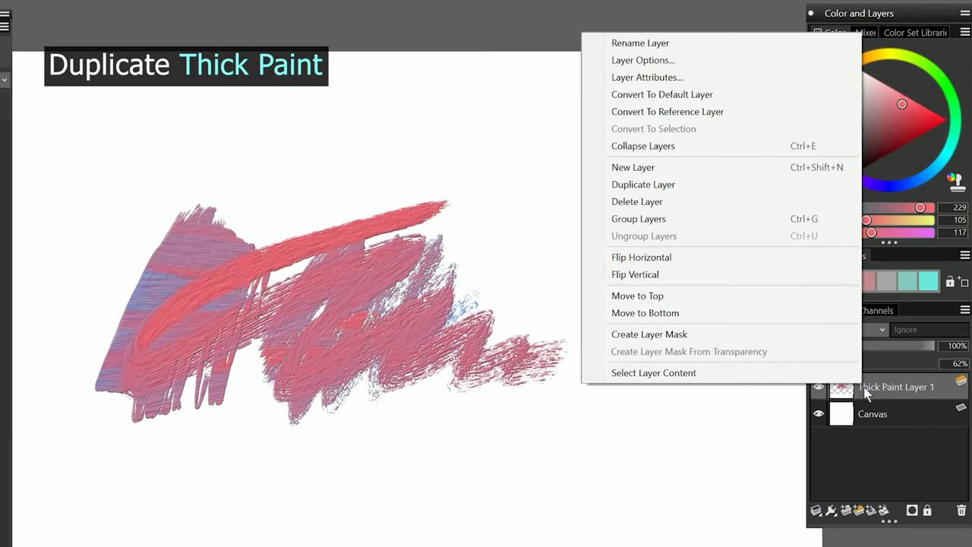
{"action": "left_click", "coordinate": [671, 186]}
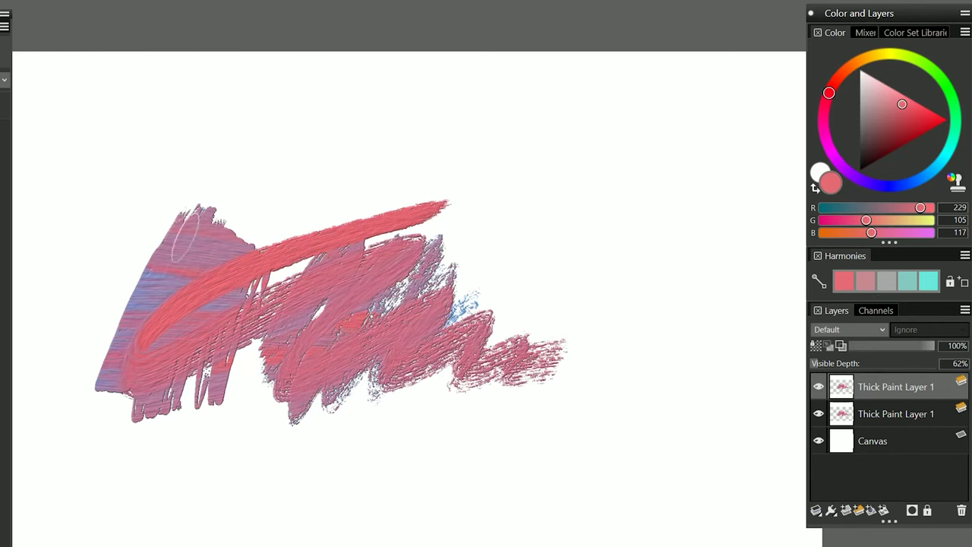
{"action": "mouse_move", "coordinate": [334, 352]}
{"action": "left_mouse_down"}
{"action": "mouse_move", "coordinate": [548, 303]}
{"action": "mouse_move", "coordinate": [638, 236]}
{"action": "left_mouse_up"}
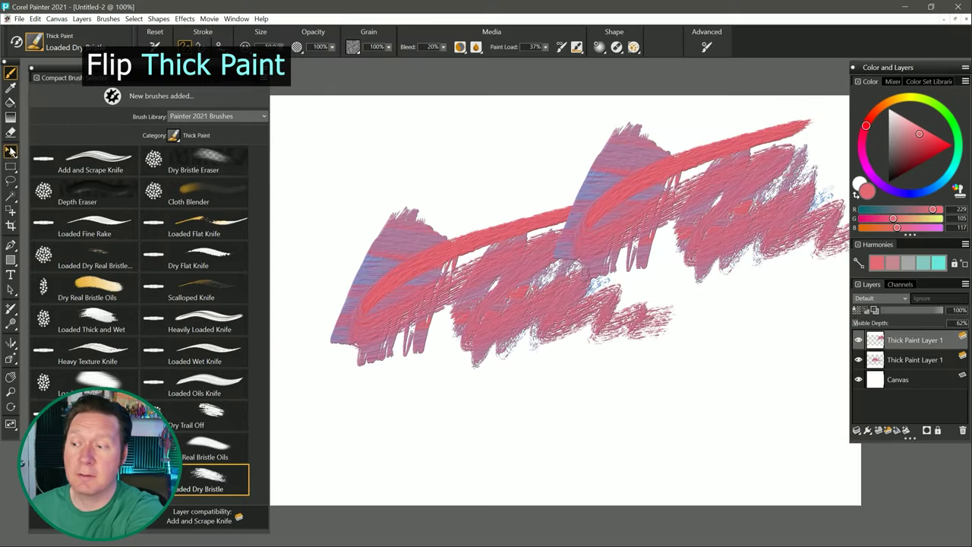
{"action": "key", "text": "f"}
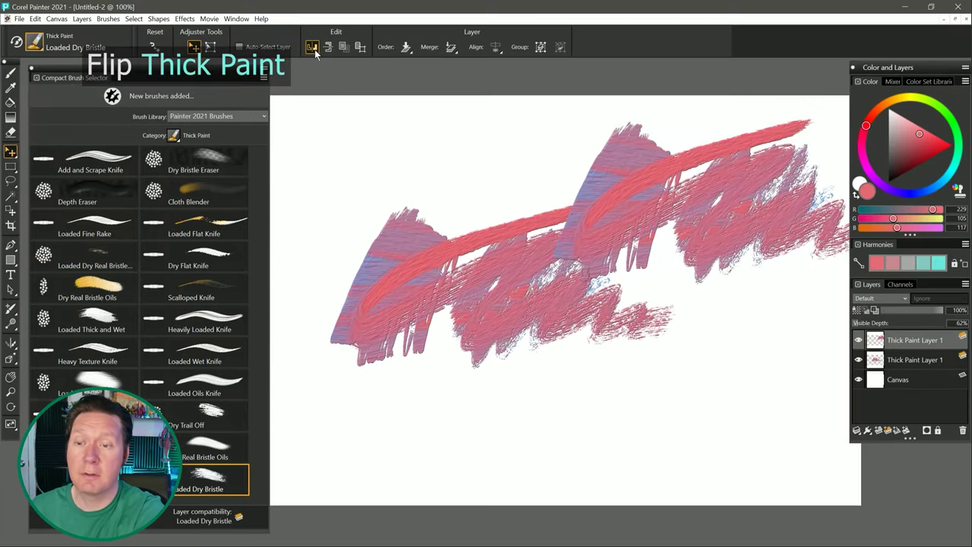
{"action": "left_click", "coordinate": [312, 47]}
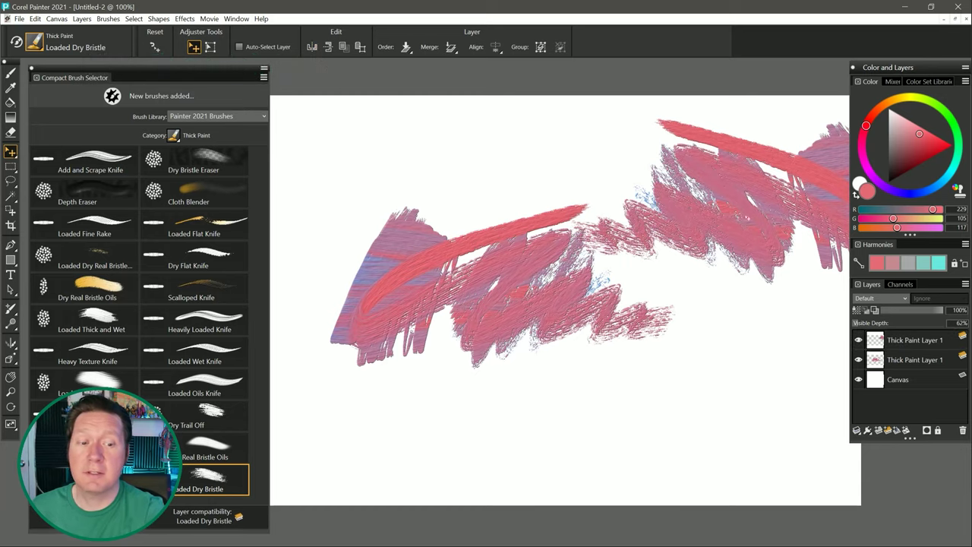
{"action": "left_click_drag", "start_coordinate": [750, 230], "coordinate": [632, 235]}
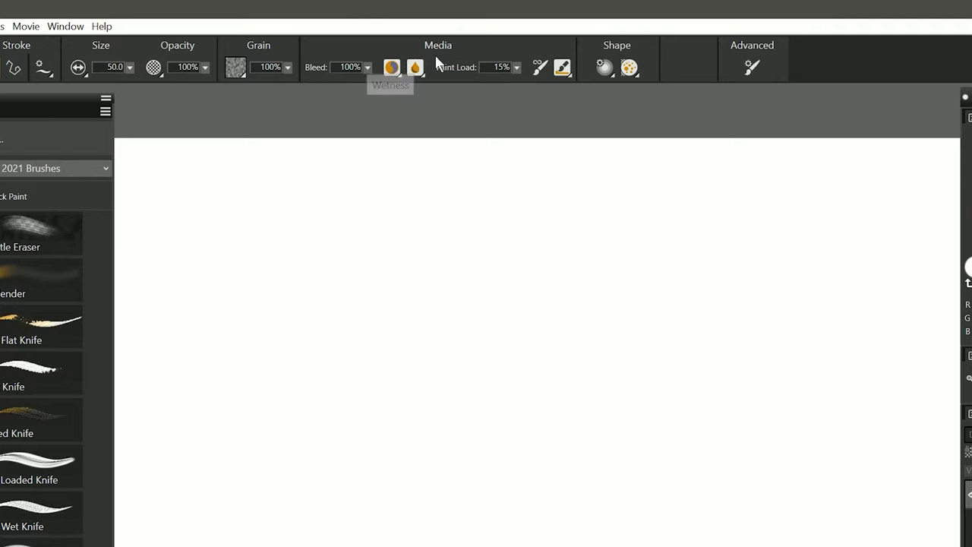
- Review the brush's Shape, Media and Wetness settings and dock the Thick Paint Wetness panel
{"action": "left_click", "coordinate": [629, 67]}
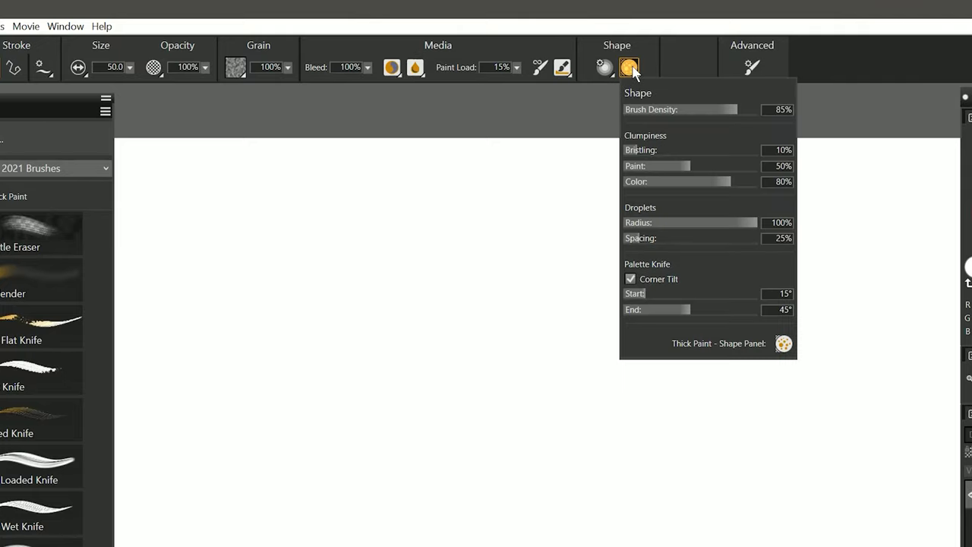
{"action": "left_click", "coordinate": [562, 68]}
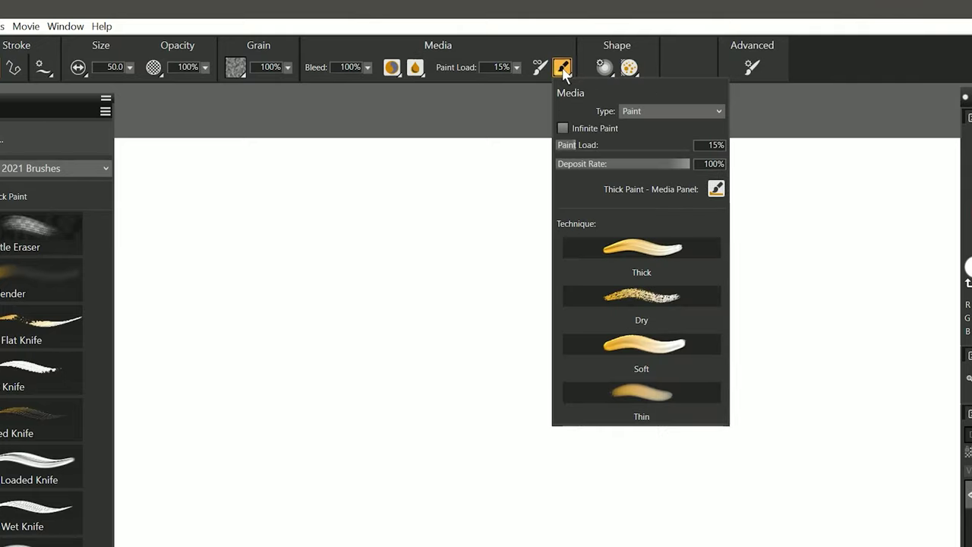
{"action": "left_click", "coordinate": [416, 68]}
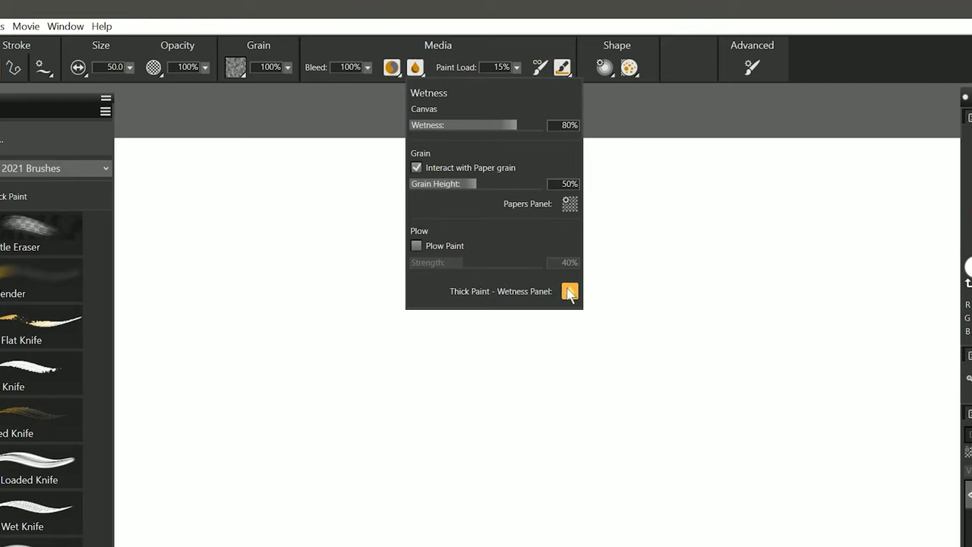
{"action": "left_click", "coordinate": [570, 291]}
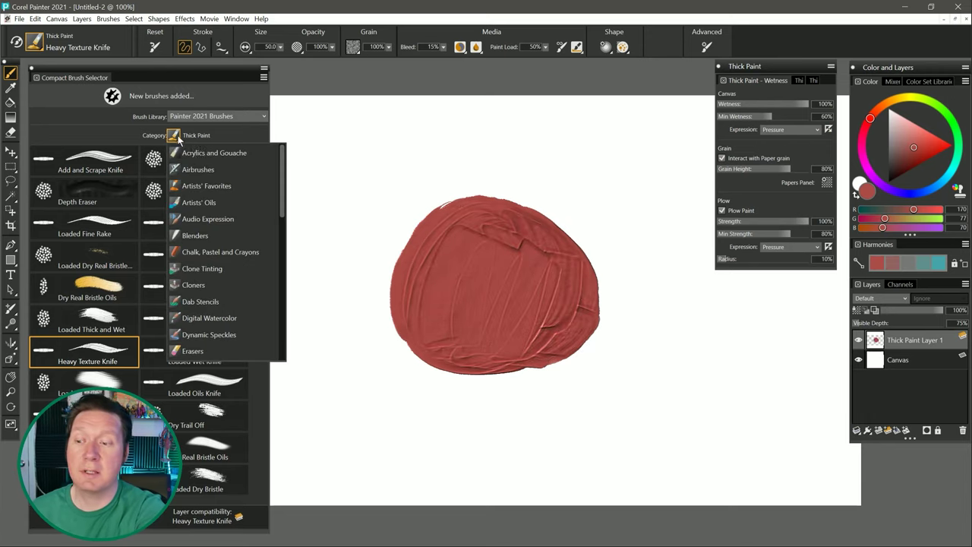
- Shade the red blob with a dark-red Digital Airbrush at radius 85, then pick Coarse Oily Blender
{"action": "left_click", "coordinate": [241, 169]}
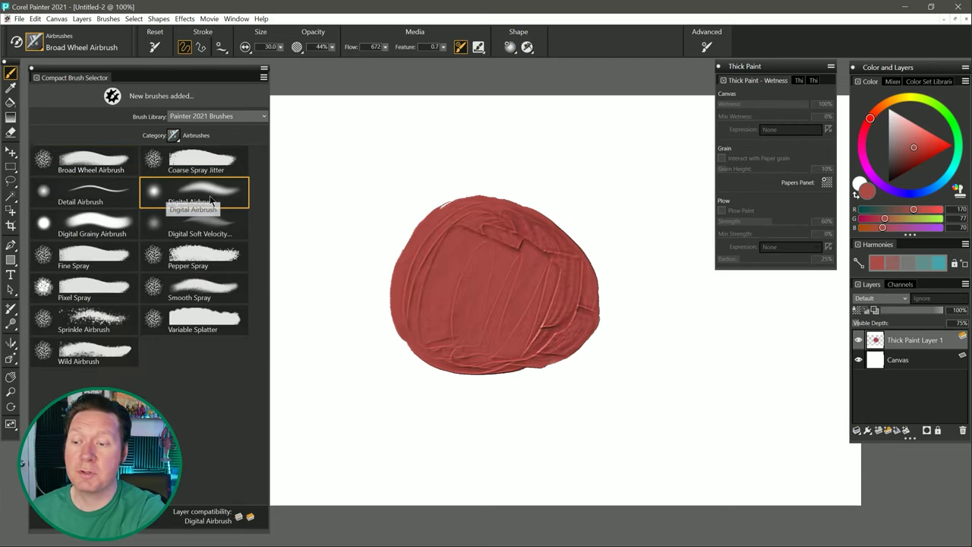
{"action": "left_click", "coordinate": [211, 199]}
{"action": "left_click", "coordinate": [907, 165]}
{"action": "left_click_drag", "start_coordinate": [459, 247], "coordinate": [492, 246]}
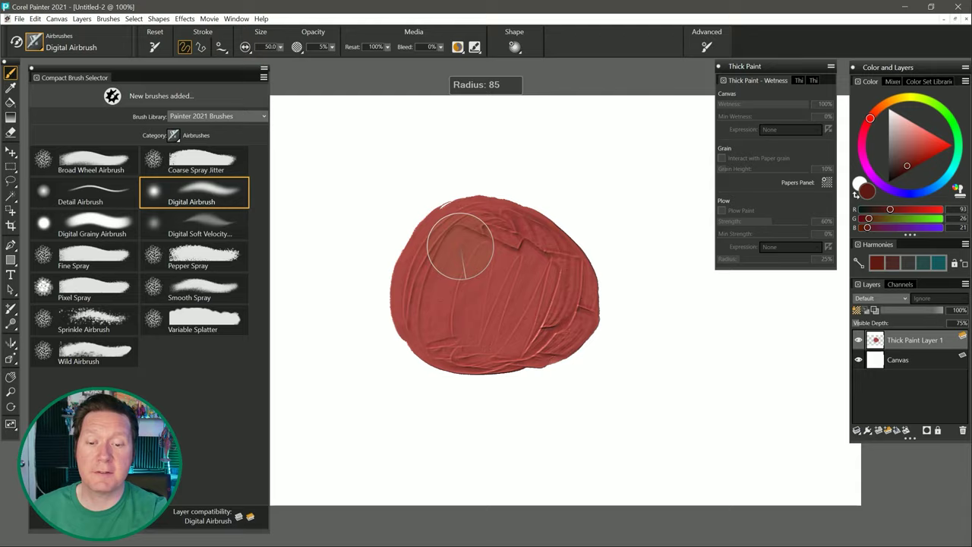
{"action": "left_click", "coordinate": [459, 246]}
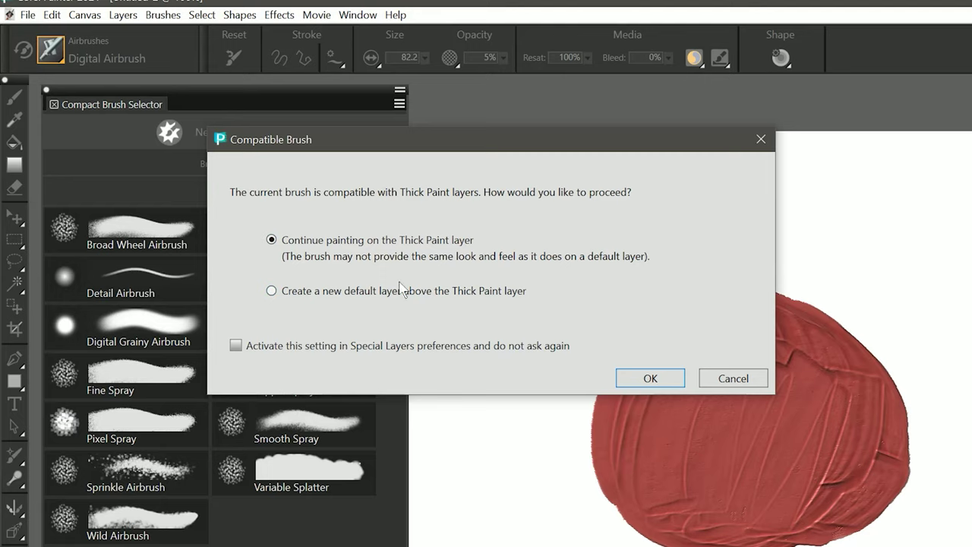
{"action": "left_click", "coordinate": [660, 381]}
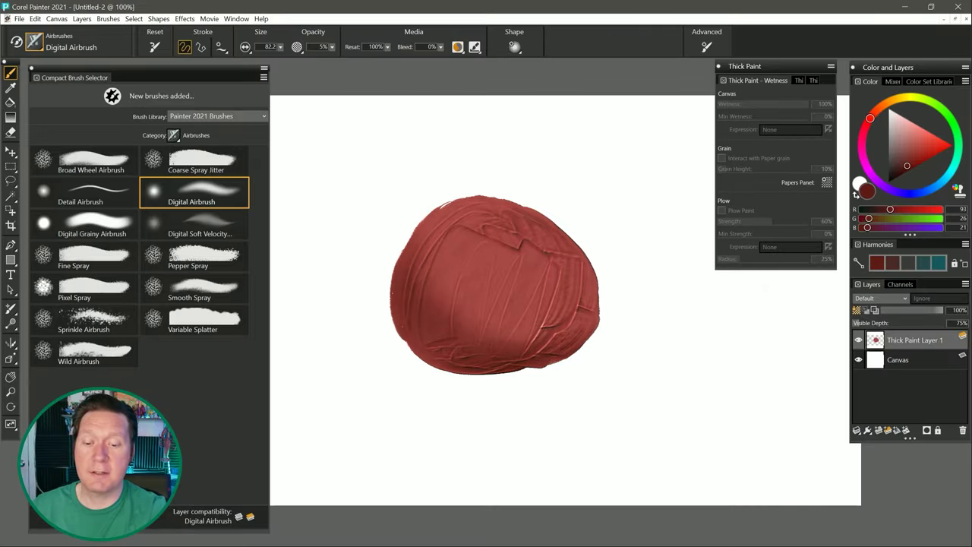
{"action": "left_click", "coordinate": [173, 135]}
{"action": "left_click", "coordinate": [215, 230]}
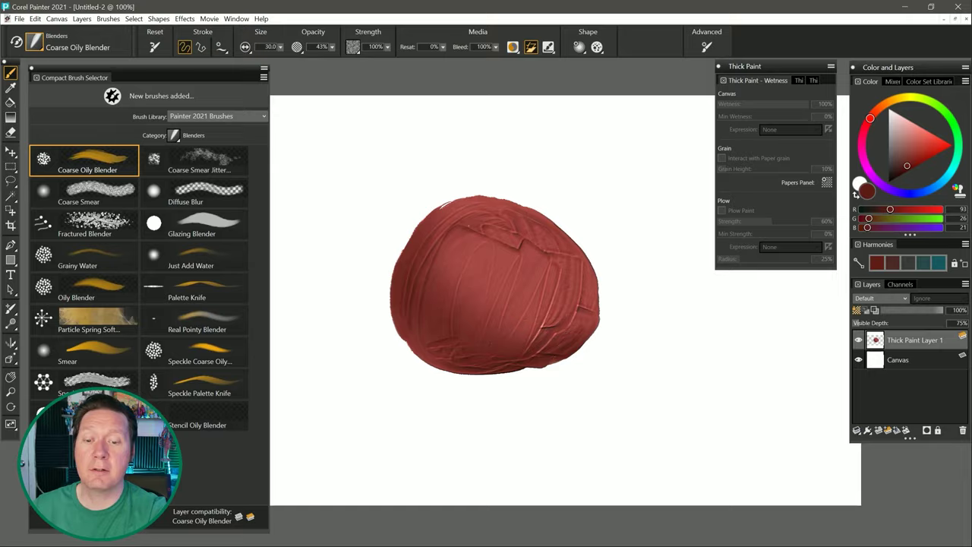
- Smear the red blob's middle and left edge, then turn on Paint with Depth in the Impasto options
{"action": "mouse_move", "coordinate": [468, 221]}
{"action": "left_mouse_down"}
{"action": "mouse_move", "coordinate": [420, 259]}
{"action": "mouse_move", "coordinate": [430, 292]}
{"action": "mouse_move", "coordinate": [482, 306]}
{"action": "mouse_move", "coordinate": [517, 337]}
{"action": "mouse_move", "coordinate": [565, 334]}
{"action": "mouse_move", "coordinate": [425, 310]}
{"action": "left_mouse_up"}
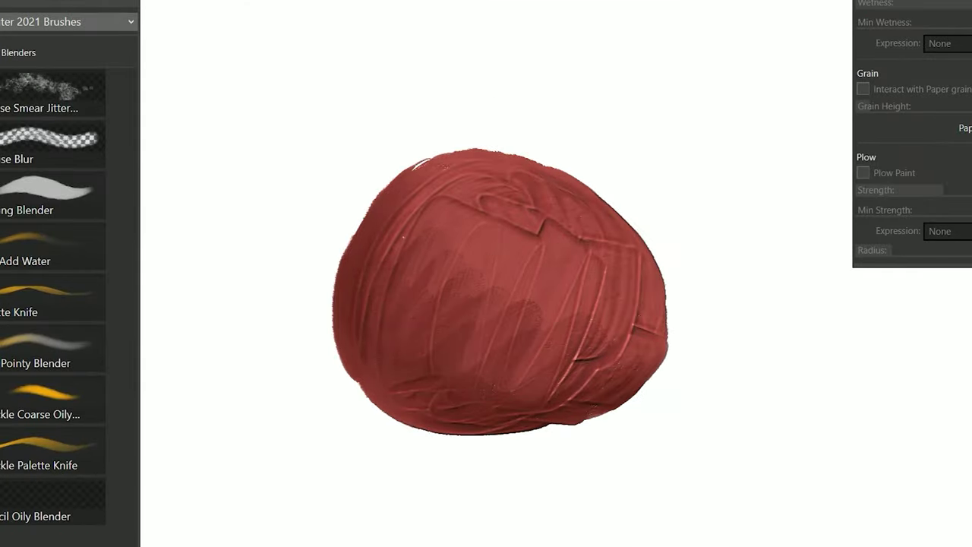
{"action": "left_click_drag", "start_coordinate": [400, 242], "coordinate": [416, 231]}
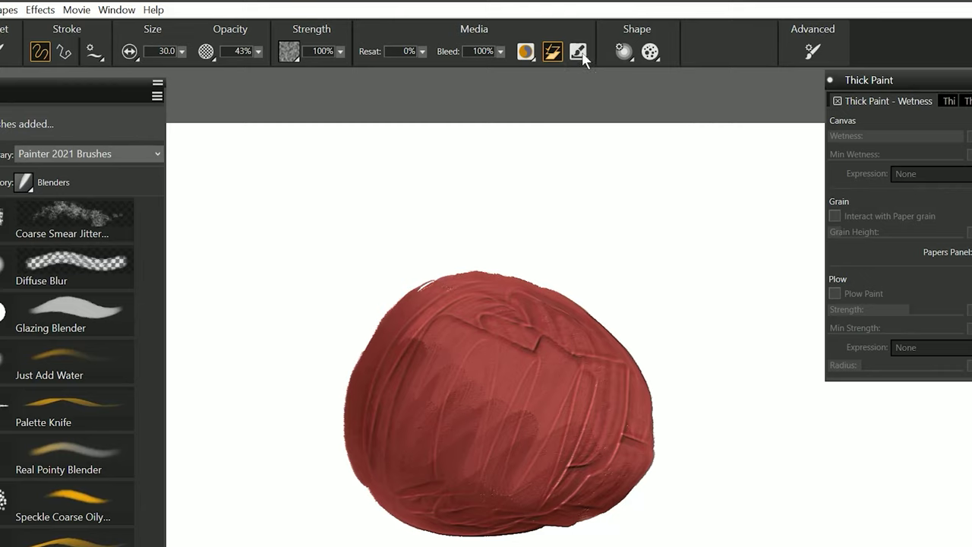
{"action": "left_click", "coordinate": [581, 55]}
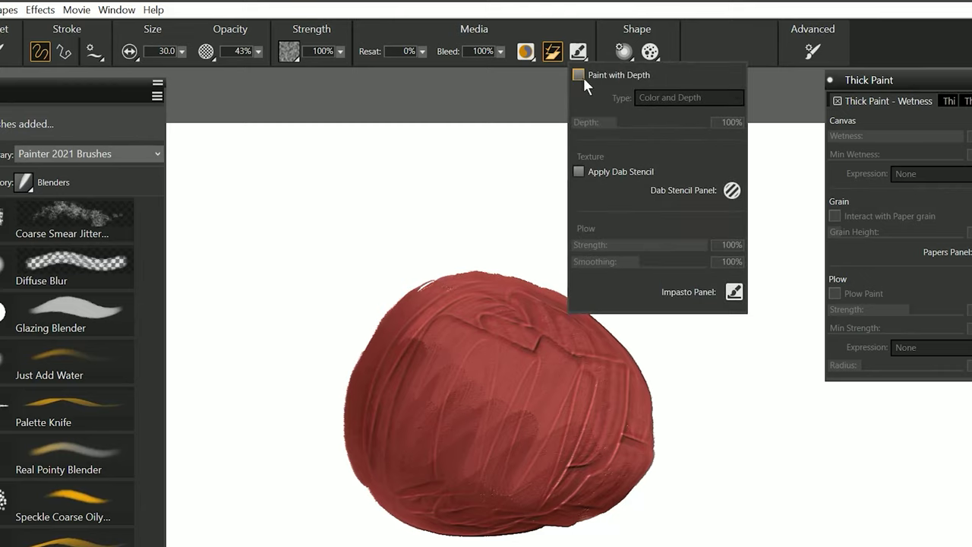
{"action": "left_click", "coordinate": [579, 74]}
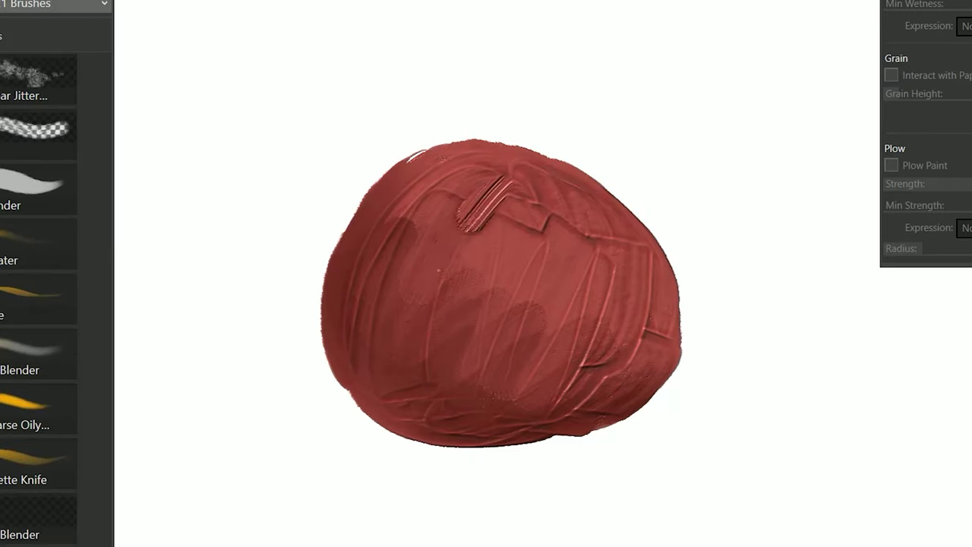
- Paint thick ridged strokes across the blob's top, left side and bottom, and raise Visible Depth to 74%
{"action": "mouse_move", "coordinate": [525, 281]}
{"action": "left_mouse_down"}
{"action": "mouse_move", "coordinate": [441, 404]}
{"action": "mouse_move", "coordinate": [473, 290]}
{"action": "left_mouse_up"}
{"action": "mouse_move", "coordinate": [486, 144]}
{"action": "left_mouse_down"}
{"action": "mouse_move", "coordinate": [349, 243]}
{"action": "mouse_move", "coordinate": [338, 334]}
{"action": "mouse_move", "coordinate": [357, 384]}
{"action": "mouse_move", "coordinate": [391, 421]}
{"action": "mouse_move", "coordinate": [456, 436]}
{"action": "mouse_move", "coordinate": [569, 394]}
{"action": "mouse_move", "coordinate": [545, 296]}
{"action": "left_mouse_up"}
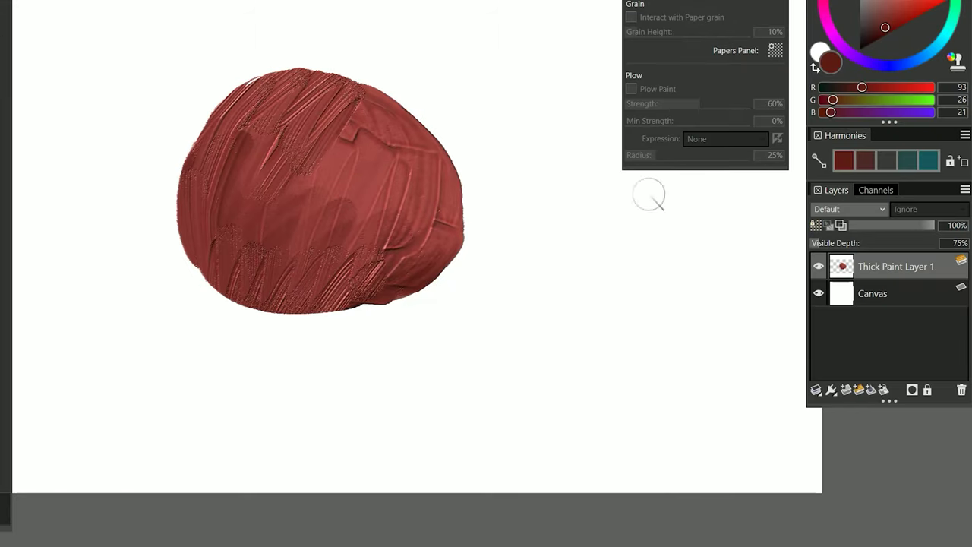
{"action": "mouse_move", "coordinate": [402, 83]}
{"action": "left_mouse_down"}
{"action": "mouse_move", "coordinate": [349, 148]}
{"action": "mouse_move", "coordinate": [391, 88]}
{"action": "left_mouse_up"}
{"action": "left_click_drag", "start_coordinate": [328, 100], "coordinate": [263, 74]}
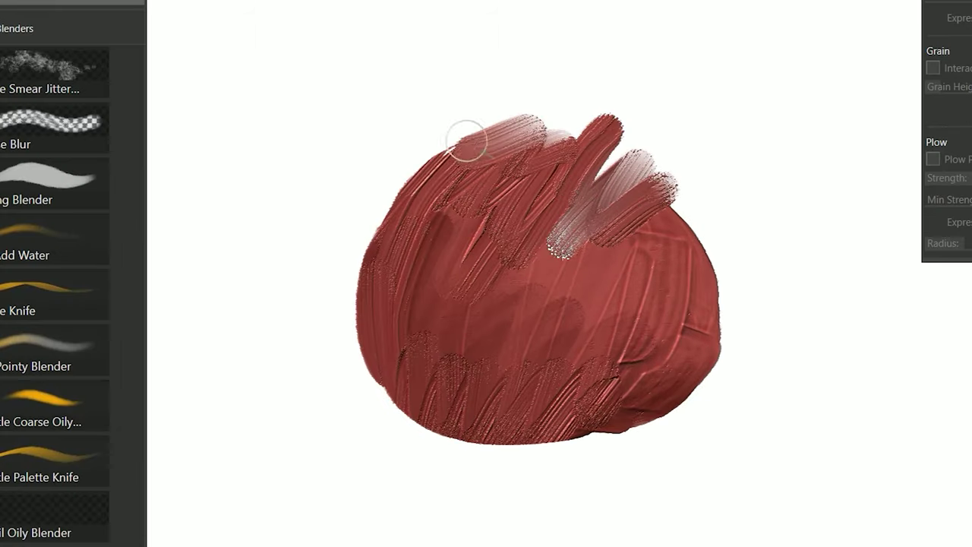
{"action": "mouse_move", "coordinate": [467, 141]}
{"action": "left_mouse_down"}
{"action": "mouse_move", "coordinate": [364, 241]}
{"action": "mouse_move", "coordinate": [353, 334]}
{"action": "mouse_move", "coordinate": [395, 372]}
{"action": "mouse_move", "coordinate": [414, 344]}
{"action": "mouse_move", "coordinate": [444, 432]}
{"action": "mouse_move", "coordinate": [489, 470]}
{"action": "mouse_move", "coordinate": [600, 426]}
{"action": "mouse_move", "coordinate": [683, 357]}
{"action": "mouse_move", "coordinate": [710, 307]}
{"action": "mouse_move", "coordinate": [501, 342]}
{"action": "left_mouse_up"}
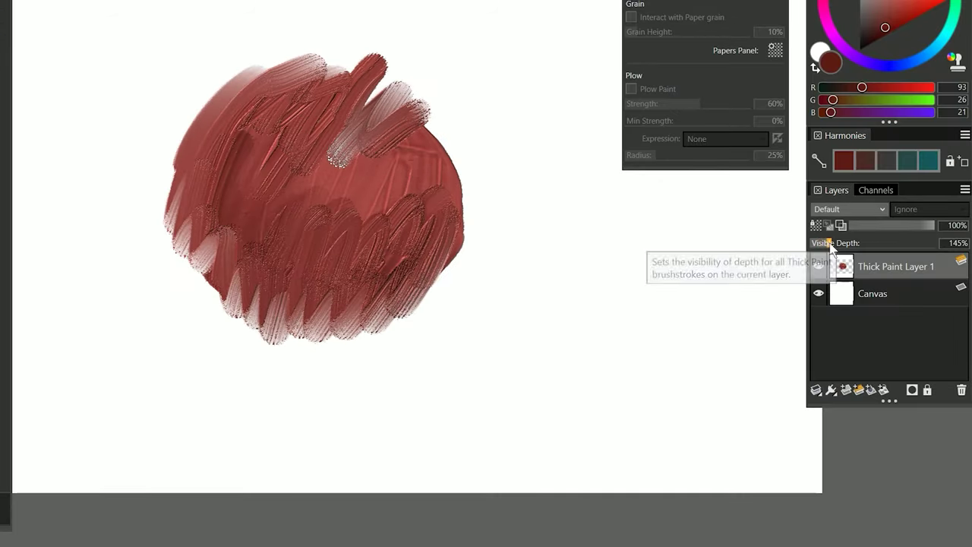
{"action": "mouse_move", "coordinate": [833, 246]}
{"action": "left_mouse_down"}
{"action": "mouse_move", "coordinate": [816, 244]}
{"action": "mouse_move", "coordinate": [824, 248]}
{"action": "left_mouse_up"}
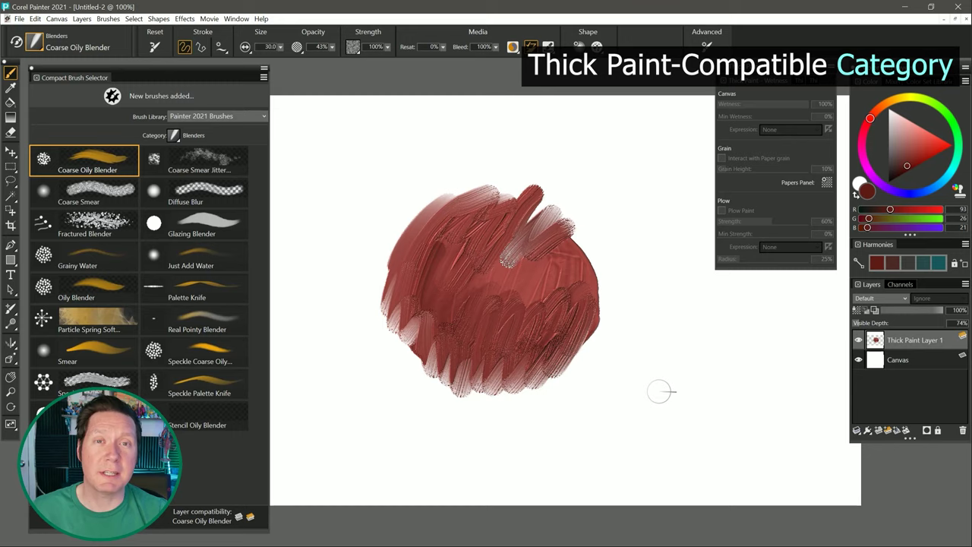
- Switch to the Thick Paint Compatible category and paint Etch strokes over the blob's upper right
{"action": "left_click", "coordinate": [175, 135]}
{"action": "left_click", "coordinate": [217, 317]}
{"action": "left_click", "coordinate": [175, 135]}
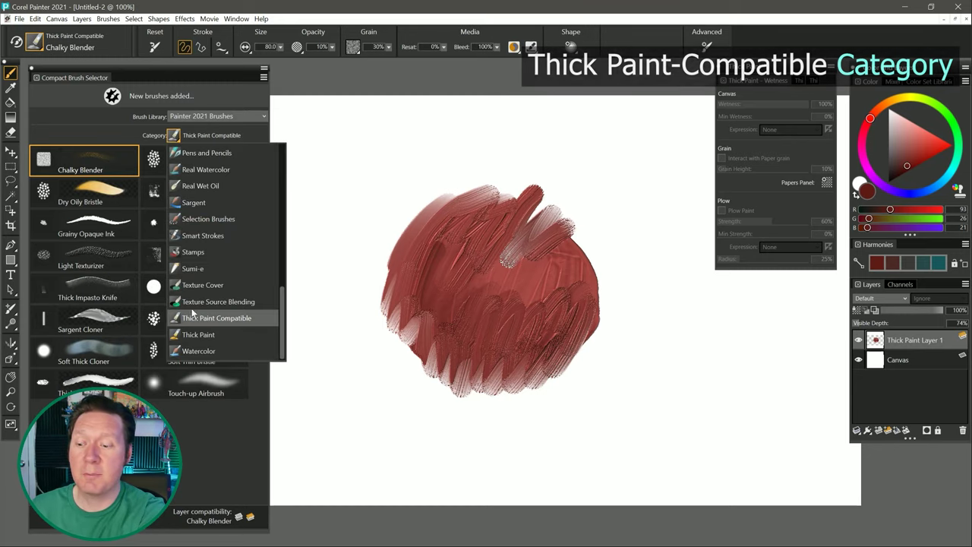
{"action": "left_click", "coordinate": [256, 139]}
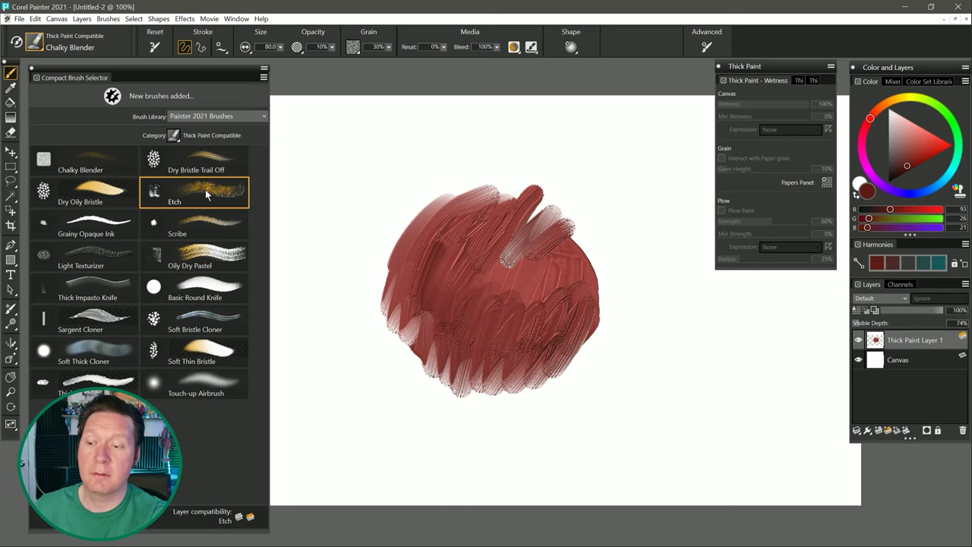
{"action": "mouse_move", "coordinate": [466, 205]}
{"action": "left_mouse_down"}
{"action": "mouse_move", "coordinate": [505, 262]}
{"action": "mouse_move", "coordinate": [410, 220]}
{"action": "mouse_move", "coordinate": [513, 243]}
{"action": "mouse_move", "coordinate": [471, 395]}
{"action": "mouse_move", "coordinate": [592, 410]}
{"action": "mouse_move", "coordinate": [379, 319]}
{"action": "mouse_move", "coordinate": [532, 198]}
{"action": "left_mouse_up"}
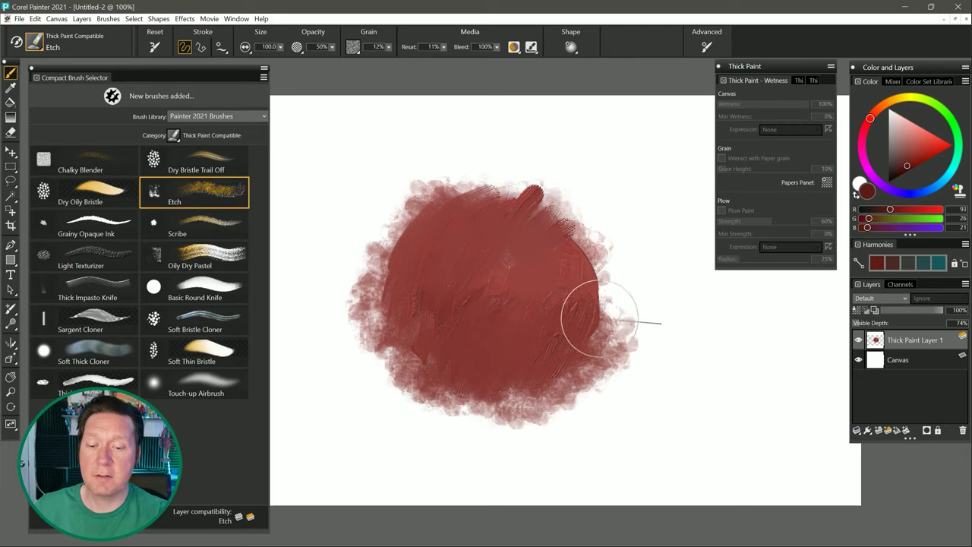
- Paint blue Oily Dry Pastel strokes over the blob, raise Visible Depth to 401%, and select Touch-up Airbrush
{"action": "left_click", "coordinate": [222, 259]}
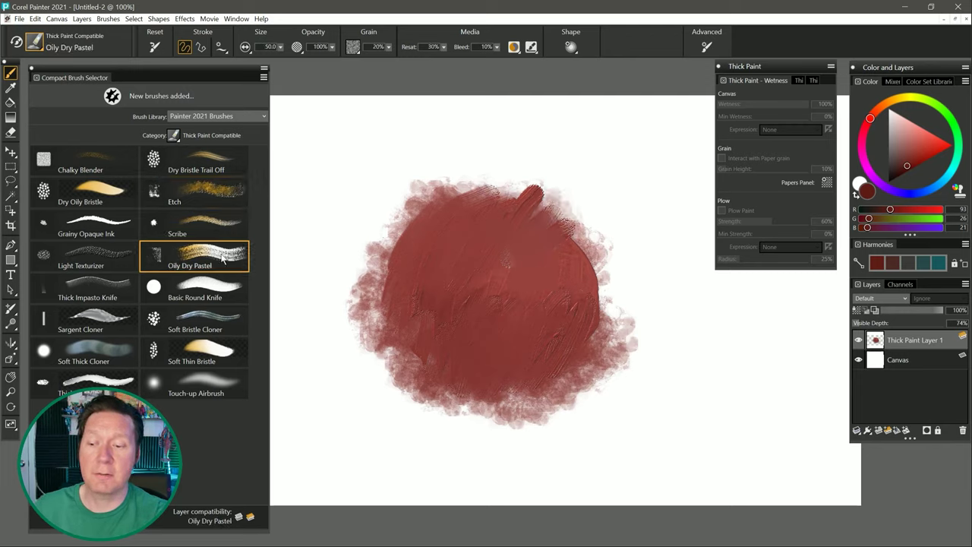
{"action": "left_click", "coordinate": [899, 192]}
{"action": "mouse_move", "coordinate": [607, 217]}
{"action": "left_mouse_down"}
{"action": "mouse_move", "coordinate": [489, 290]}
{"action": "mouse_move", "coordinate": [478, 312]}
{"action": "mouse_move", "coordinate": [520, 328]}
{"action": "mouse_move", "coordinate": [528, 350]}
{"action": "mouse_move", "coordinate": [531, 182]}
{"action": "left_mouse_up"}
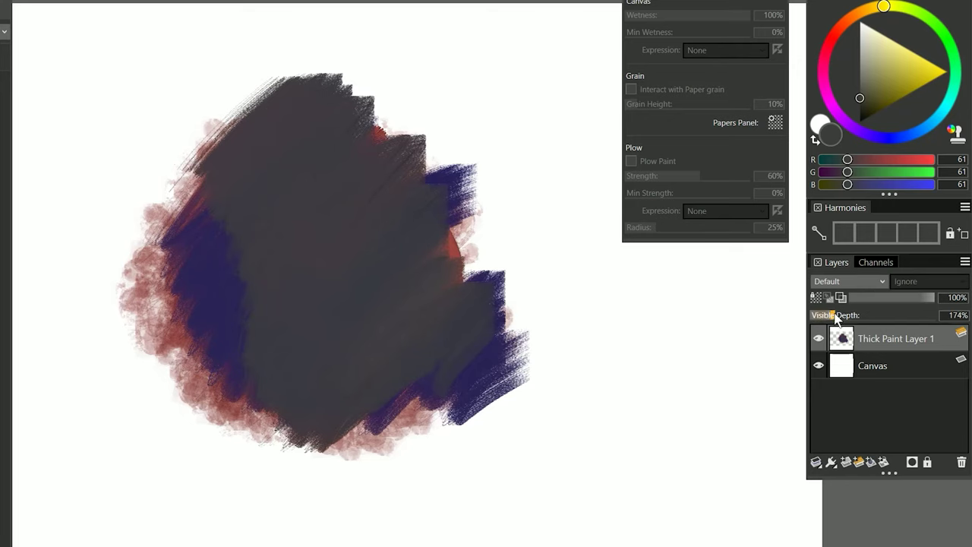
{"action": "left_click_drag", "start_coordinate": [835, 317], "coordinate": [842, 320]}
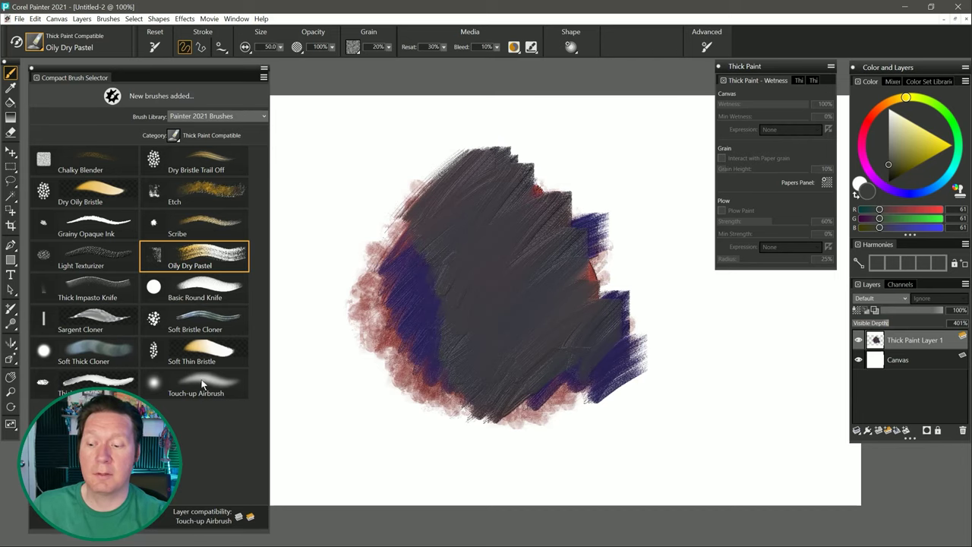
{"action": "left_click", "coordinate": [202, 385]}
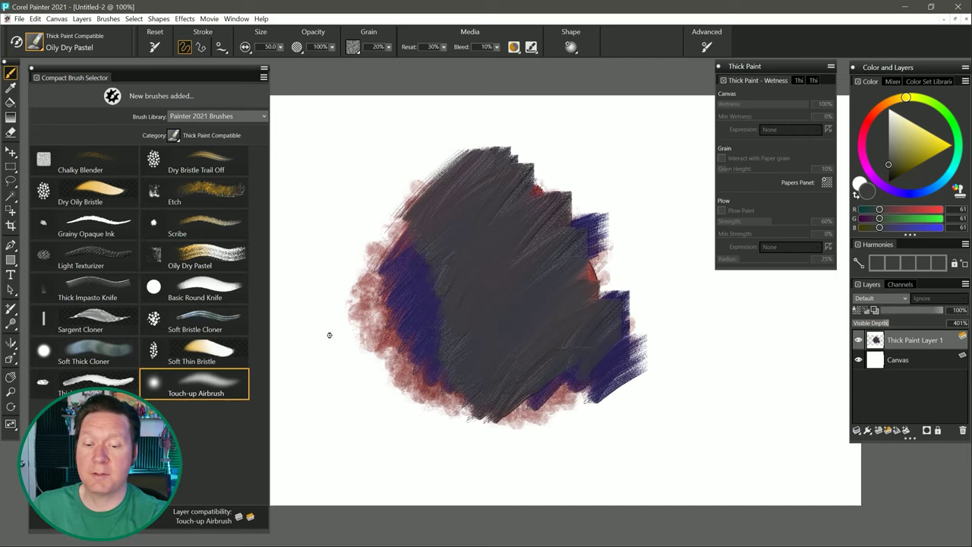
- Airbrush a soft yellow glow across the centre of the dark blob
{"action": "left_click", "coordinate": [938, 144]}
{"action": "mouse_move", "coordinate": [532, 227]}
{"action": "left_mouse_down"}
{"action": "mouse_move", "coordinate": [456, 288]}
{"action": "mouse_move", "coordinate": [539, 243]}
{"action": "mouse_move", "coordinate": [463, 334]}
{"action": "mouse_move", "coordinate": [524, 304]}
{"action": "mouse_move", "coordinate": [440, 228]}
{"action": "mouse_move", "coordinate": [547, 213]}
{"action": "mouse_move", "coordinate": [455, 319]}
{"action": "mouse_move", "coordinate": [456, 364]}
{"action": "mouse_move", "coordinate": [532, 318]}
{"action": "mouse_move", "coordinate": [548, 375]}
{"action": "left_mouse_up"}
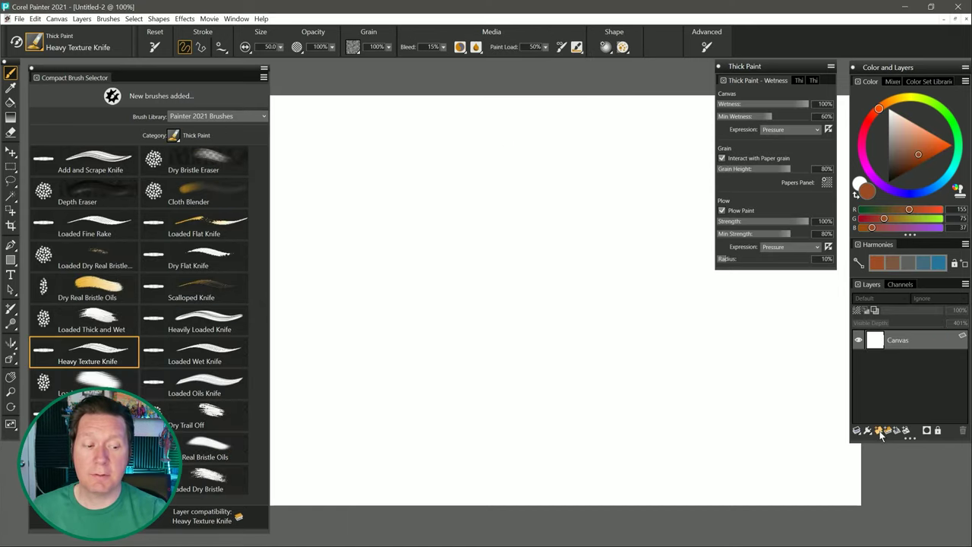
- Add a new empty layer and choose the Impasto Gloopy brush from the Brush Selector
{"action": "left_click", "coordinate": [878, 431]}
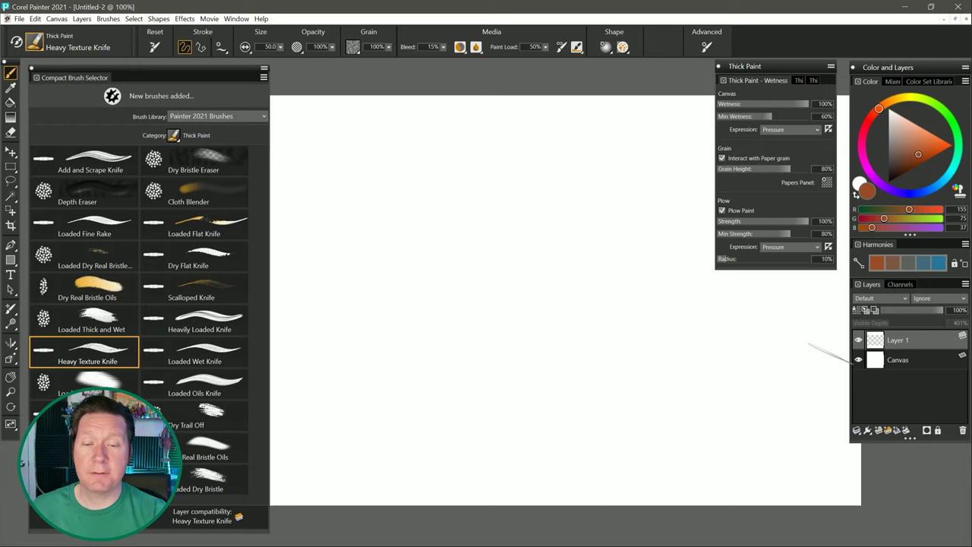
{"action": "left_click", "coordinate": [33, 48]}
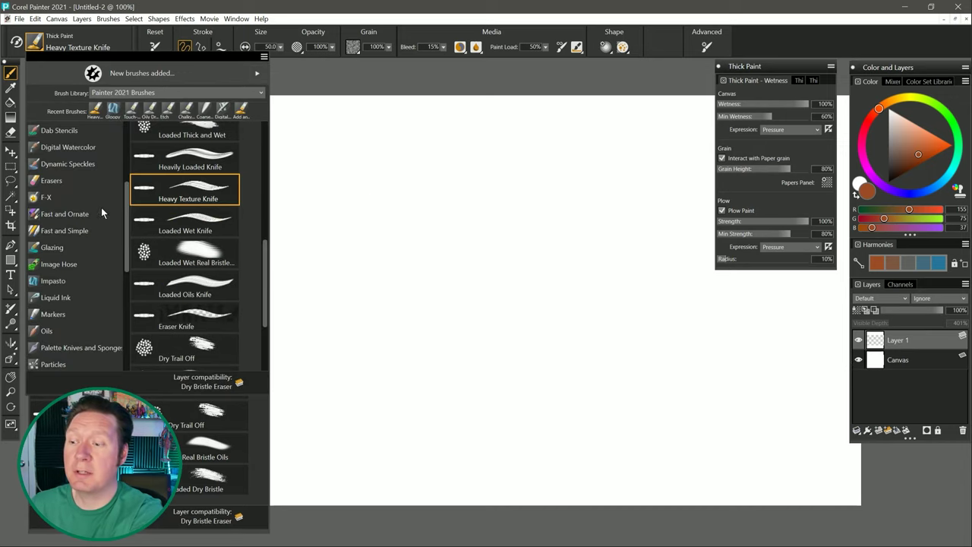
{"action": "left_click", "coordinate": [53, 281]}
{"action": "left_click", "coordinate": [199, 220]}
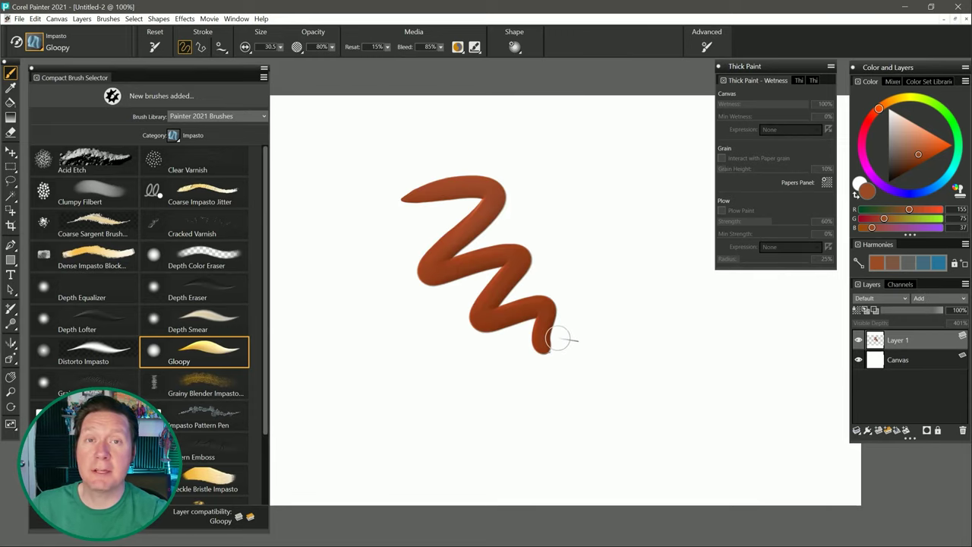
- Switch to a Thick Paint brush and paint on Layer 1, triggering the Incompatible Brush prompt
{"action": "left_click", "coordinate": [174, 135]}
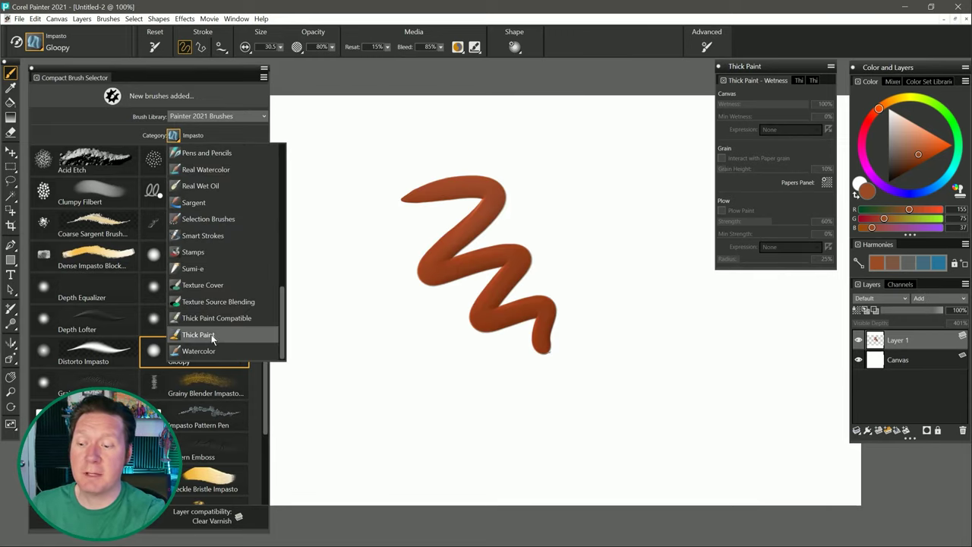
{"action": "left_click", "coordinate": [249, 333]}
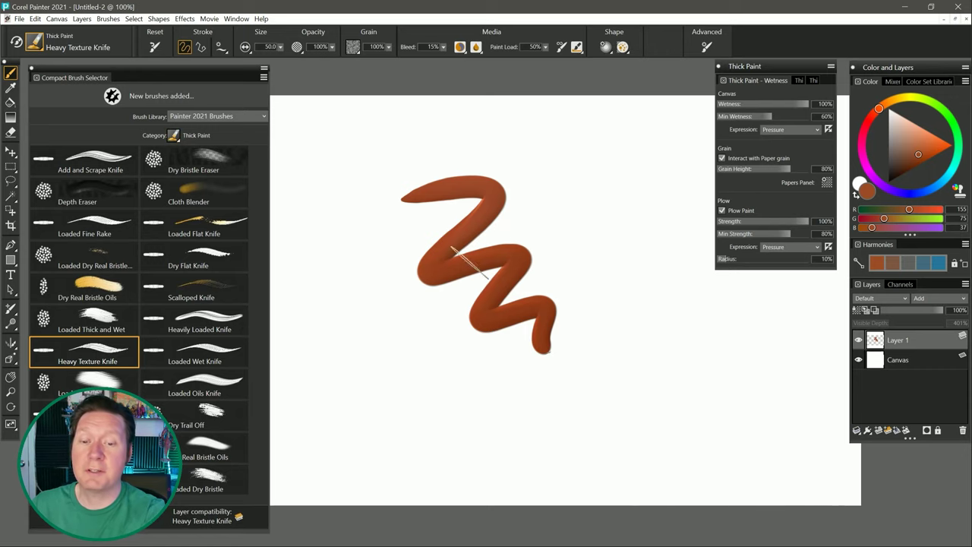
{"action": "left_click", "coordinate": [503, 215]}
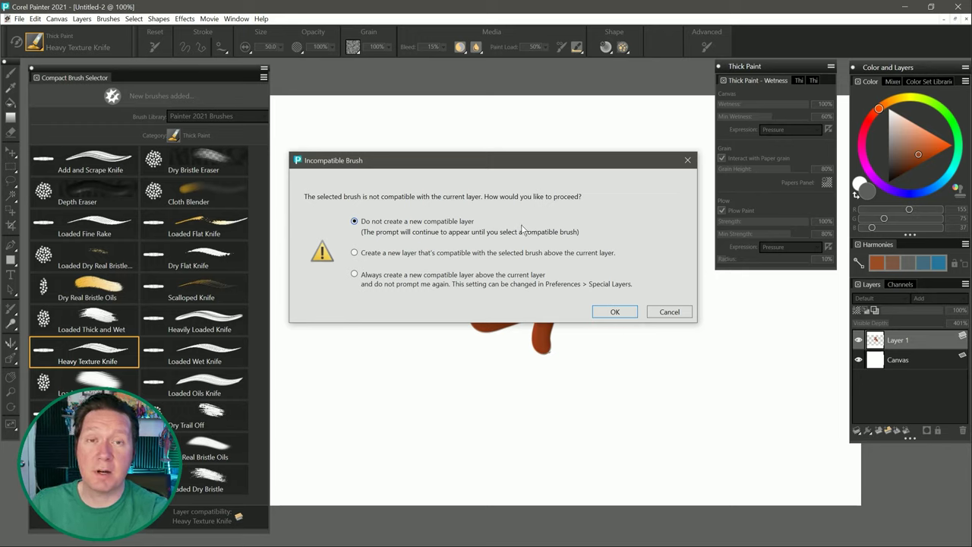
- Add a Thick Paint layer and paint a second Gloopy zigzag on it, choosing Continue painting
{"action": "left_click", "coordinate": [615, 311]}
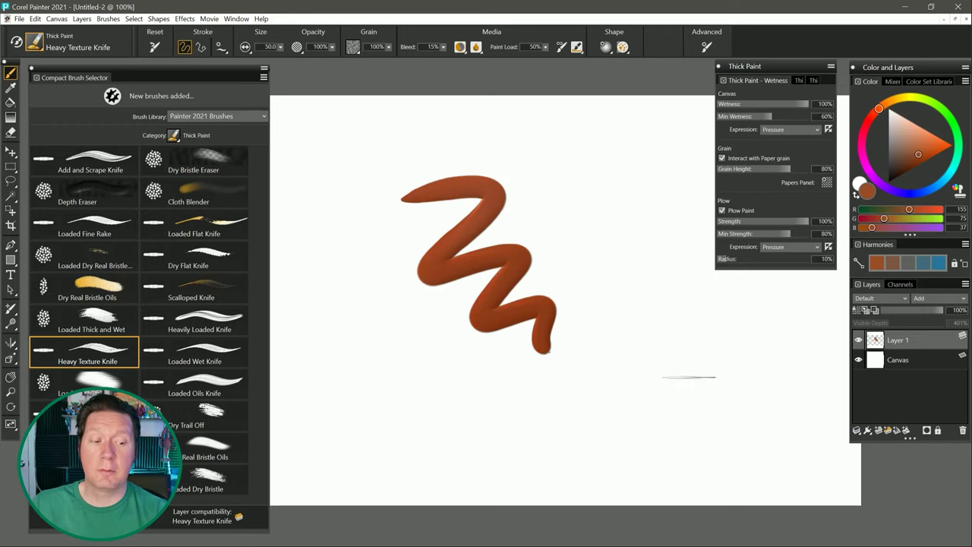
{"action": "left_click", "coordinate": [887, 430]}
{"action": "left_click", "coordinate": [36, 45]}
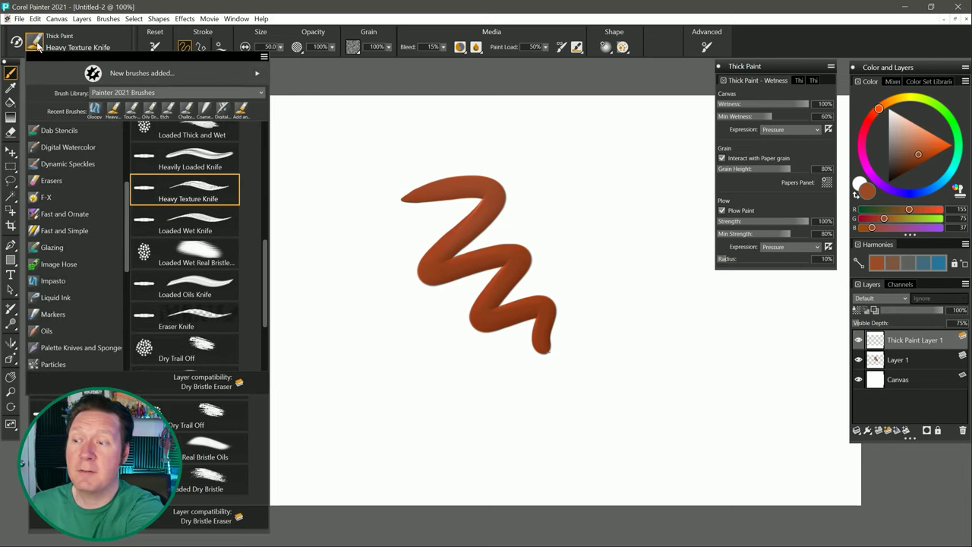
{"action": "left_click", "coordinate": [55, 280]}
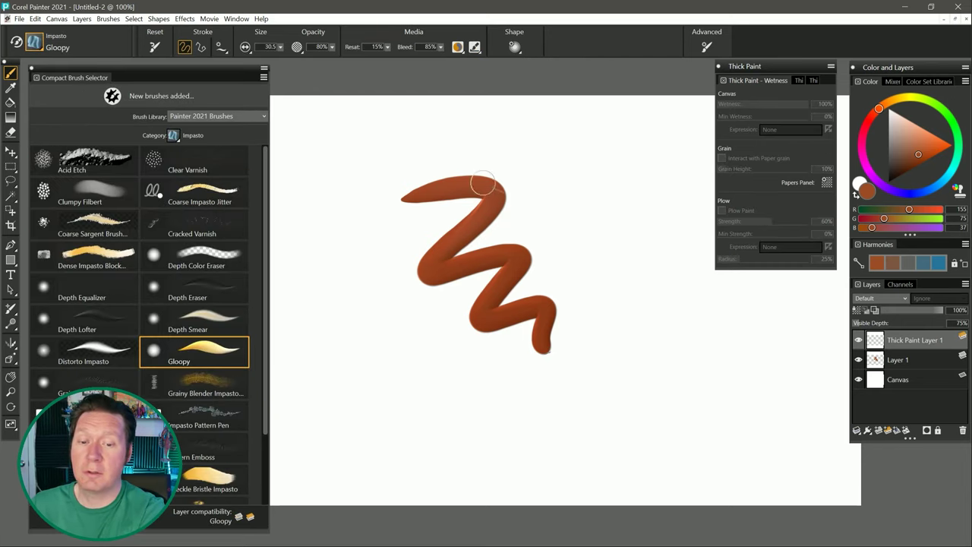
{"action": "left_click", "coordinate": [566, 179]}
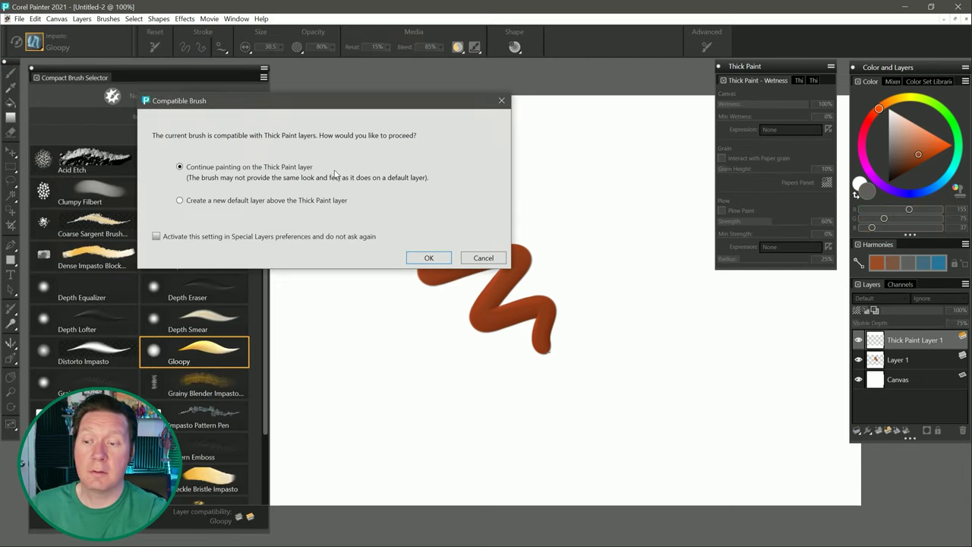
{"action": "left_click", "coordinate": [429, 258]}
- Smear the second zigzag into a textured block with the Heavy Texture Knife, then select Layer 1
{"action": "left_click", "coordinate": [173, 135]}
{"action": "left_click", "coordinate": [207, 337]}
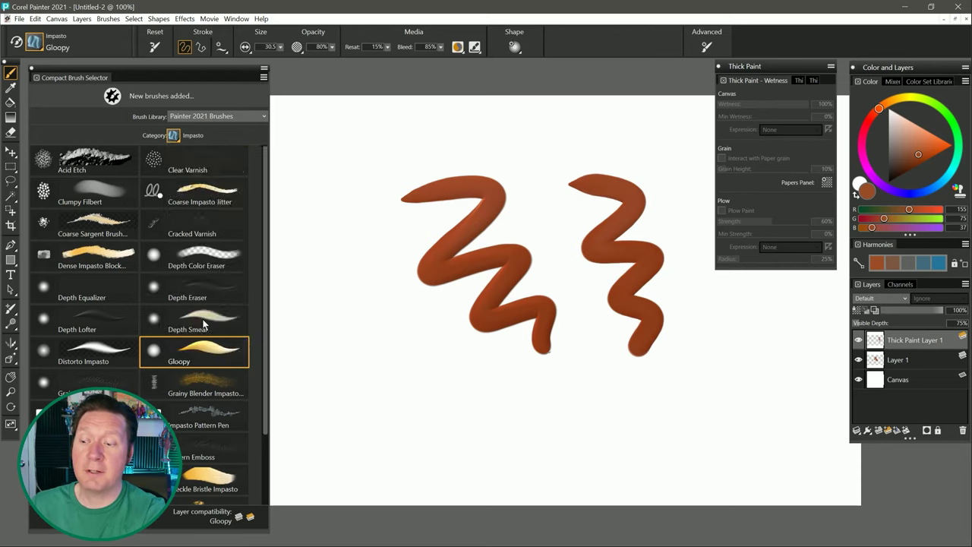
{"action": "mouse_move", "coordinate": [644, 186]}
{"action": "left_mouse_down"}
{"action": "mouse_move", "coordinate": [591, 210]}
{"action": "mouse_move", "coordinate": [586, 231]}
{"action": "mouse_move", "coordinate": [649, 208]}
{"action": "mouse_move", "coordinate": [676, 269]}
{"action": "mouse_move", "coordinate": [672, 298]}
{"action": "mouse_move", "coordinate": [627, 322]}
{"action": "left_mouse_up"}
{"action": "left_click_drag", "start_coordinate": [580, 159], "coordinate": [637, 220]}
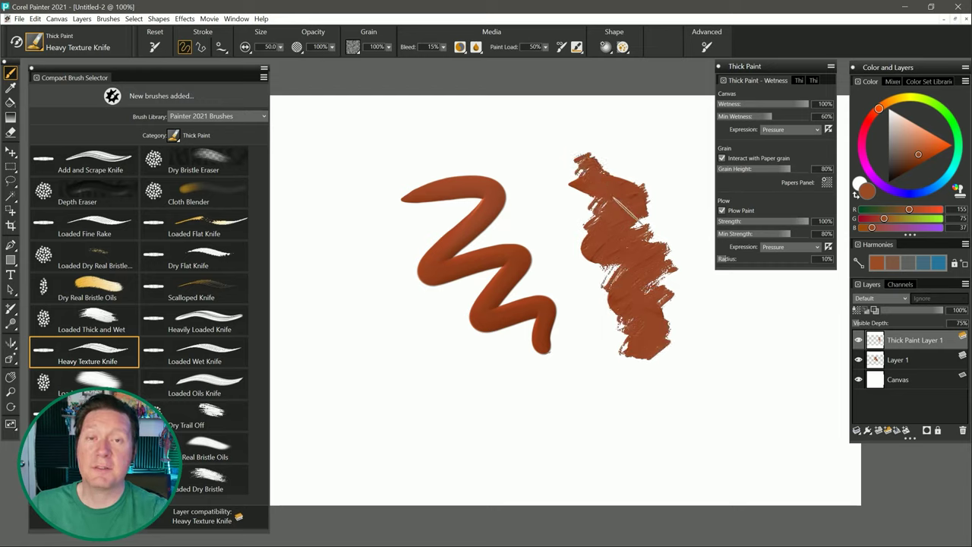
{"action": "left_click", "coordinate": [899, 360]}
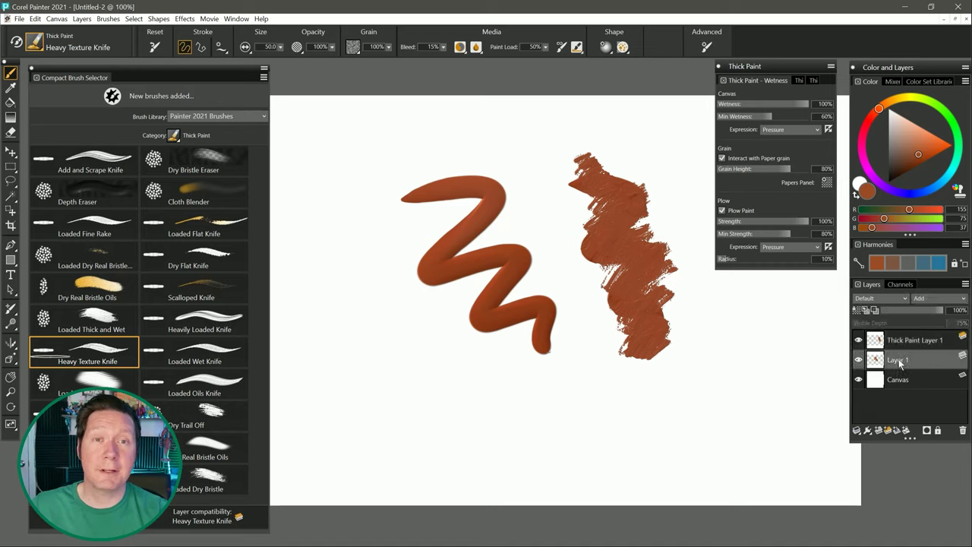
- Convert Layer 1 to a Thick Paint layer, accepting the impasto warning, and paint purple over the zigzag
{"action": "right_click", "coordinate": [899, 363]}
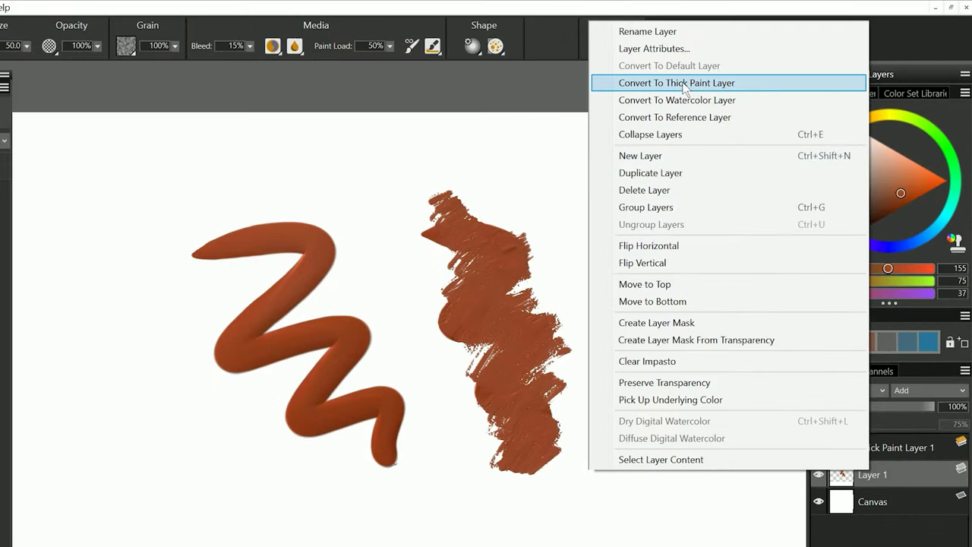
{"action": "left_click", "coordinate": [755, 74]}
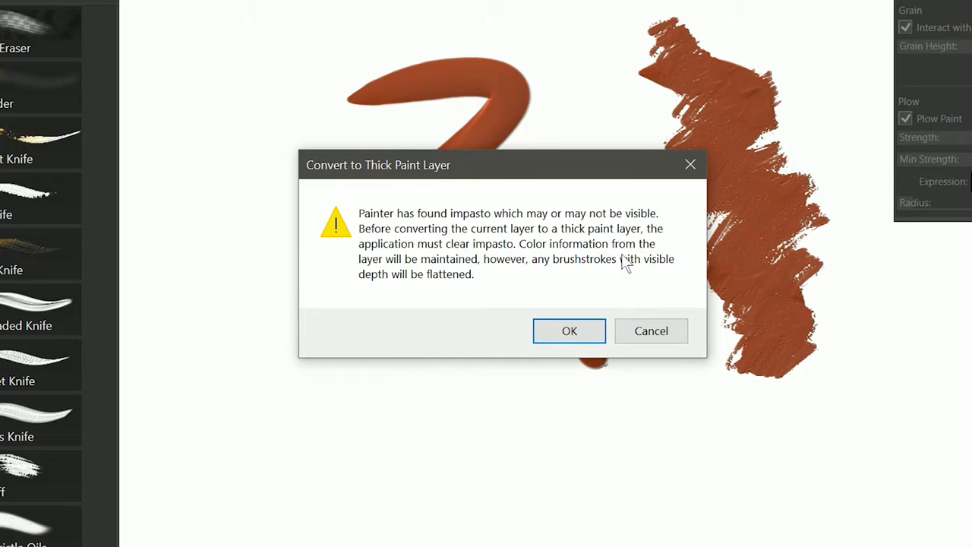
{"action": "left_click", "coordinate": [571, 328]}
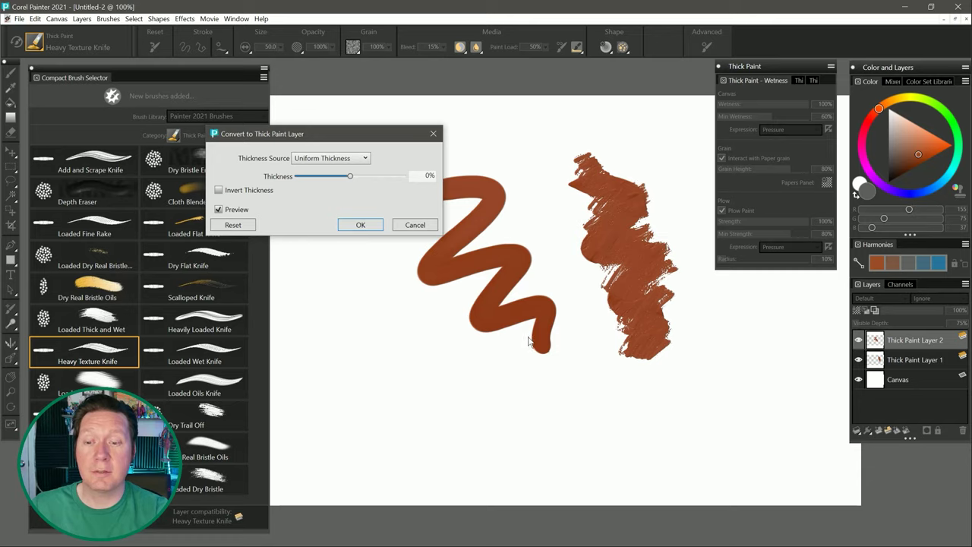
{"action": "left_click", "coordinate": [360, 225]}
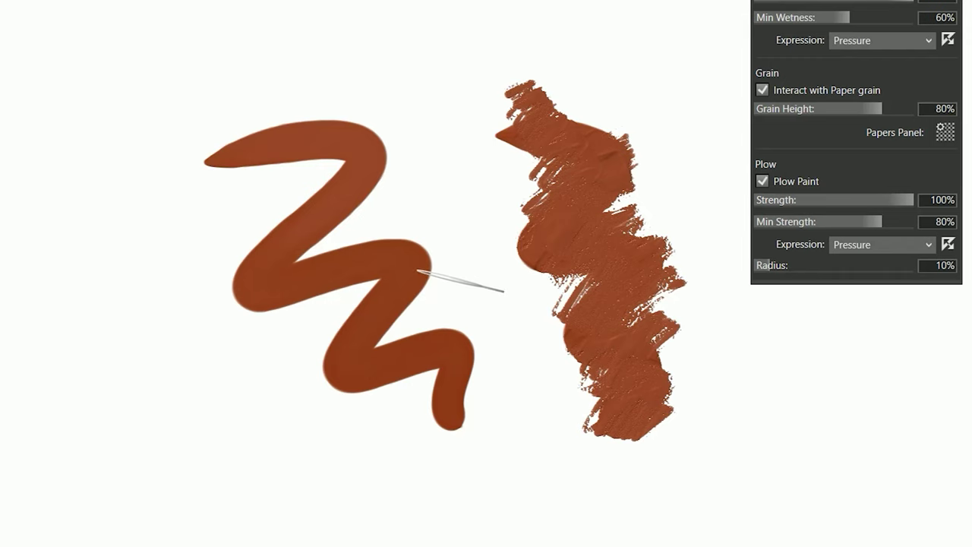
{"action": "mouse_move", "coordinate": [410, 133]}
{"action": "left_mouse_down"}
{"action": "mouse_move", "coordinate": [296, 136]}
{"action": "mouse_move", "coordinate": [372, 174]}
{"action": "mouse_move", "coordinate": [376, 205]}
{"action": "mouse_move", "coordinate": [289, 262]}
{"action": "mouse_move", "coordinate": [293, 273]}
{"action": "mouse_move", "coordinate": [403, 243]}
{"action": "mouse_move", "coordinate": [425, 270]}
{"action": "mouse_move", "coordinate": [387, 319]}
{"action": "mouse_move", "coordinate": [494, 334]}
{"action": "mouse_move", "coordinate": [490, 379]}
{"action": "mouse_move", "coordinate": [448, 422]}
{"action": "mouse_move", "coordinate": [501, 429]}
{"action": "left_mouse_up"}
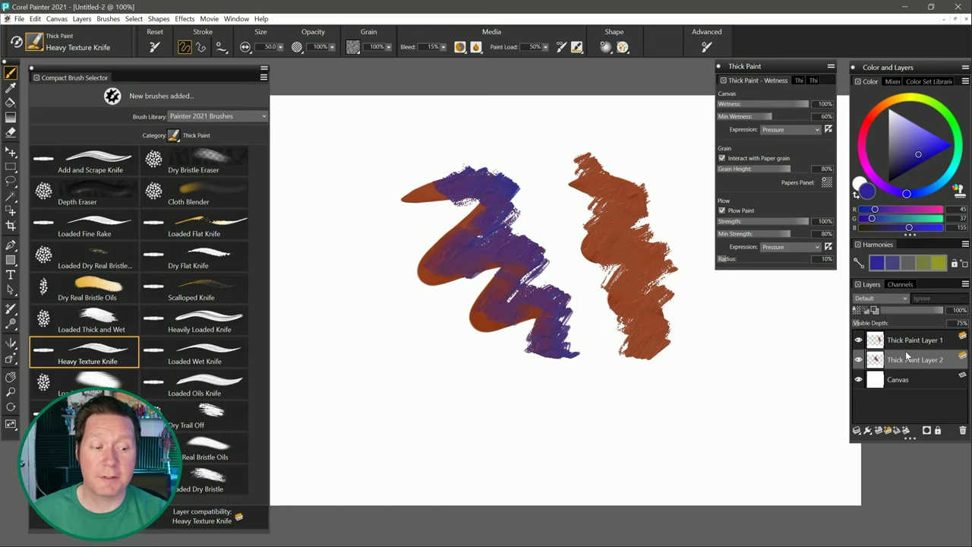
- Convert Thick Paint Layer 2 to a default layer and blur the zigzag with Diffuse Blur
{"action": "right_click", "coordinate": [904, 357]}
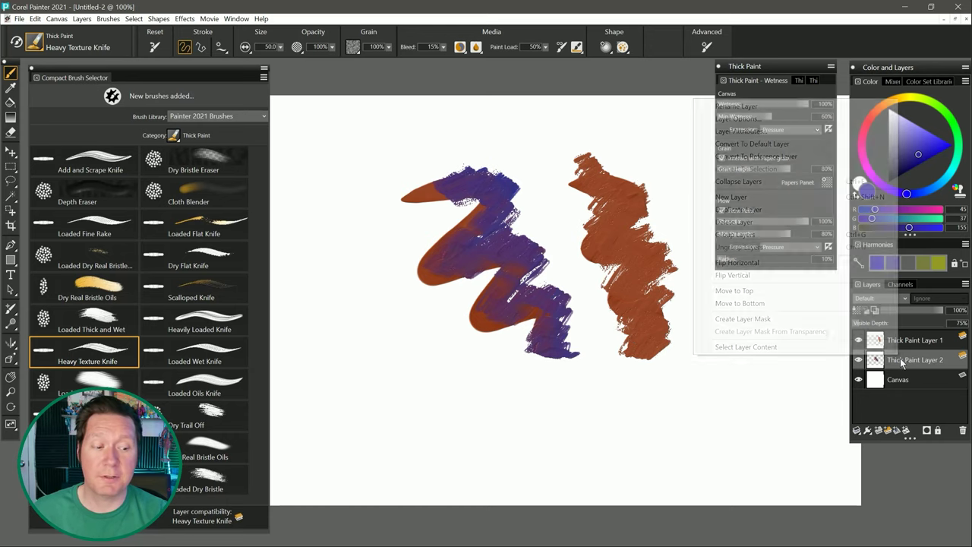
{"action": "left_click", "coordinate": [790, 144]}
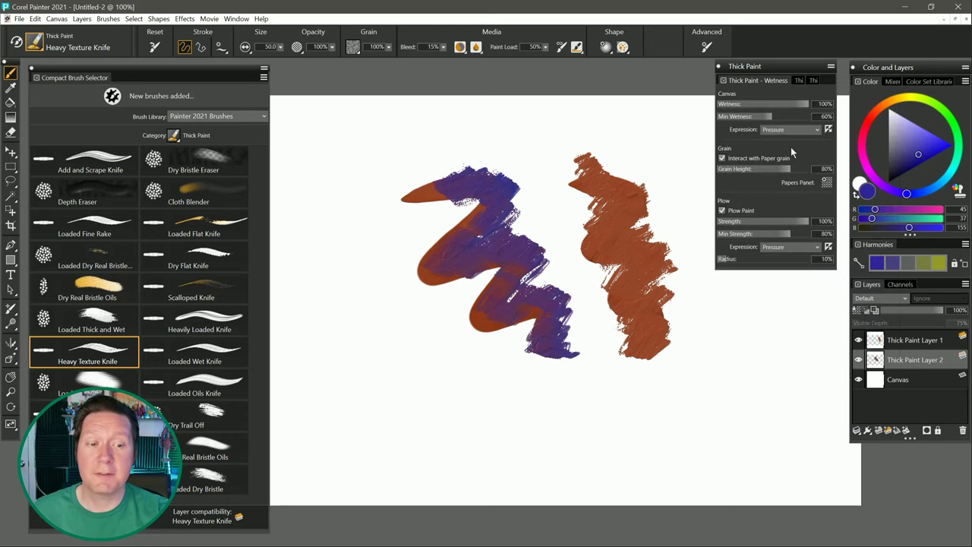
{"action": "left_click", "coordinate": [904, 360]}
{"action": "left_click", "coordinate": [211, 194]}
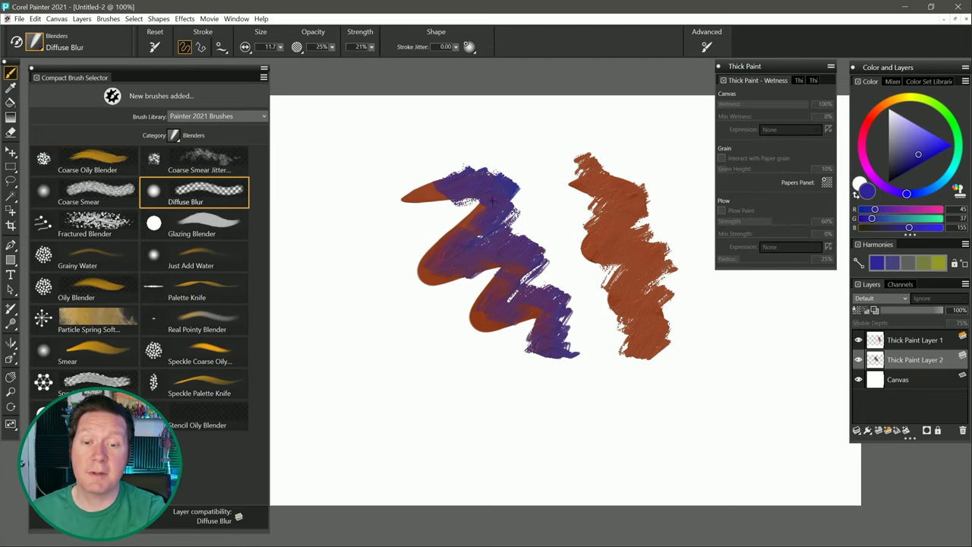
{"action": "mouse_move", "coordinate": [485, 213]}
{"action": "left_mouse_down"}
{"action": "mouse_move", "coordinate": [456, 177]}
{"action": "mouse_move", "coordinate": [481, 304]}
{"action": "mouse_move", "coordinate": [531, 326]}
{"action": "mouse_move", "coordinate": [559, 357]}
{"action": "mouse_move", "coordinate": [563, 350]}
{"action": "left_mouse_up"}
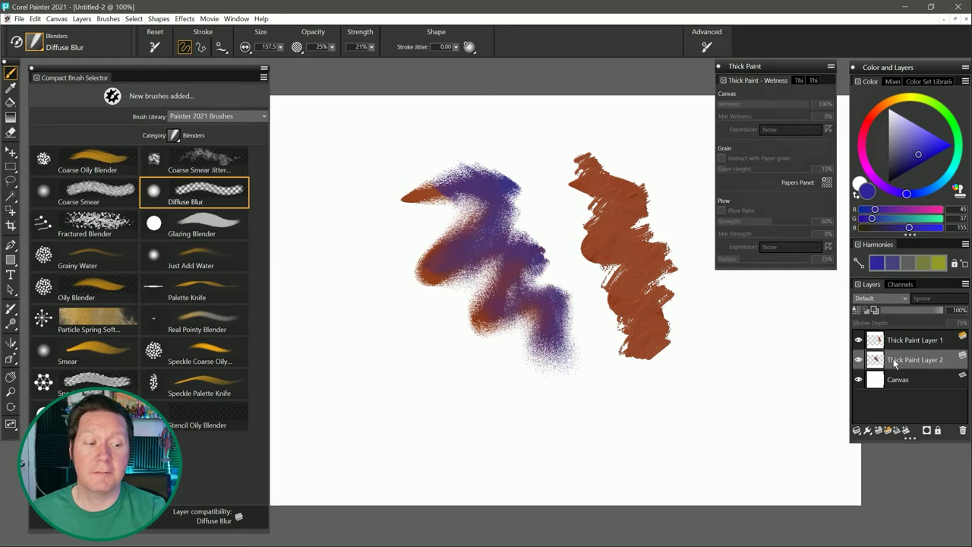
- Convert the blurred layer back to thick paint with Thickness Source set to Image Luminance
{"action": "right_click", "coordinate": [880, 359]}
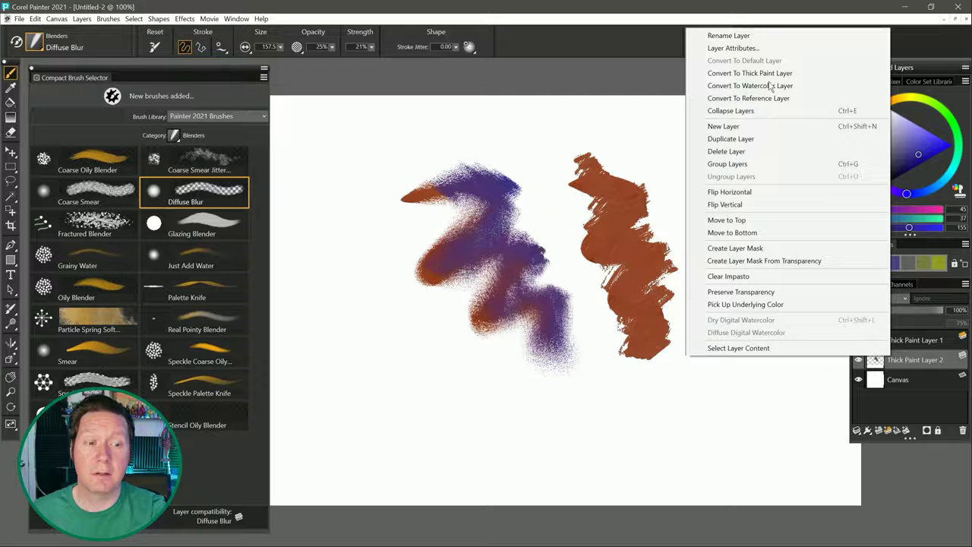
{"action": "left_click", "coordinate": [752, 73]}
{"action": "left_click", "coordinate": [548, 235]}
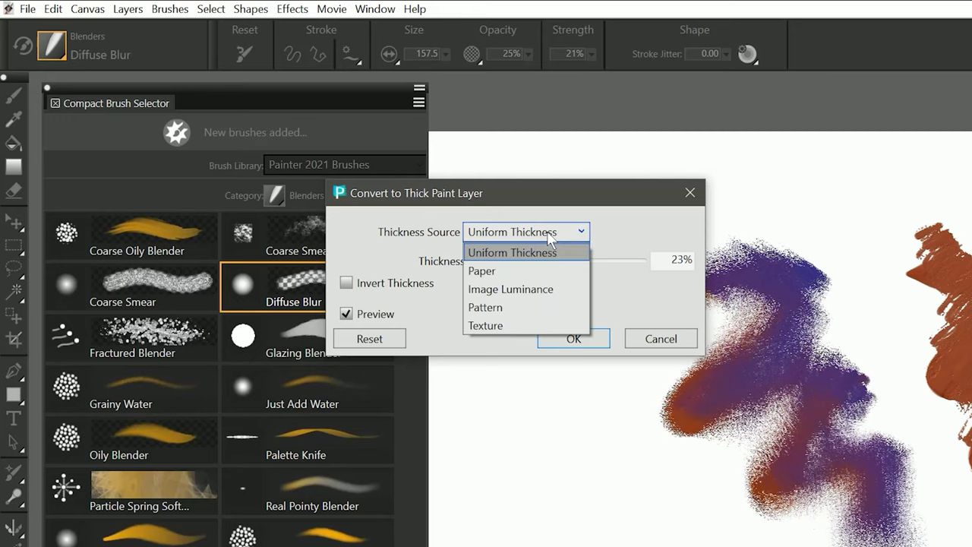
{"action": "left_click", "coordinate": [544, 296]}
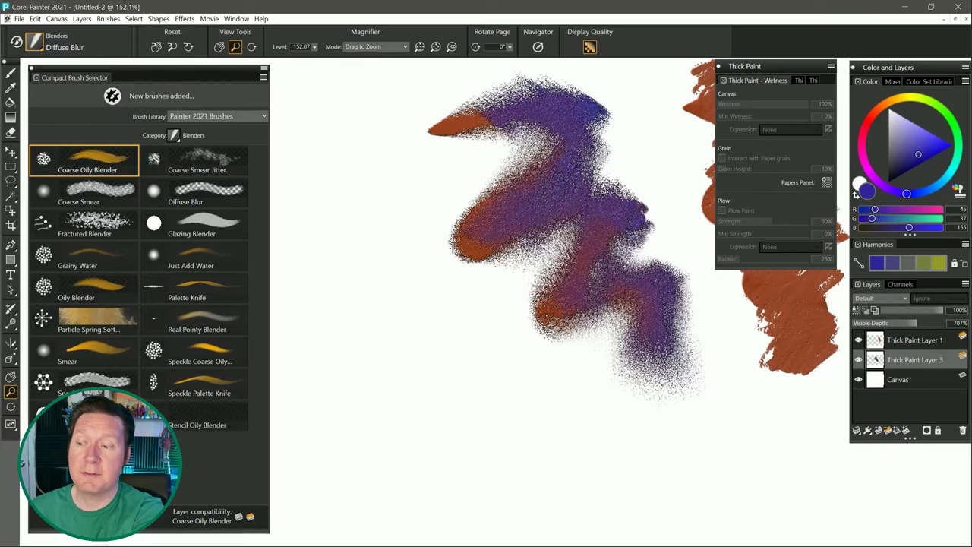
- Blend pinkish Coarse Oily Blender strokes across the zigzag and its lower purple area
{"action": "left_click_drag", "start_coordinate": [503, 190], "coordinate": [616, 176]}
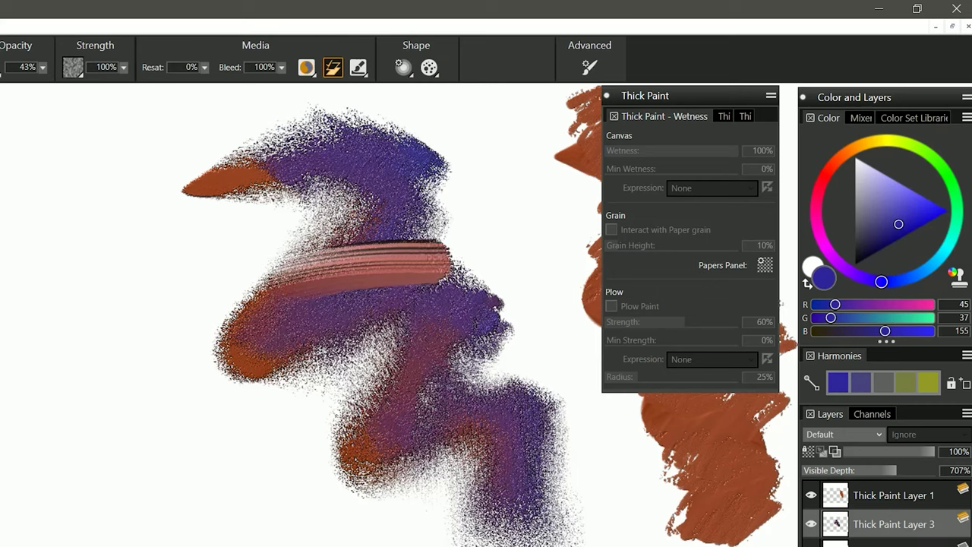
{"action": "mouse_move", "coordinate": [448, 251]}
{"action": "left_mouse_down"}
{"action": "mouse_move", "coordinate": [224, 338]}
{"action": "mouse_move", "coordinate": [437, 288]}
{"action": "mouse_move", "coordinate": [277, 353]}
{"action": "mouse_move", "coordinate": [467, 304]}
{"action": "mouse_move", "coordinate": [357, 357]}
{"action": "mouse_move", "coordinate": [357, 433]}
{"action": "left_mouse_up"}
{"action": "left_click_drag", "start_coordinate": [413, 426], "coordinate": [425, 442]}
- Smear the purple middle and lower left with the Heavy Texture Knife
{"action": "left_click", "coordinate": [220, 135]}
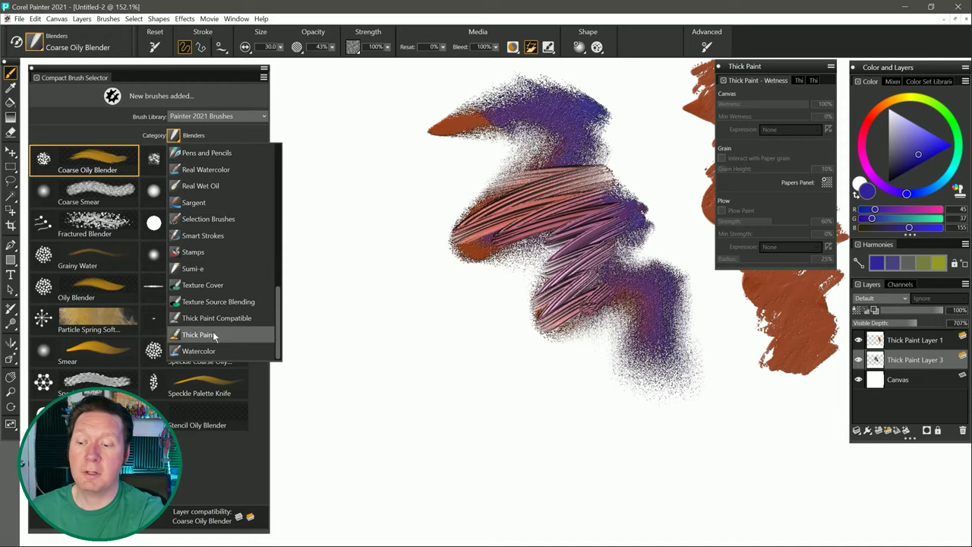
{"action": "left_click", "coordinate": [201, 335]}
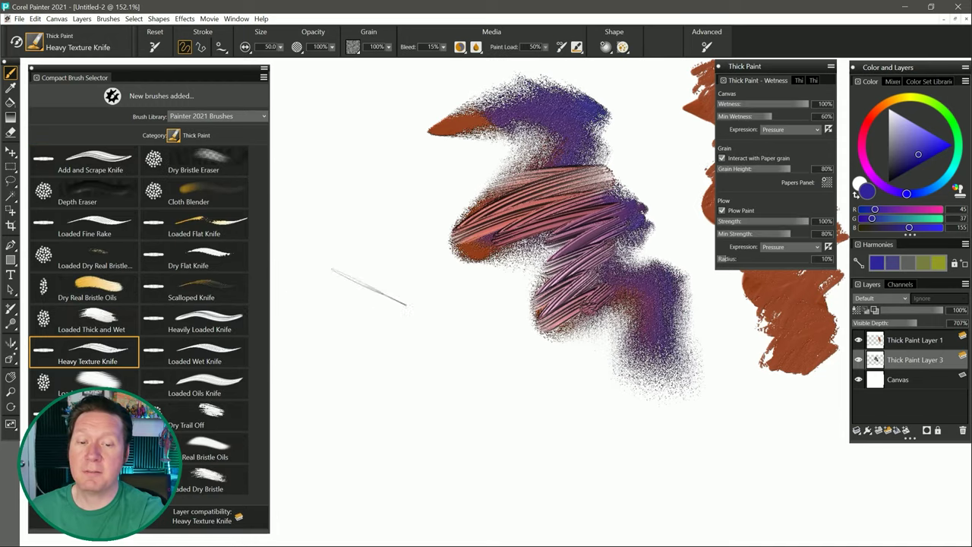
{"action": "mouse_move", "coordinate": [584, 152]}
{"action": "left_mouse_down"}
{"action": "mouse_move", "coordinate": [531, 205]}
{"action": "mouse_move", "coordinate": [577, 228]}
{"action": "mouse_move", "coordinate": [517, 243]}
{"action": "mouse_move", "coordinate": [455, 228]}
{"action": "left_mouse_up"}
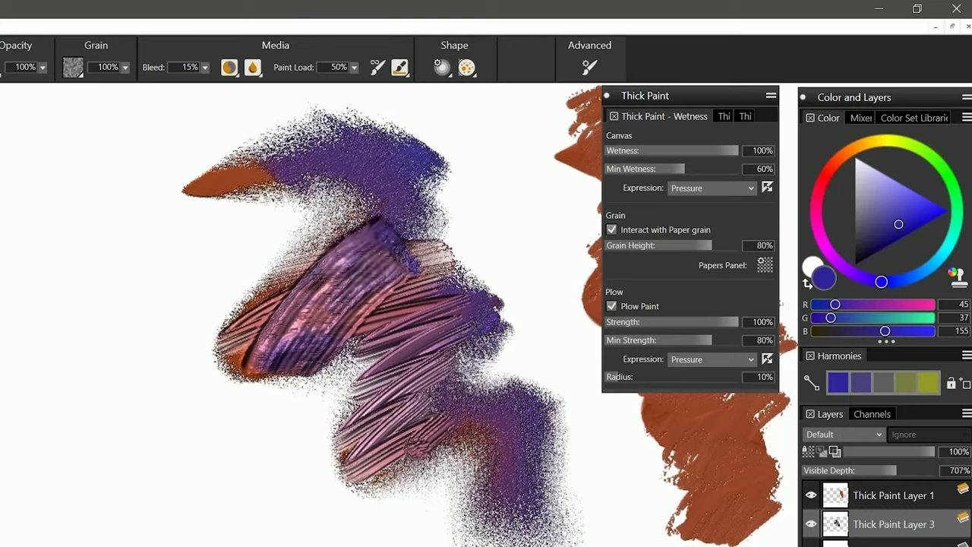
{"action": "left_click_drag", "start_coordinate": [289, 304], "coordinate": [164, 383]}
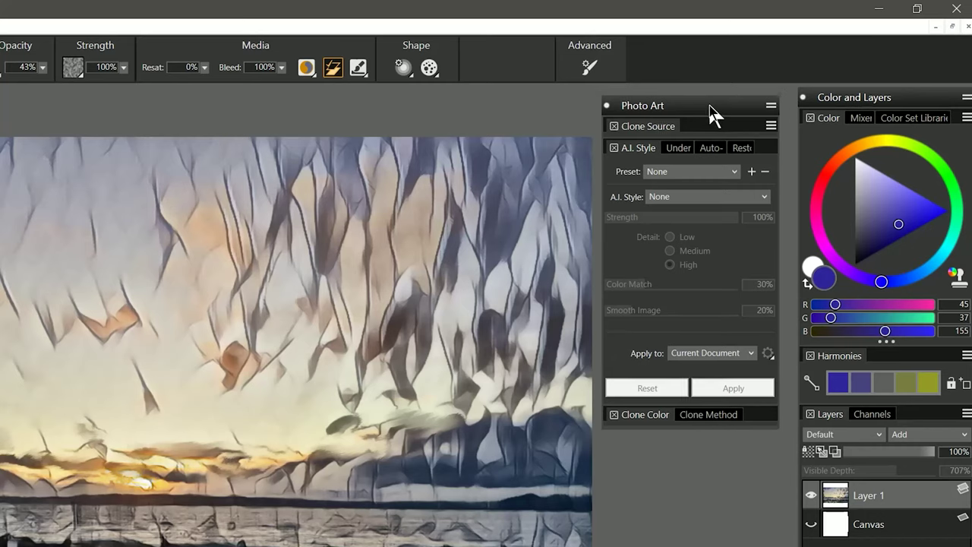
- Nudge the Photo Art panel slightly beside the clone-source.png sunset image
{"action": "left_click_drag", "start_coordinate": [709, 105], "coordinate": [711, 110]}
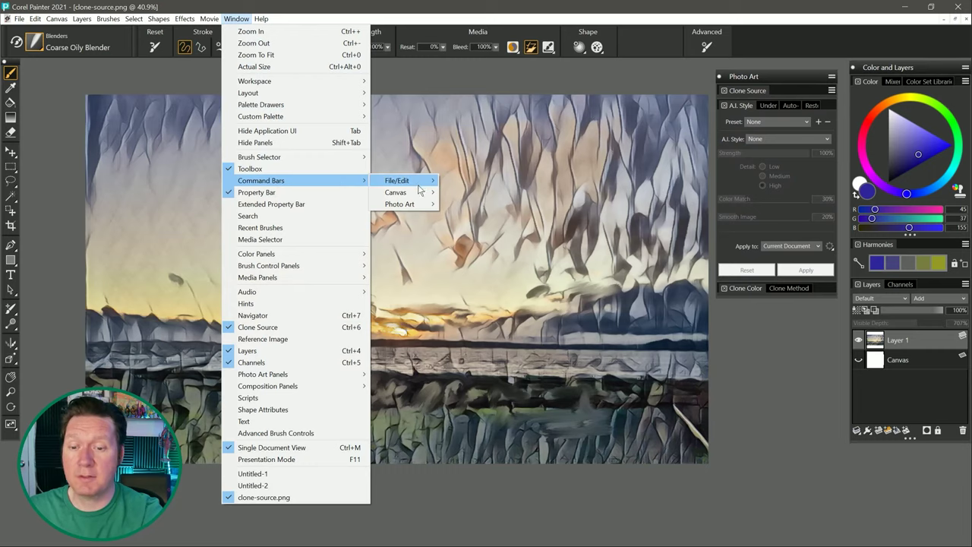
- Show Photo Art as a Tall labelled command bar beside its panel and browse its clone and A.I. Style flyouts
{"action": "mouse_move", "coordinate": [410, 204]}
{"action": "left_click", "coordinate": [478, 205]}
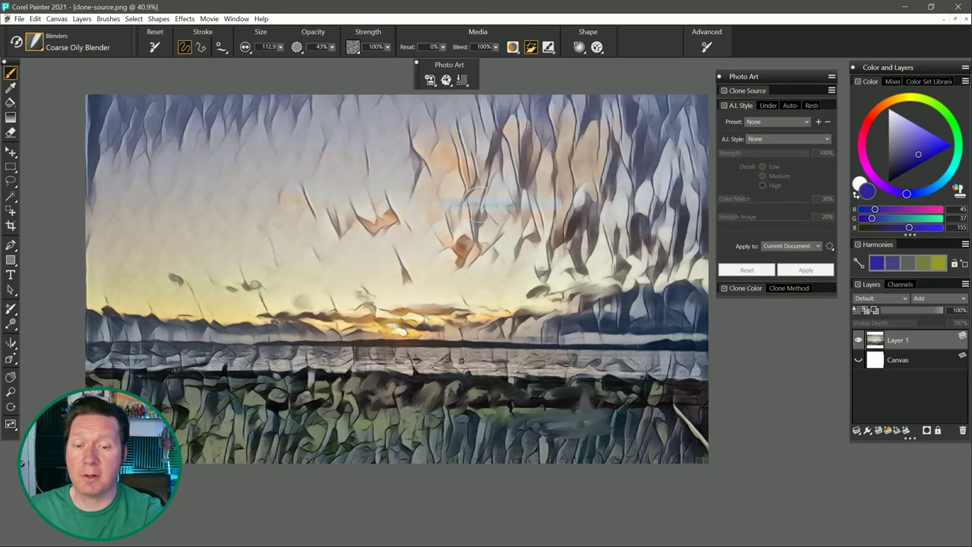
{"action": "left_click_drag", "start_coordinate": [449, 64], "coordinate": [677, 78]}
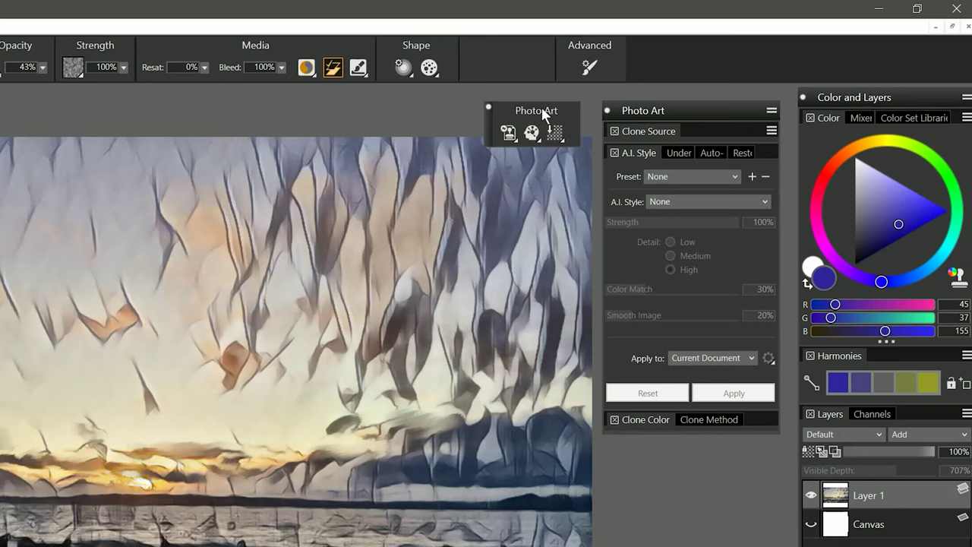
{"action": "left_click", "coordinate": [507, 132]}
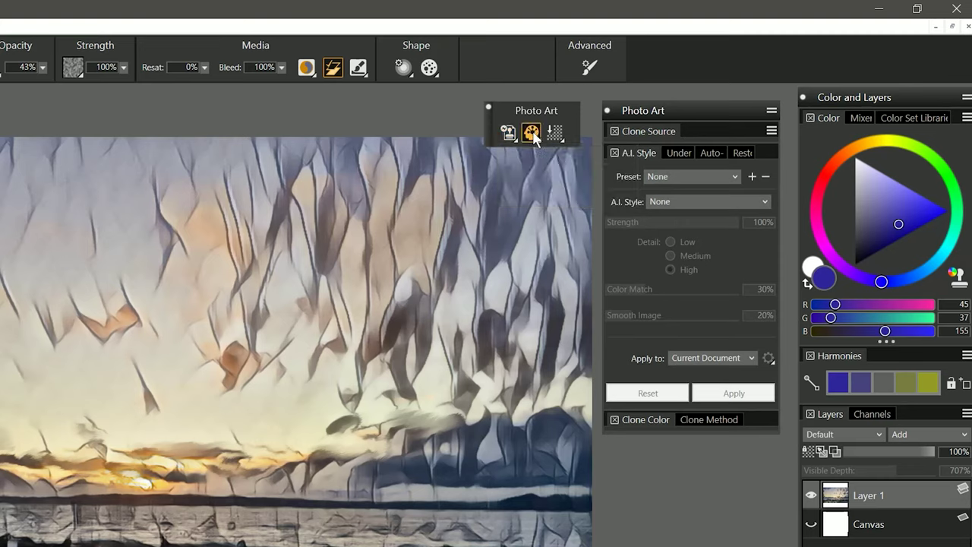
{"action": "left_click", "coordinate": [532, 133]}
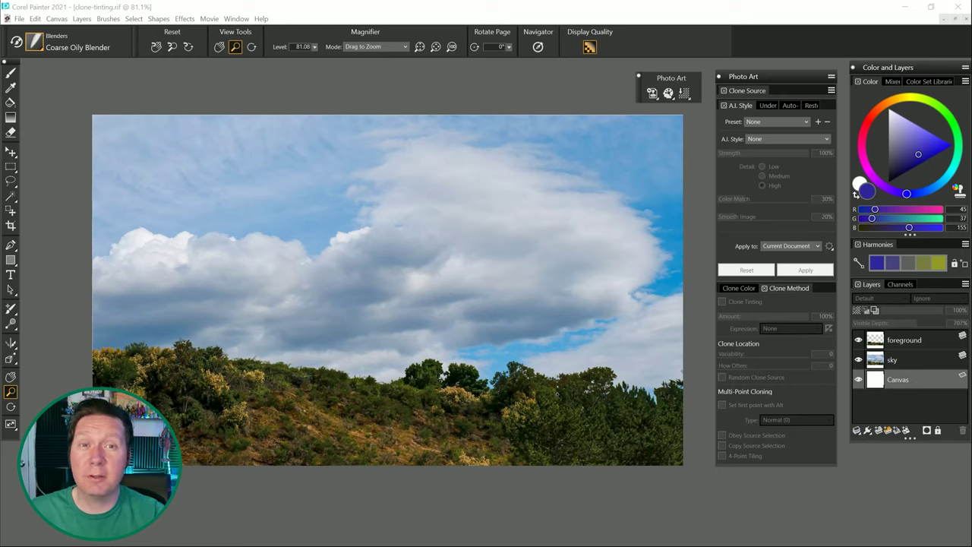
- Choose the Clone Tinting > Soft Tint Bristle brush from the brush library
{"action": "left_click", "coordinate": [34, 41]}
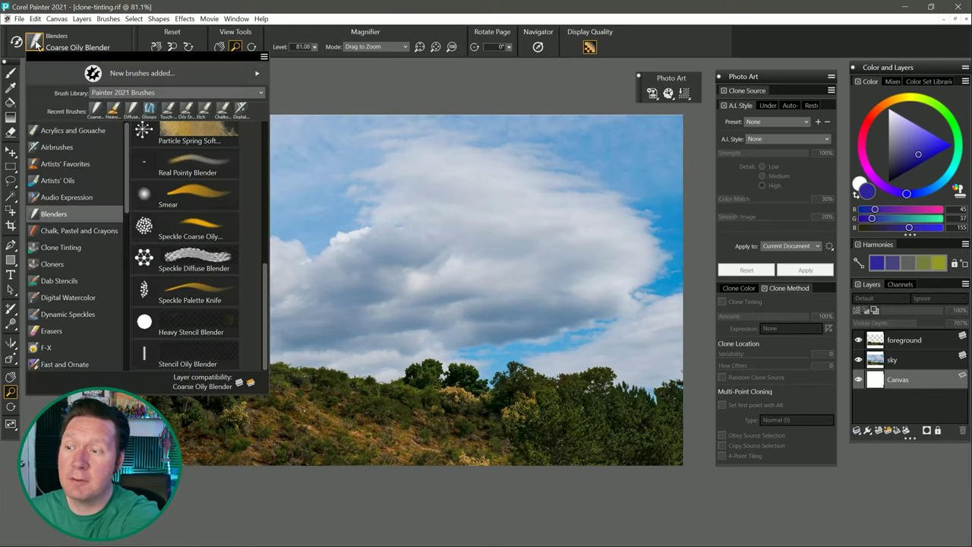
{"action": "left_click", "coordinate": [60, 247]}
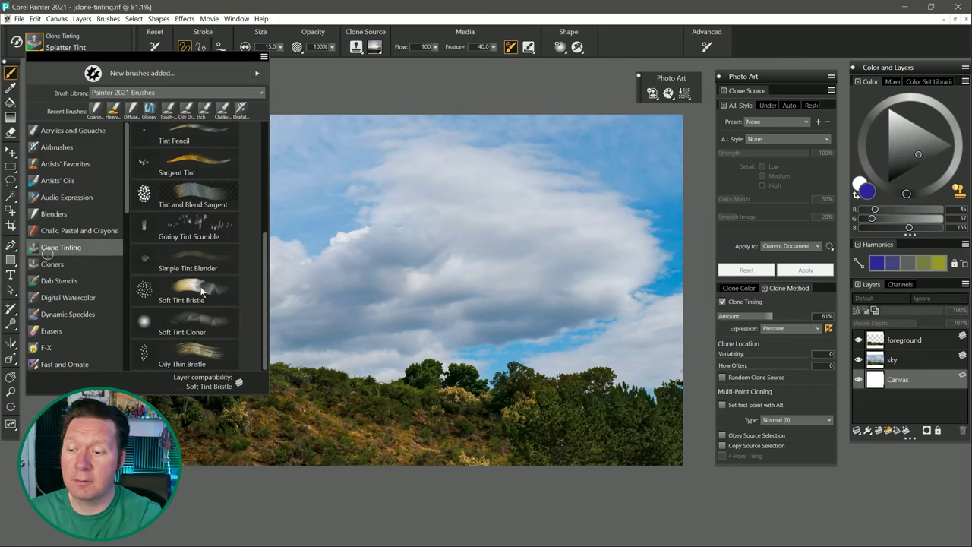
{"action": "left_click", "coordinate": [200, 286]}
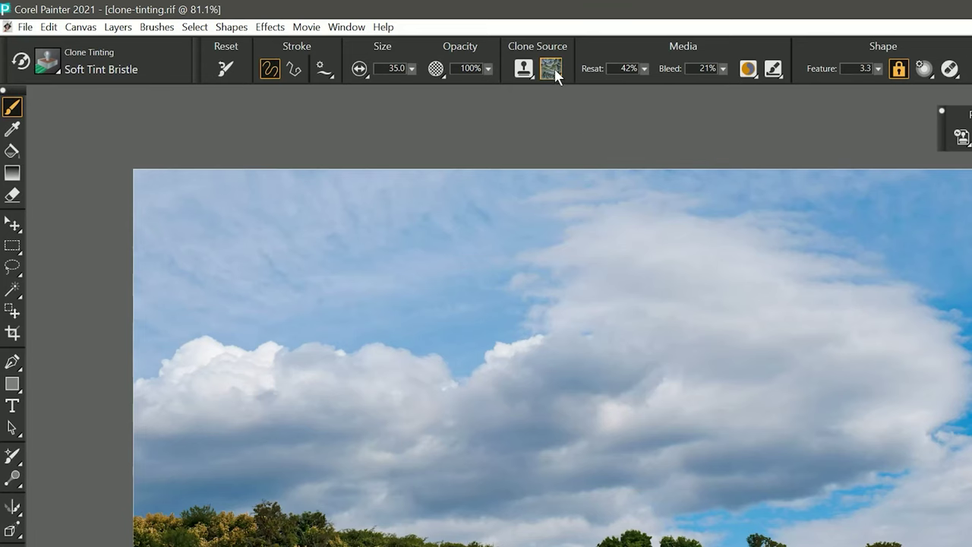
- Set the clone source to the embedded image and change the painting colour from blue to yellow
{"action": "left_click", "coordinate": [552, 68]}
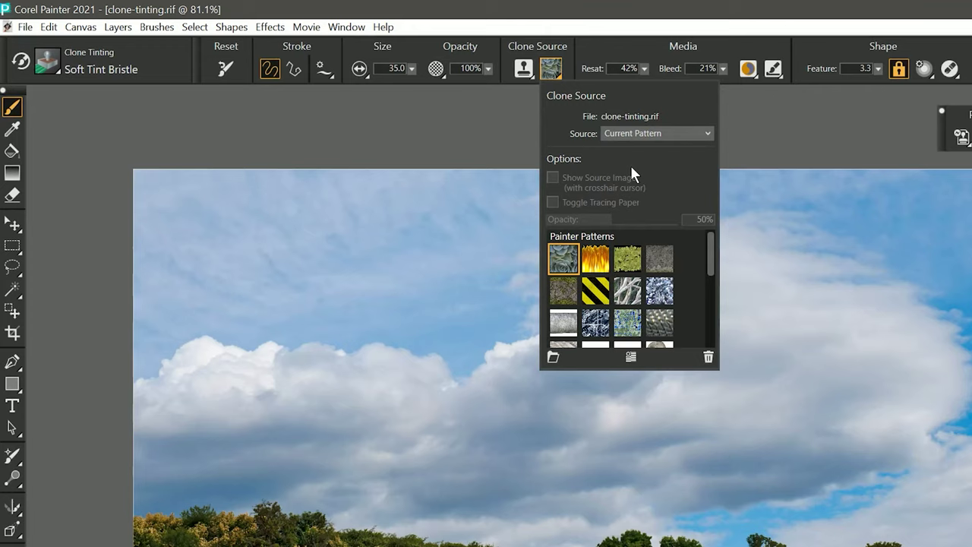
{"action": "left_click", "coordinate": [646, 133]}
{"action": "left_click", "coordinate": [638, 195]}
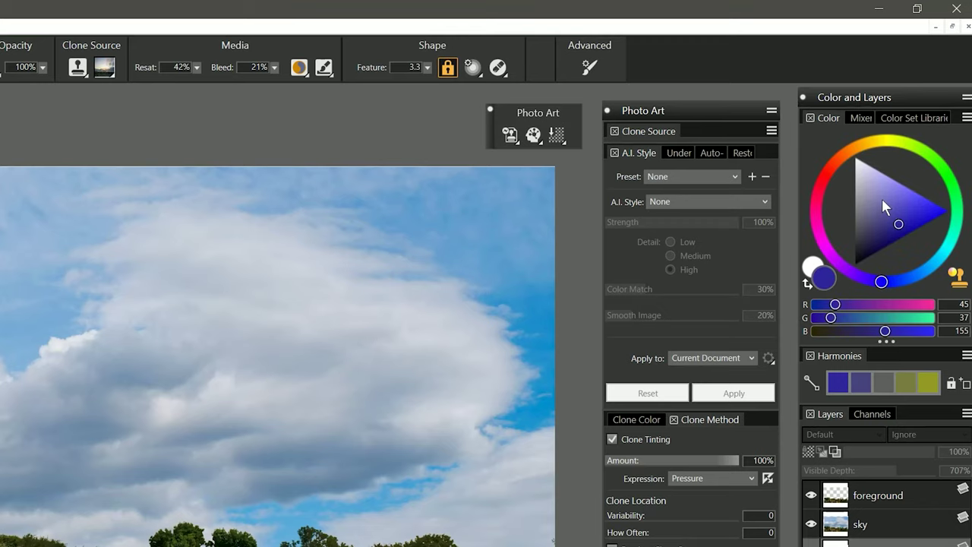
{"action": "left_click", "coordinate": [886, 141]}
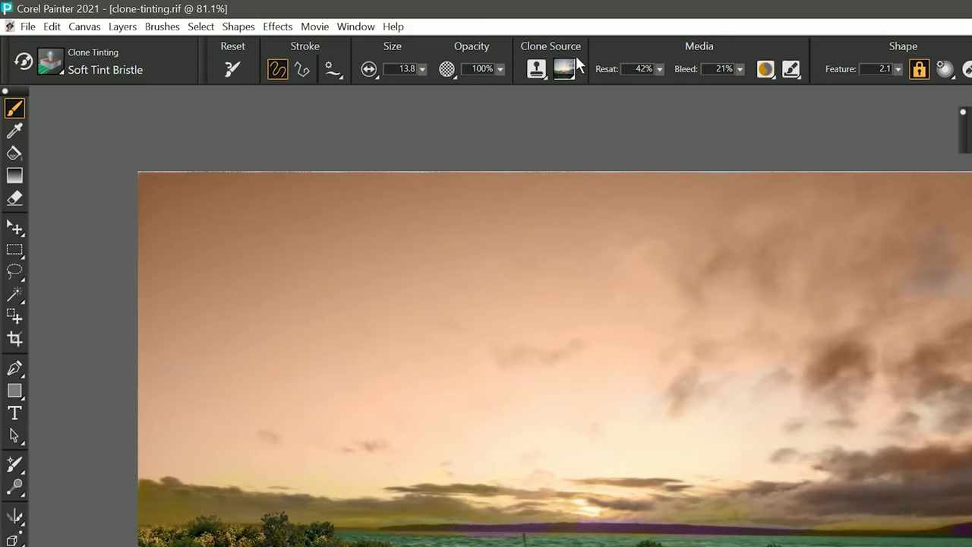
- Make the Horse texture the clone source and show it over the painting
{"action": "left_click", "coordinate": [376, 46]}
{"action": "left_click", "coordinate": [645, 136]}
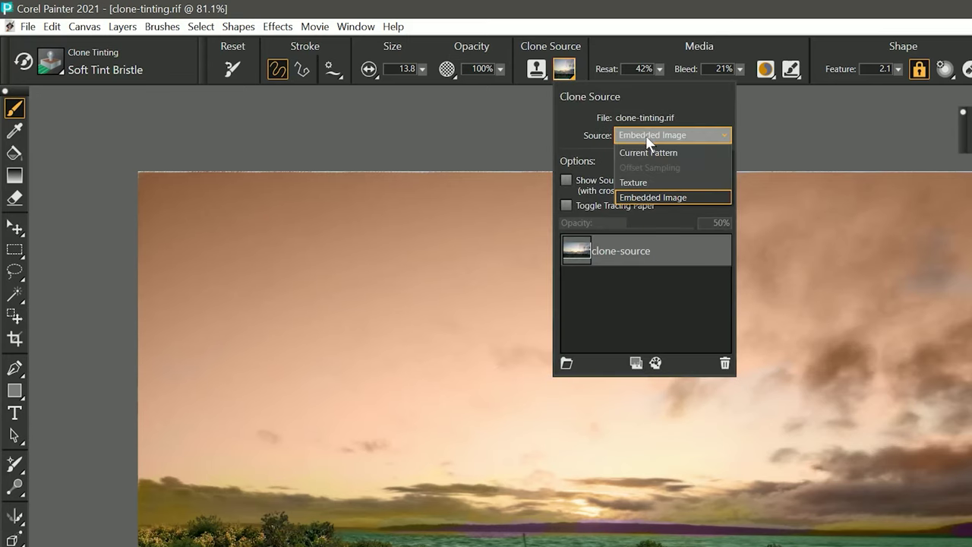
{"action": "left_click", "coordinate": [630, 180]}
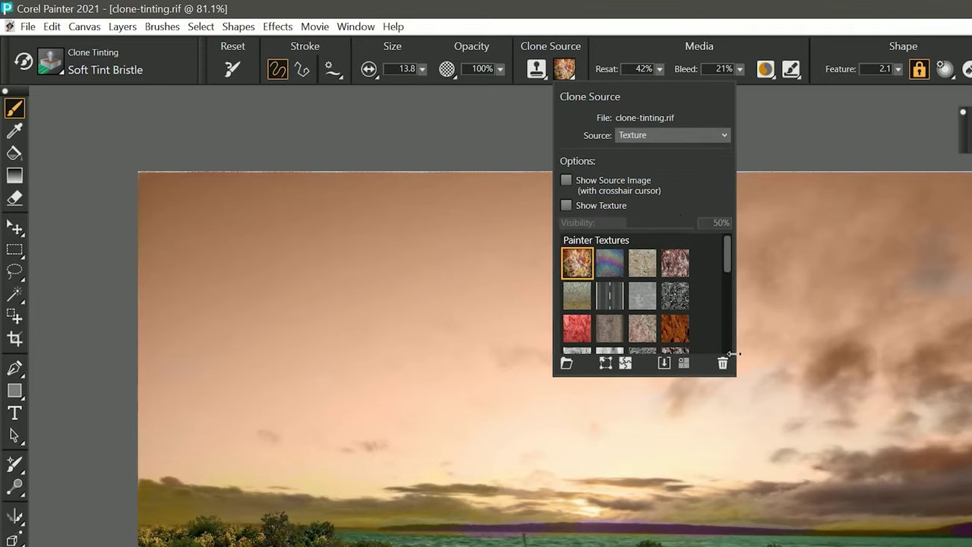
{"action": "scroll", "coordinate": [728, 256], "scroll_direction": "down", "scroll_amount": 5}
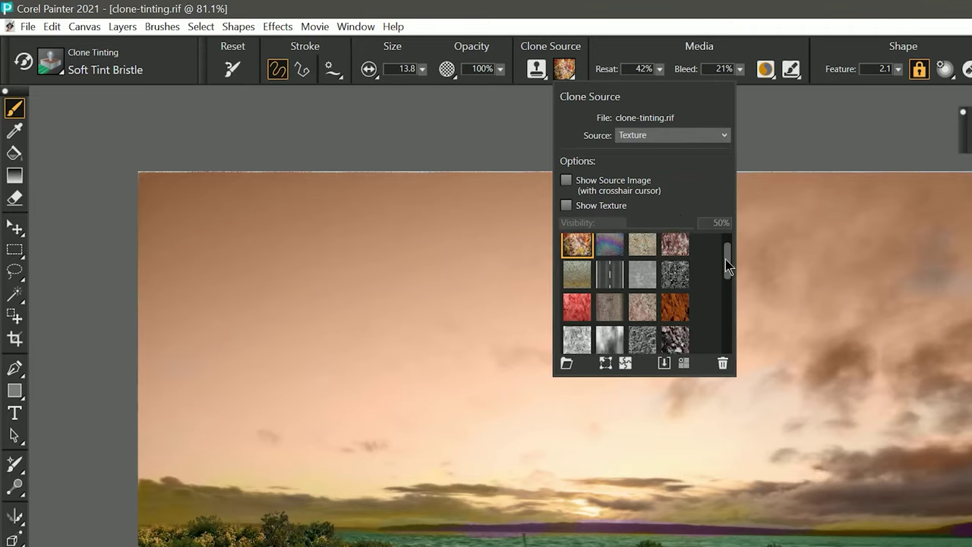
{"action": "left_click", "coordinate": [578, 296]}
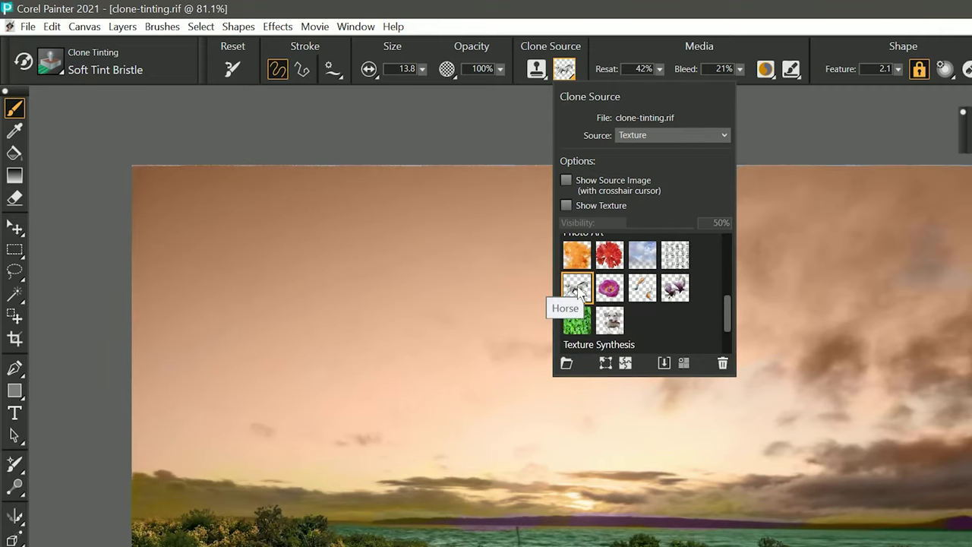
{"action": "left_click", "coordinate": [565, 205]}
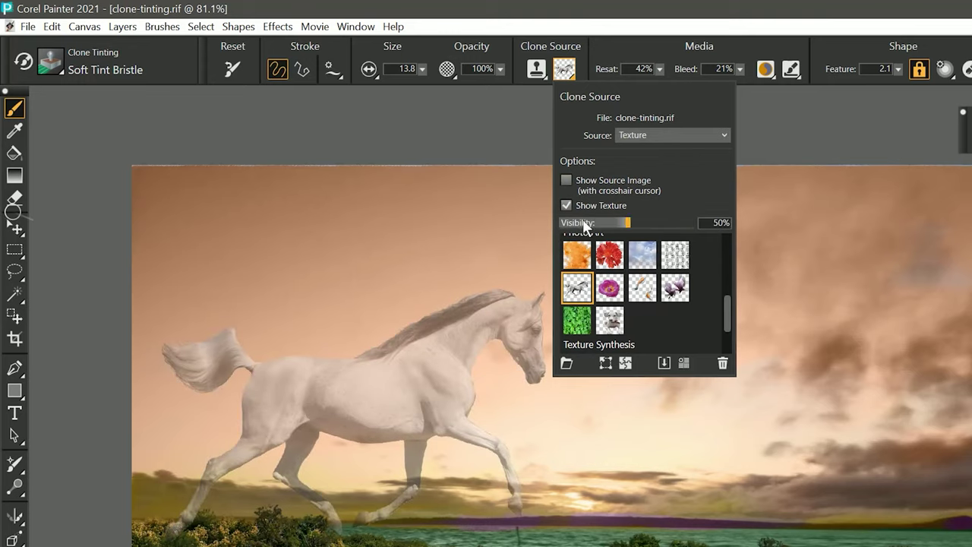
- Move and shrink the horse texture into the lower-left grass, then confirm
{"action": "left_click", "coordinate": [605, 361]}
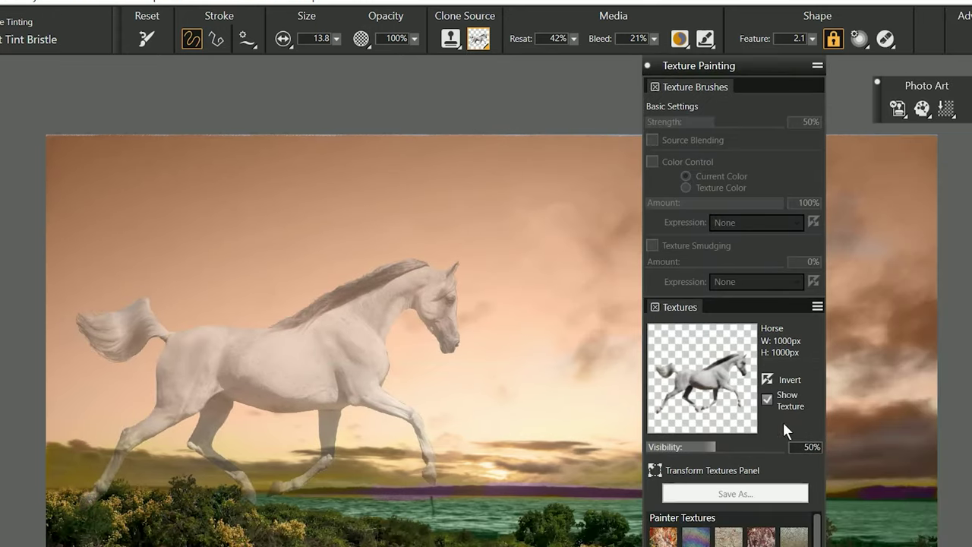
{"action": "left_click", "coordinate": [760, 468]}
{"action": "left_click", "coordinate": [475, 305]}
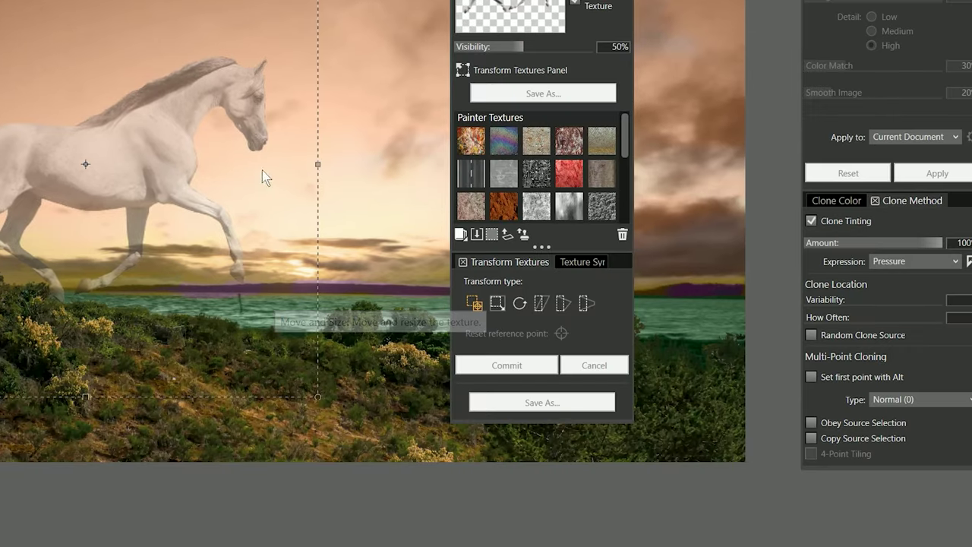
{"action": "mouse_move", "coordinate": [155, 194]}
{"action": "left_mouse_down"}
{"action": "mouse_move", "coordinate": [155, 273]}
{"action": "mouse_move", "coordinate": [188, 363]}
{"action": "left_mouse_up"}
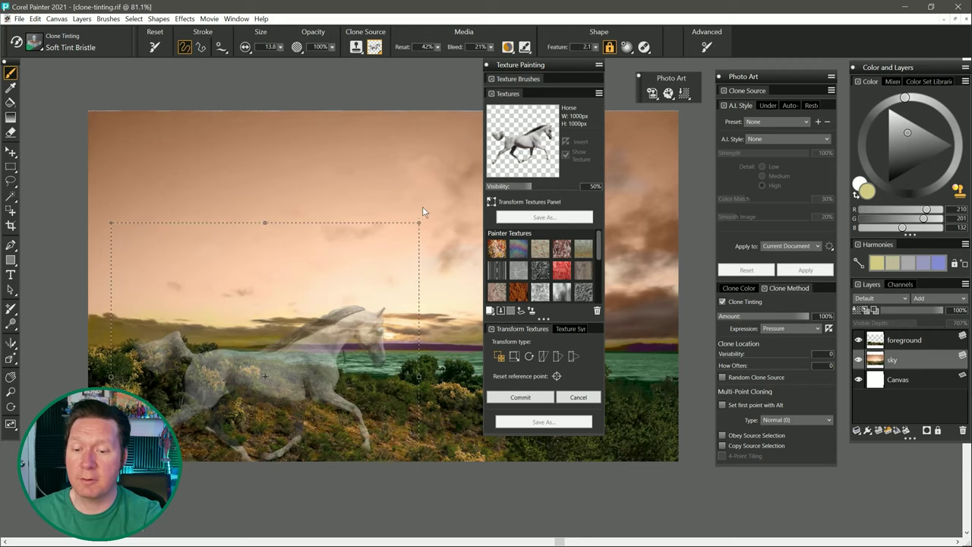
{"action": "mouse_move", "coordinate": [418, 222]}
{"action": "left_mouse_down"}
{"action": "mouse_move", "coordinate": [308, 367]}
{"action": "mouse_move", "coordinate": [319, 335]}
{"action": "left_mouse_up"}
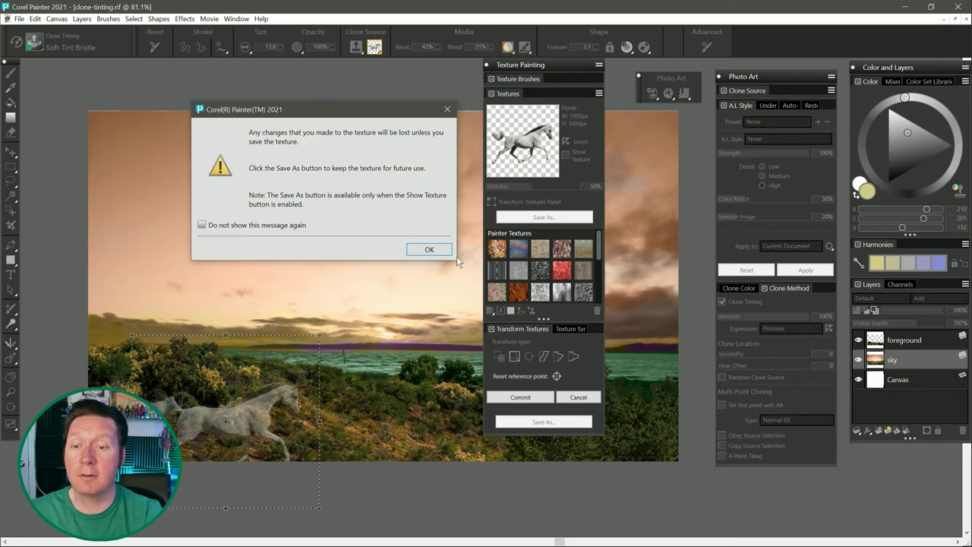
{"action": "left_click", "coordinate": [434, 251]}
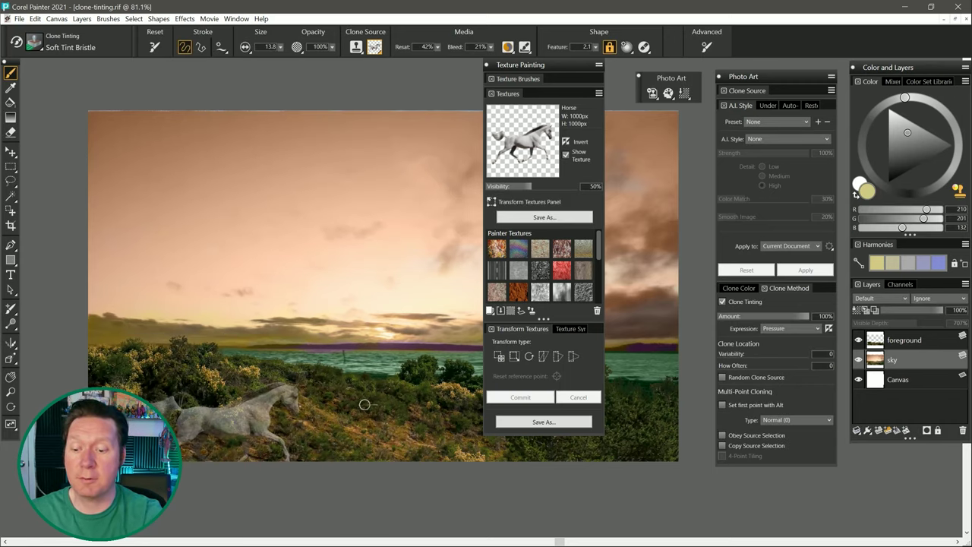
- Add a new layer above the foreground, paint in the horse, and switch to the complementary blue
{"action": "left_click", "coordinate": [903, 341]}
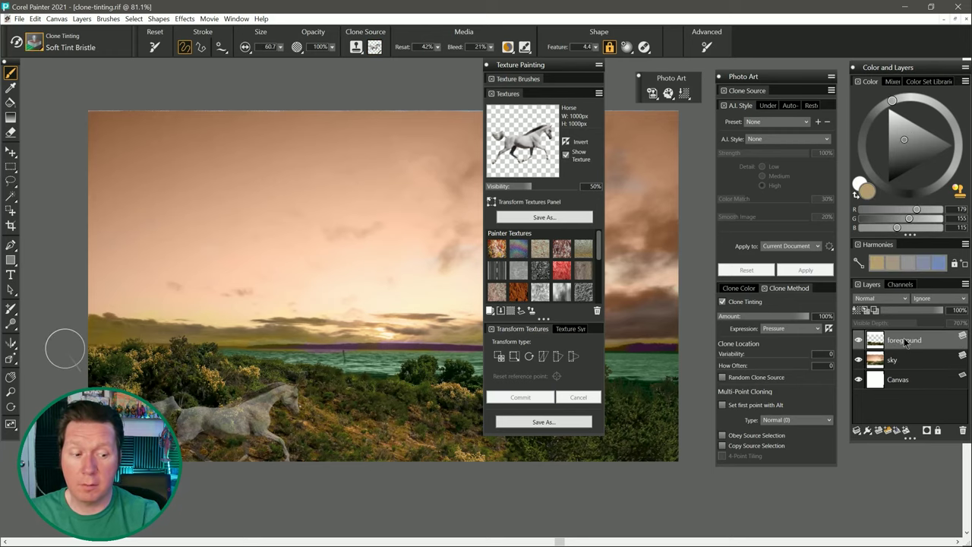
{"action": "left_click", "coordinate": [880, 429]}
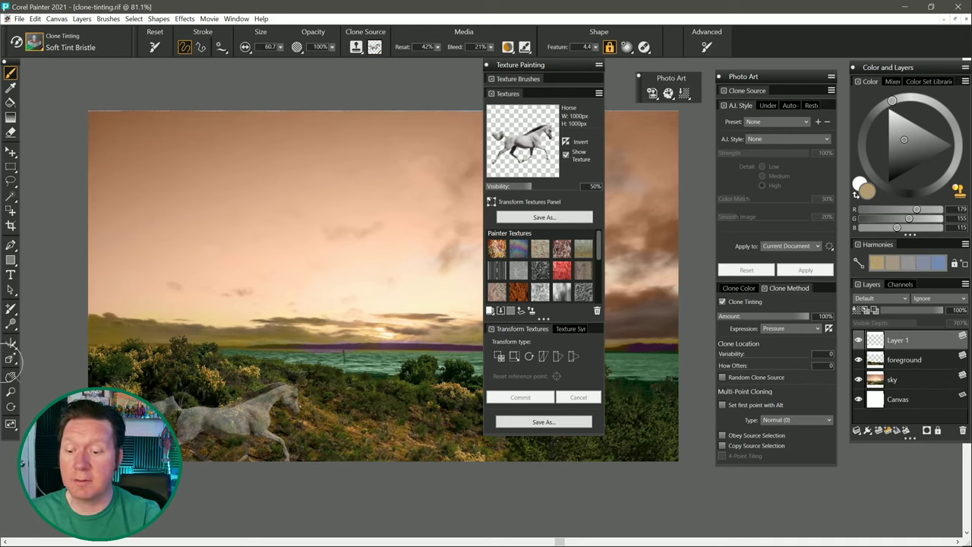
{"action": "left_click_drag", "start_coordinate": [291, 393], "coordinate": [186, 416]}
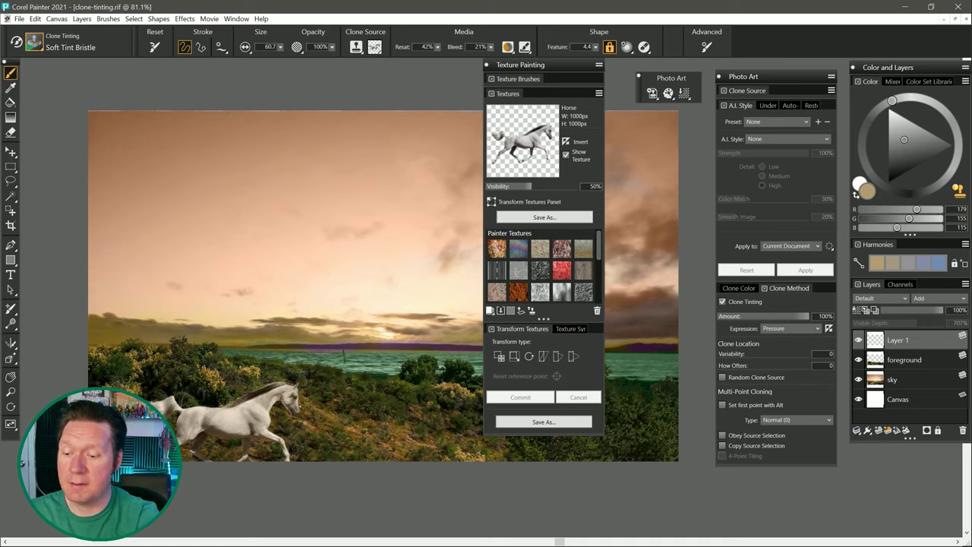
{"action": "left_click", "coordinate": [859, 263]}
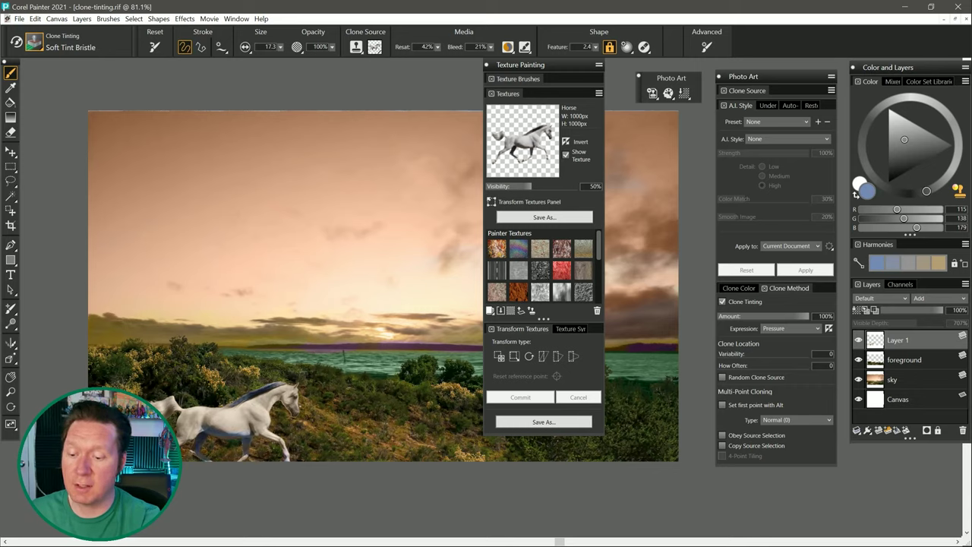
- Choose the Blenders > Coarse Oily Blender brush
{"action": "left_click", "coordinate": [34, 43]}
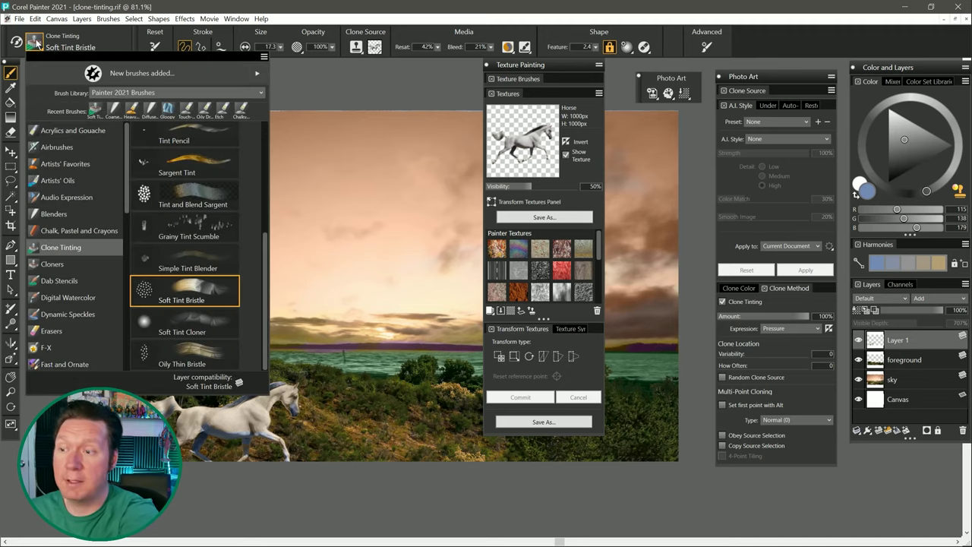
{"action": "left_click", "coordinate": [63, 216]}
{"action": "scroll", "coordinate": [195, 220], "scroll_direction": "up", "scroll_amount": 5}
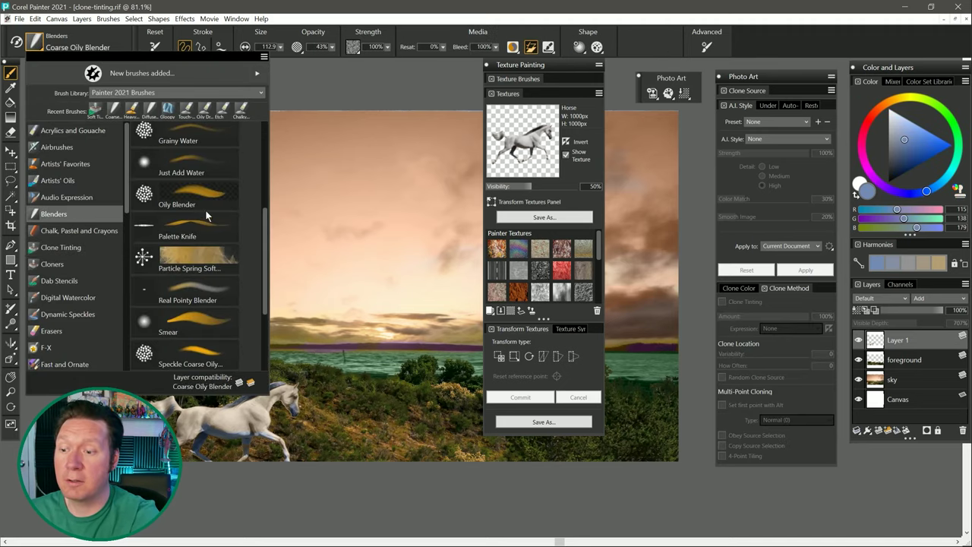
{"action": "left_click", "coordinate": [190, 220]}
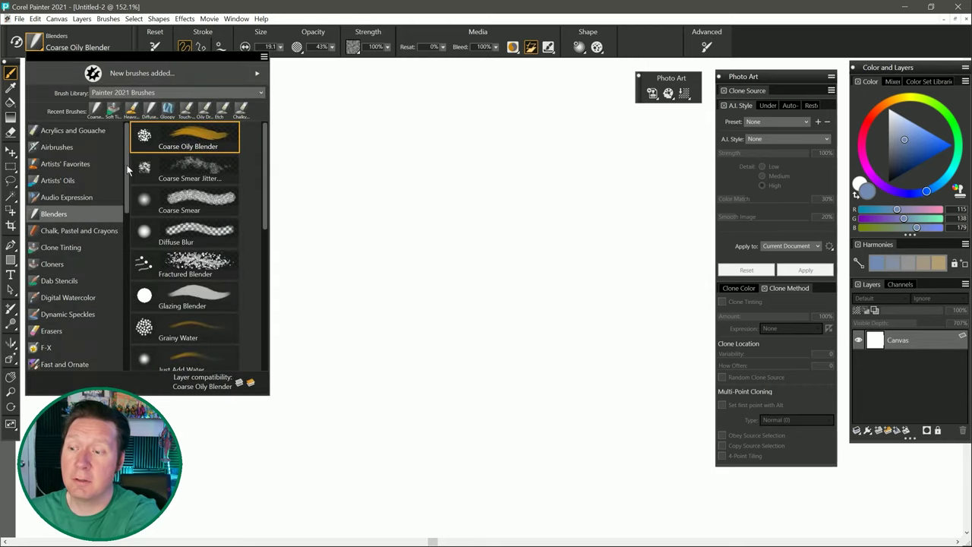
- Pick Thick Paint > Heavy Texture Knife and paint test strokes, undoing each to leave a blank canvas
{"action": "left_click_drag", "start_coordinate": [127, 170], "coordinate": [78, 334]}
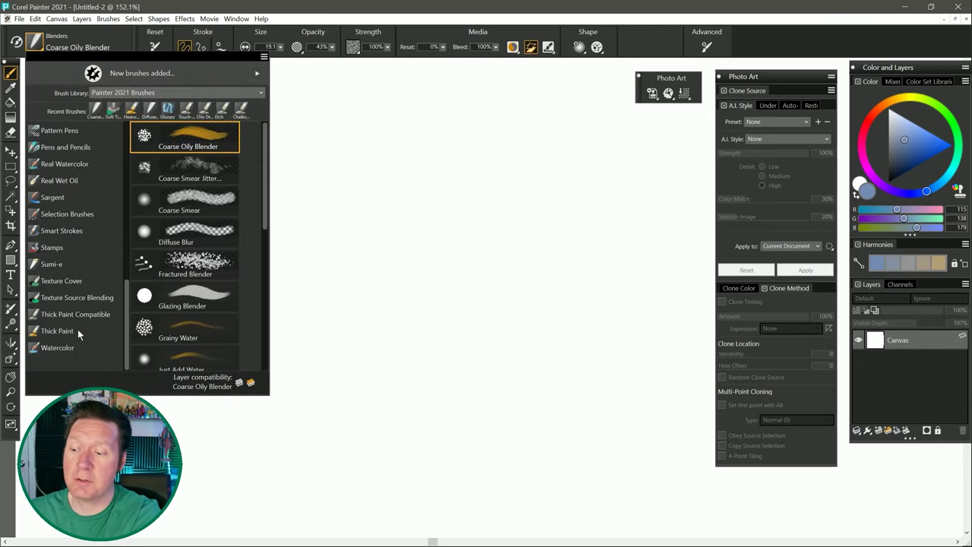
{"action": "left_click", "coordinate": [78, 331]}
{"action": "left_click", "coordinate": [190, 292]}
{"action": "mouse_move", "coordinate": [191, 274]}
{"action": "left_mouse_down"}
{"action": "mouse_move", "coordinate": [260, 326]}
{"action": "mouse_move", "coordinate": [278, 299]}
{"action": "left_mouse_up"}
{"action": "key", "text": "ctrl+z"}
{"action": "left_click_drag", "start_coordinate": [362, 268], "coordinate": [448, 261]}
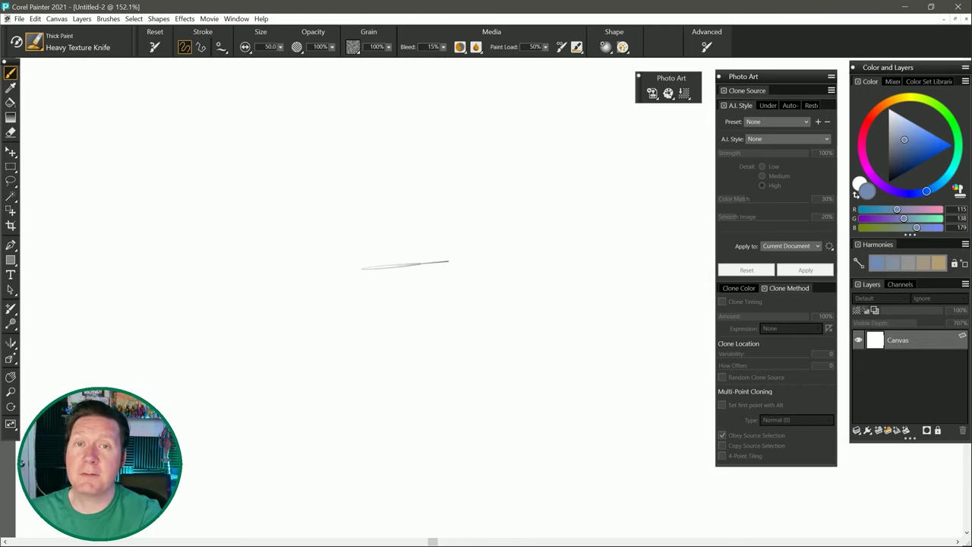
{"action": "key", "text": "ctrl+z"}
{"action": "mouse_move", "coordinate": [350, 297]}
{"action": "left_mouse_down"}
{"action": "mouse_move", "coordinate": [431, 320]}
{"action": "mouse_move", "coordinate": [446, 312]}
{"action": "left_mouse_up"}
{"action": "key", "text": "ctrl+z"}
{"action": "key", "text": "ctrl+z"}
{"action": "left_click_drag", "start_coordinate": [471, 237], "coordinate": [542, 270]}
{"action": "key", "text": "ctrl+z"}
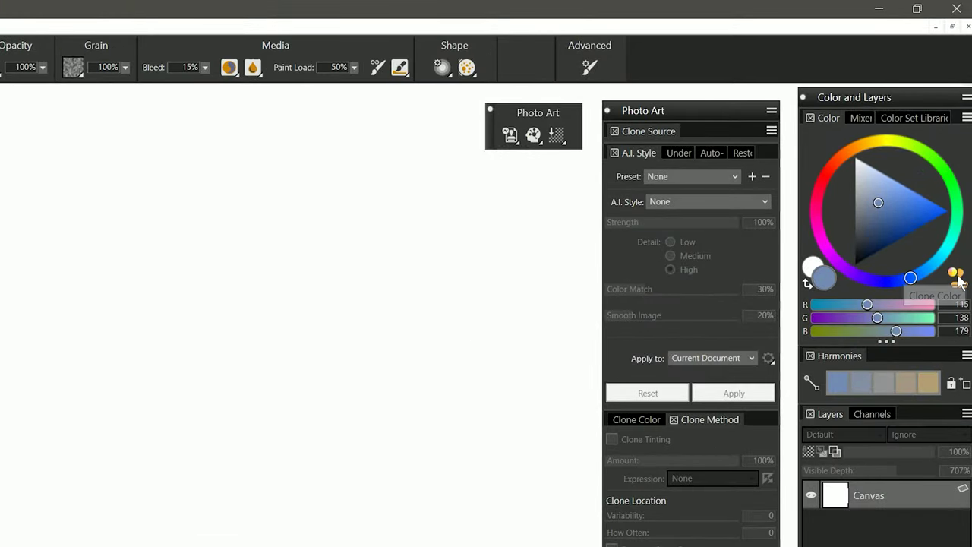
- Enable Clone Color with clone tinting and paint a test stroke
{"action": "left_click", "coordinate": [956, 276]}
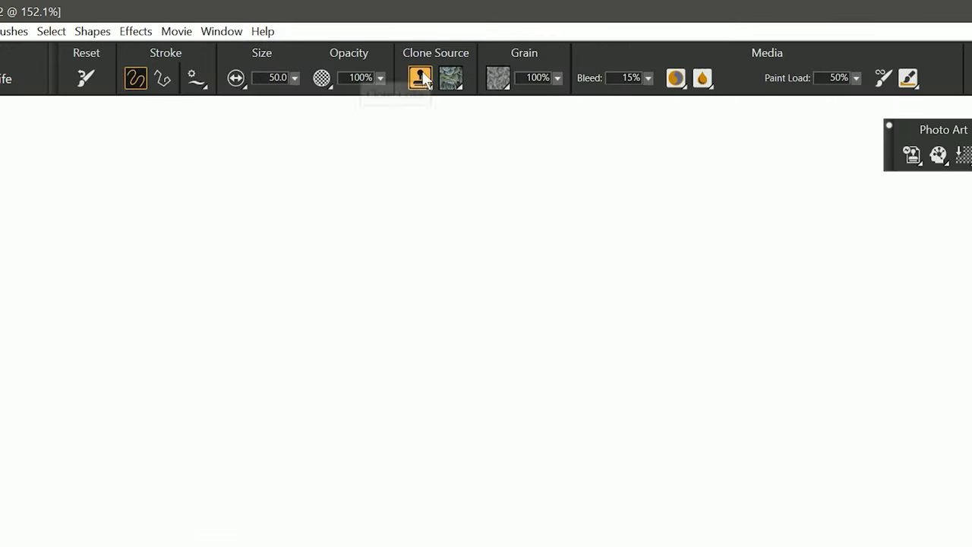
{"action": "left_click", "coordinate": [78, 67]}
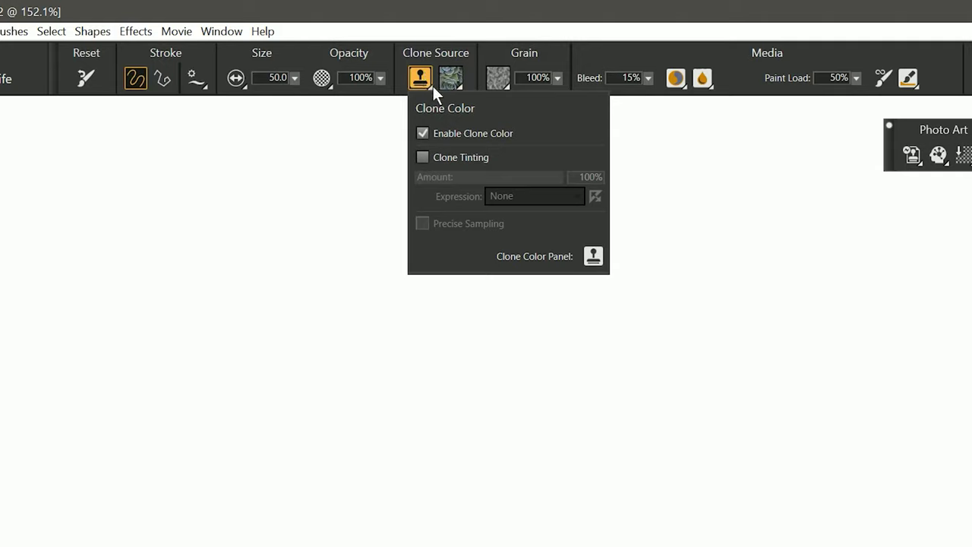
{"action": "left_click", "coordinate": [422, 156]}
{"action": "left_click_drag", "start_coordinate": [649, 361], "coordinate": [780, 386]}
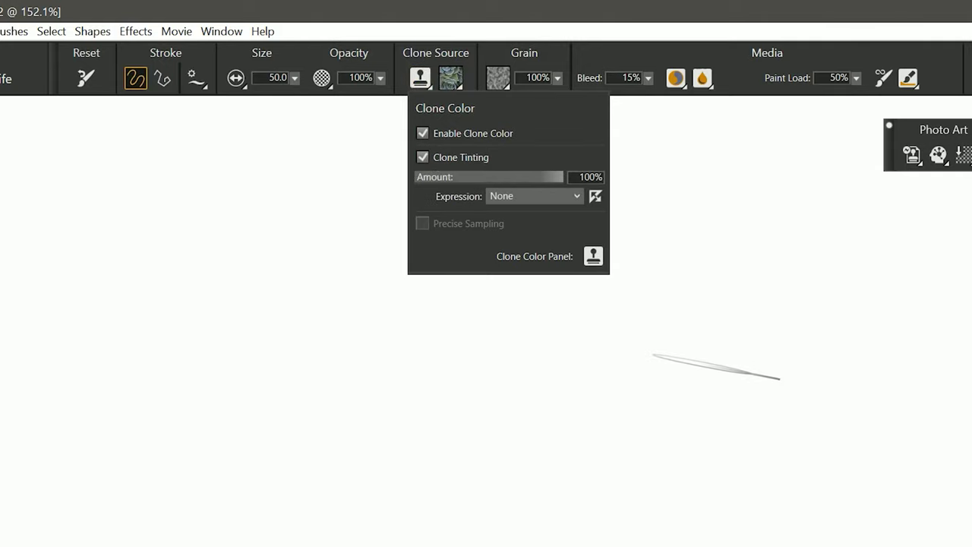
- Clone from the Floral Fabric pattern, paint a stroke, and keep Current Pattern as source
{"action": "left_click", "coordinate": [451, 77]}
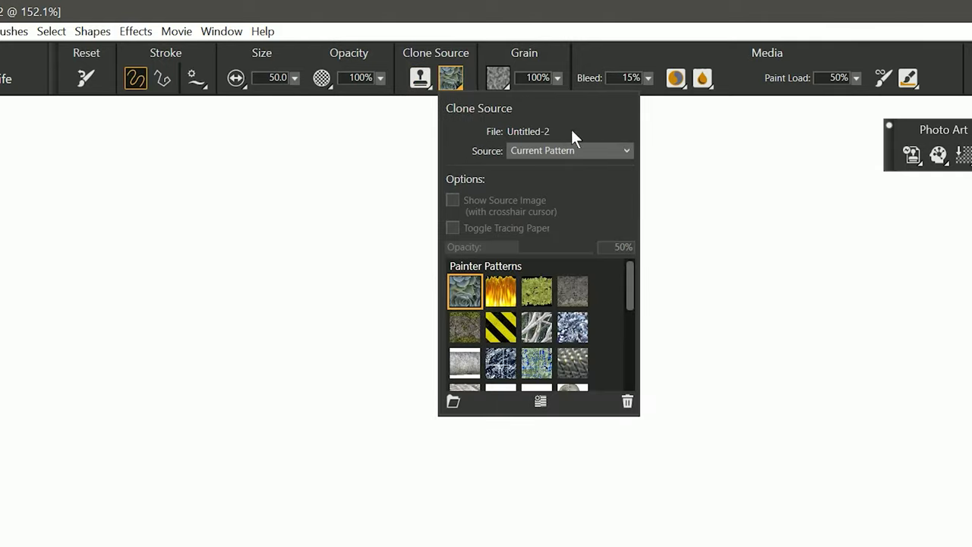
{"action": "left_click_drag", "start_coordinate": [629, 285], "coordinate": [629, 372]}
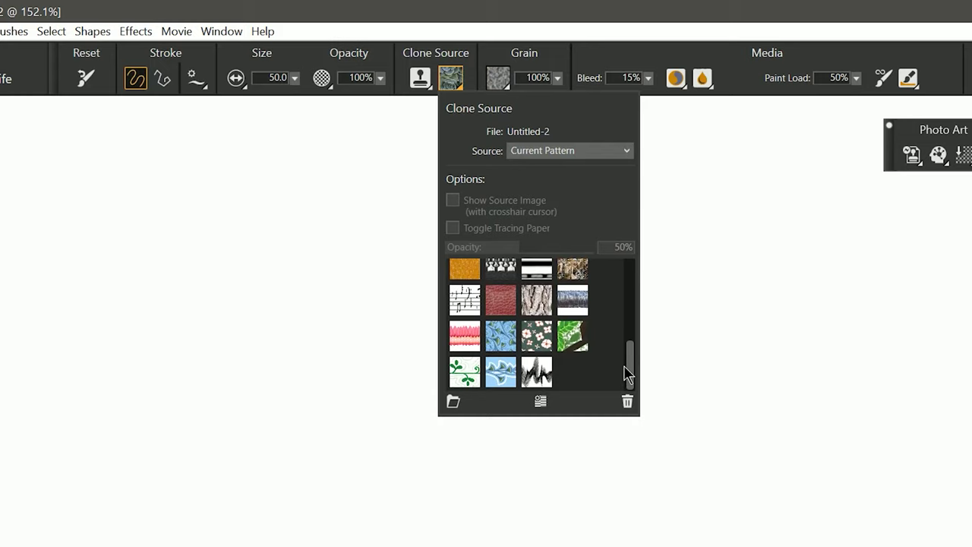
{"action": "left_click", "coordinate": [536, 338]}
{"action": "mouse_move", "coordinate": [494, 329]}
{"action": "left_mouse_down"}
{"action": "mouse_move", "coordinate": [640, 371]}
{"action": "mouse_move", "coordinate": [794, 336]}
{"action": "left_mouse_up"}
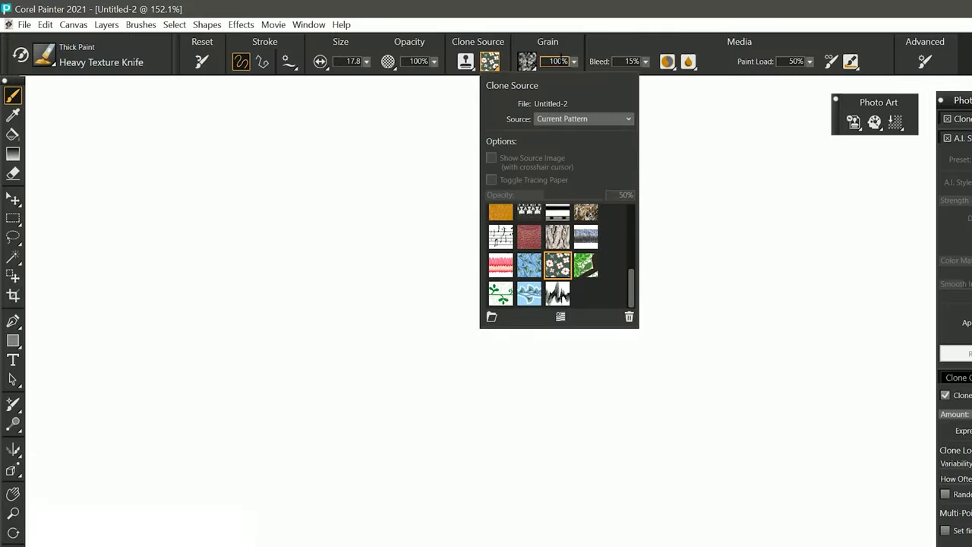
{"action": "left_click", "coordinate": [569, 116]}
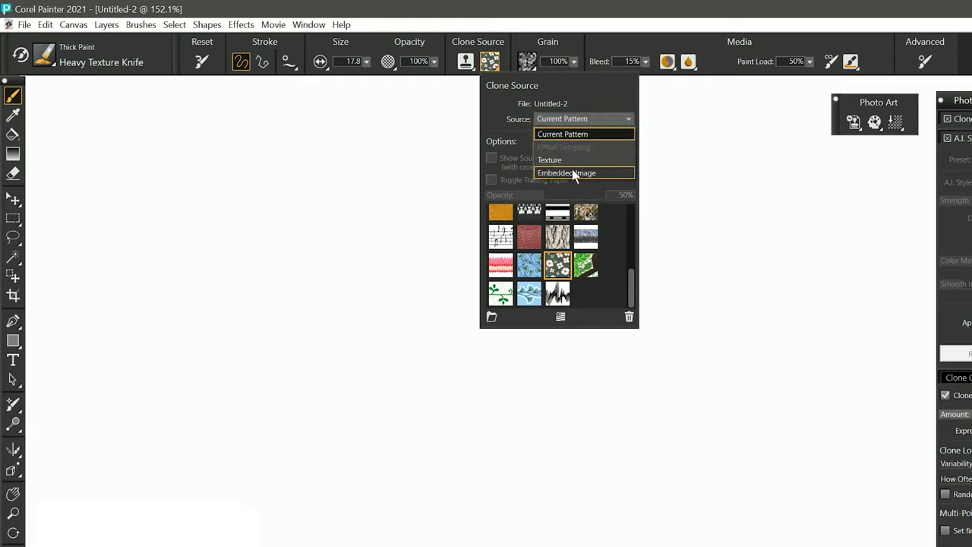
{"action": "left_click", "coordinate": [599, 88]}
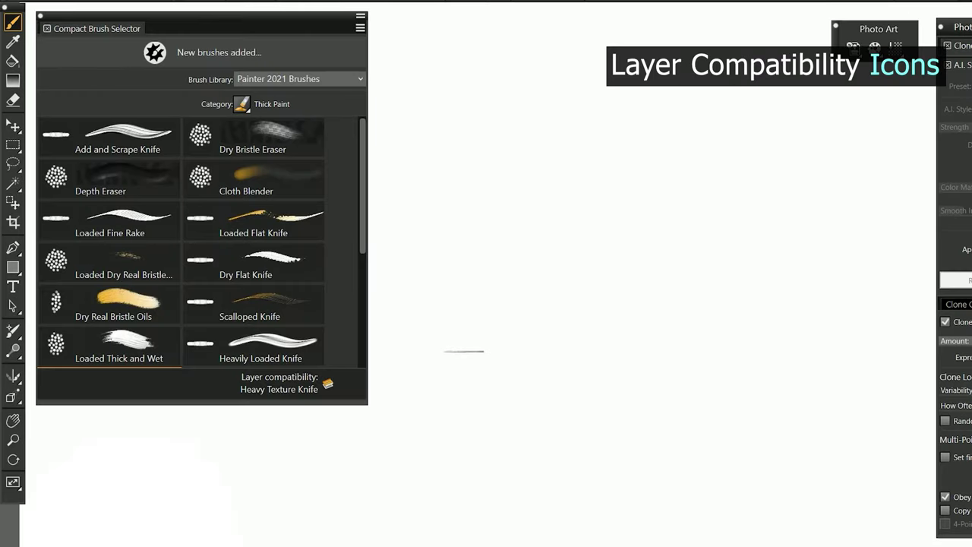
- Try the Loaded Flat Knife and Dry Flat Knife brushes
{"action": "mouse_move", "coordinate": [328, 383]}
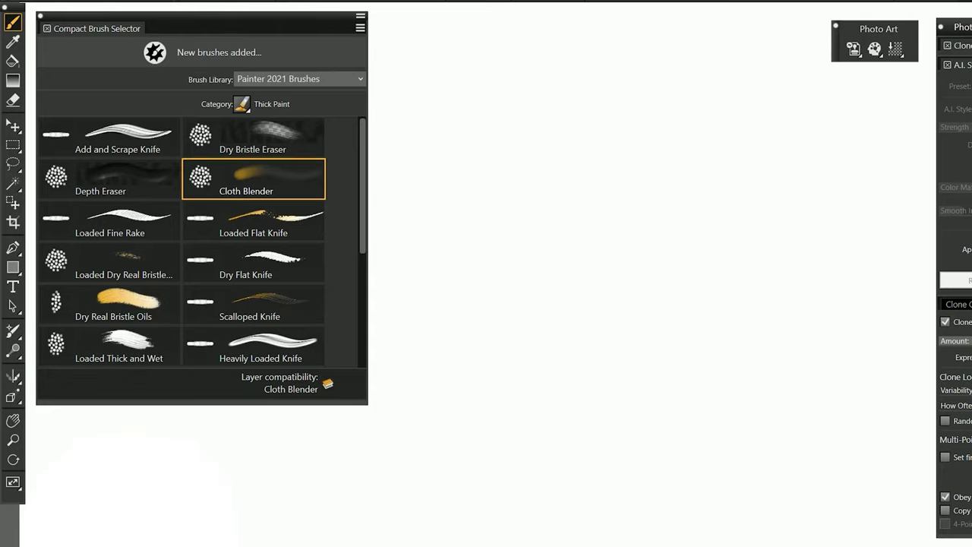
{"action": "left_click", "coordinate": [296, 228]}
{"action": "left_click", "coordinate": [295, 276]}
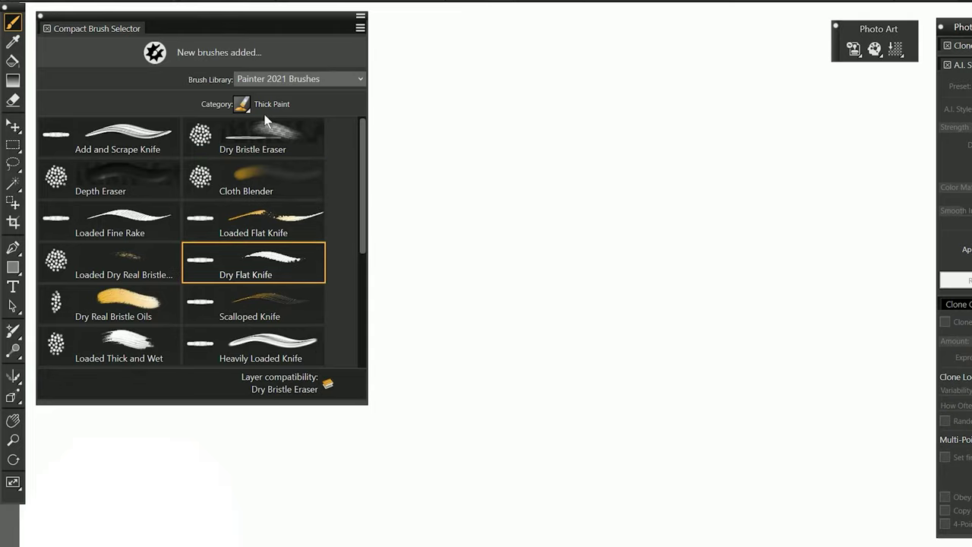
- Switch to the Blenders category and try Diffuse Blur and Just Add Water
{"action": "left_click", "coordinate": [242, 104]}
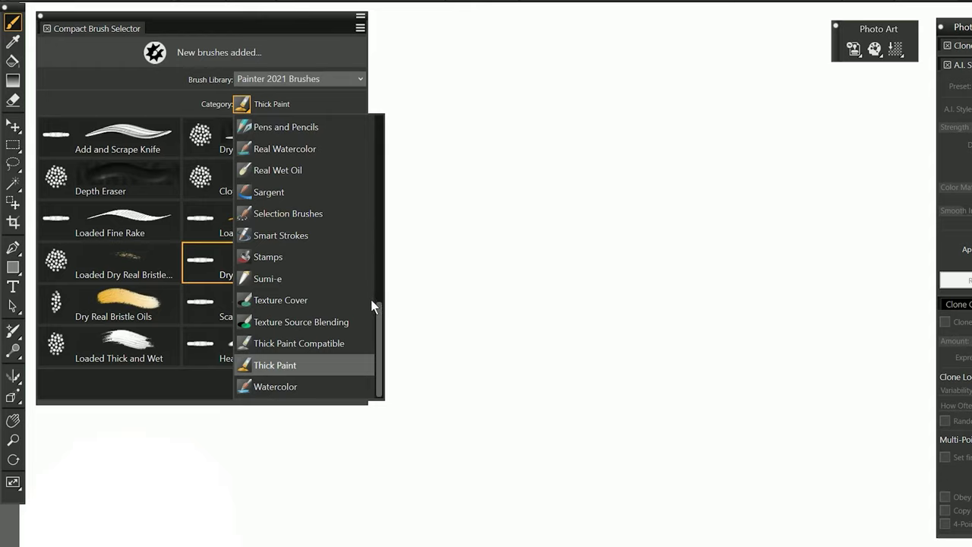
{"action": "left_click_drag", "start_coordinate": [379, 316], "coordinate": [380, 143]}
{"action": "left_click", "coordinate": [271, 193]}
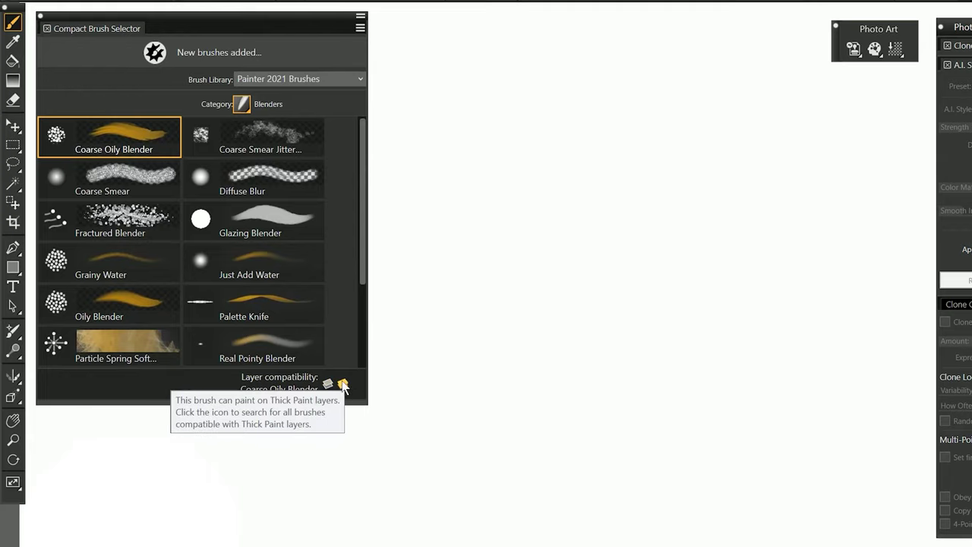
{"action": "left_click", "coordinate": [292, 177]}
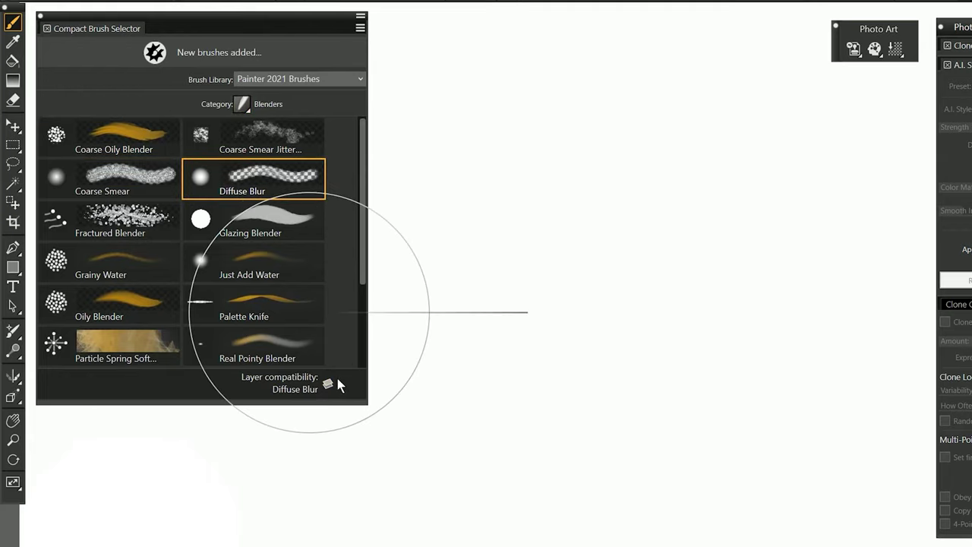
{"action": "left_click", "coordinate": [286, 259]}
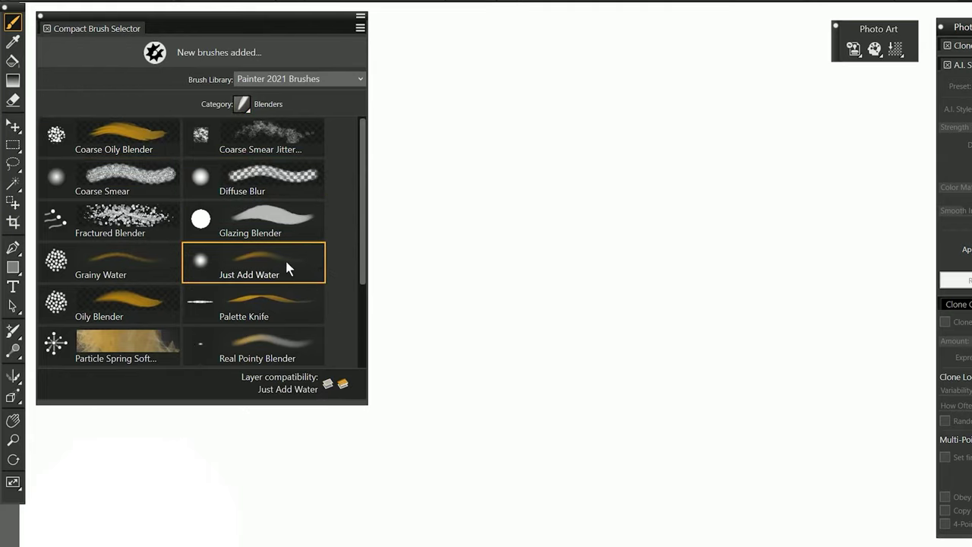
- Switch to the Real Watercolor category and inspect its layer-compatibility icon
{"action": "mouse_move", "coordinate": [328, 388]}
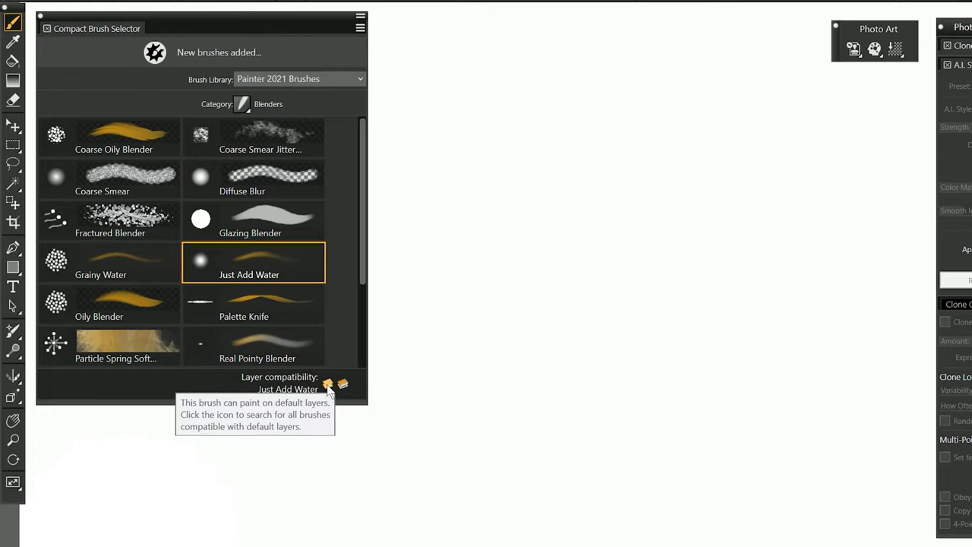
{"action": "left_click", "coordinate": [242, 104]}
{"action": "left_click_drag", "start_coordinate": [380, 174], "coordinate": [377, 302]}
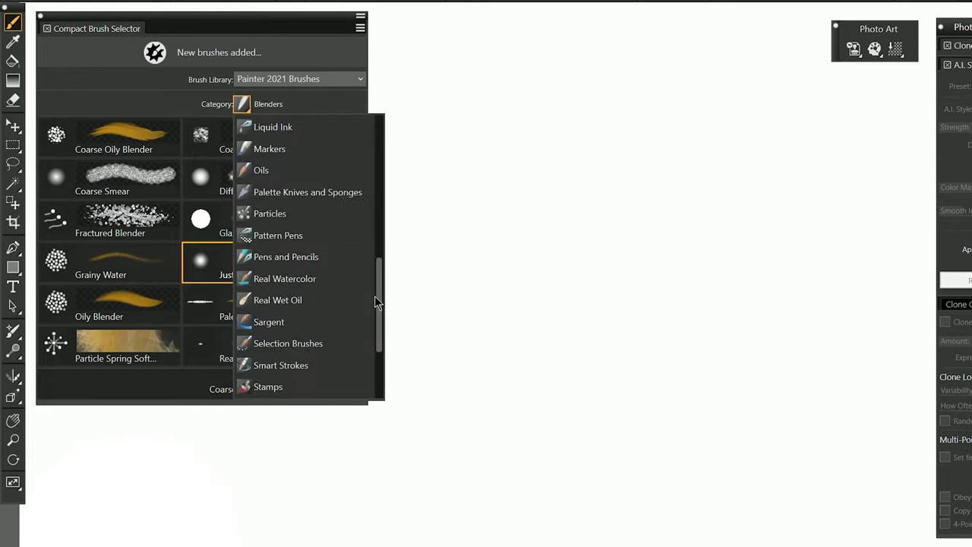
{"action": "left_click", "coordinate": [325, 281]}
{"action": "mouse_move", "coordinate": [329, 387]}
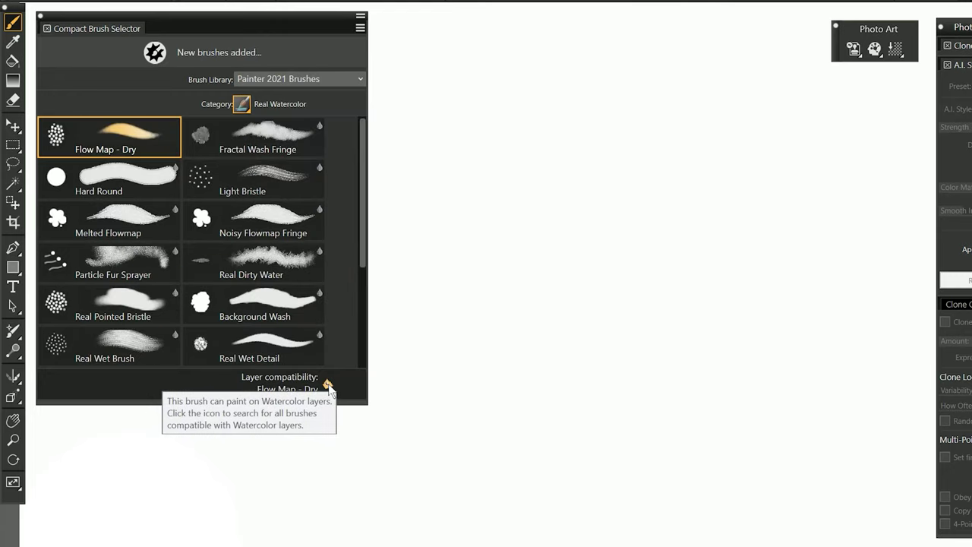
- Search Watercolor-compatible brushes with the queries tp, d, li and gl, then open the selector's options
{"action": "left_click", "coordinate": [329, 384]}
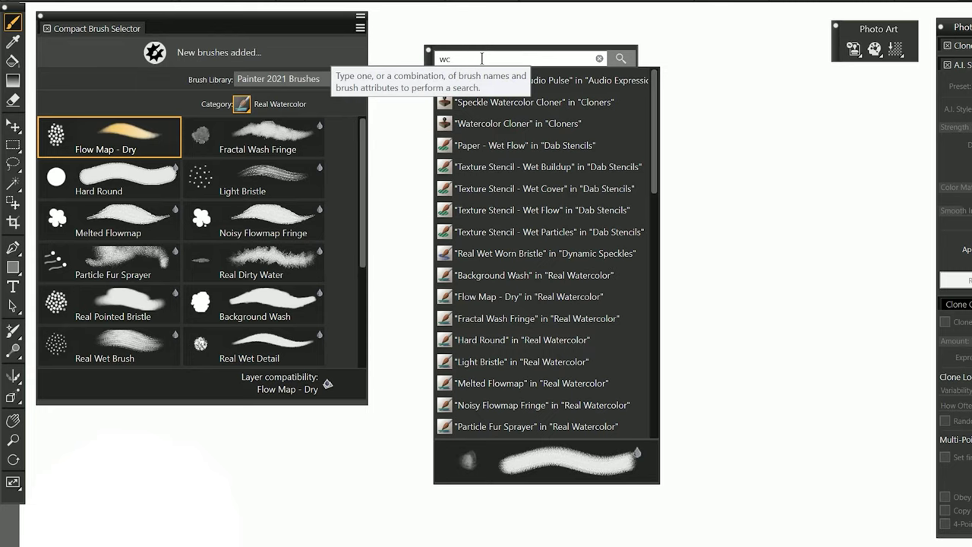
{"action": "key", "text": "BackSpace"}
{"action": "key", "text": "BackSpace"}
{"action": "type", "text": "tp"}
{"action": "key", "text": "BackSpace"}
{"action": "key", "text": "BackSpace"}
{"action": "type", "text": "d"}
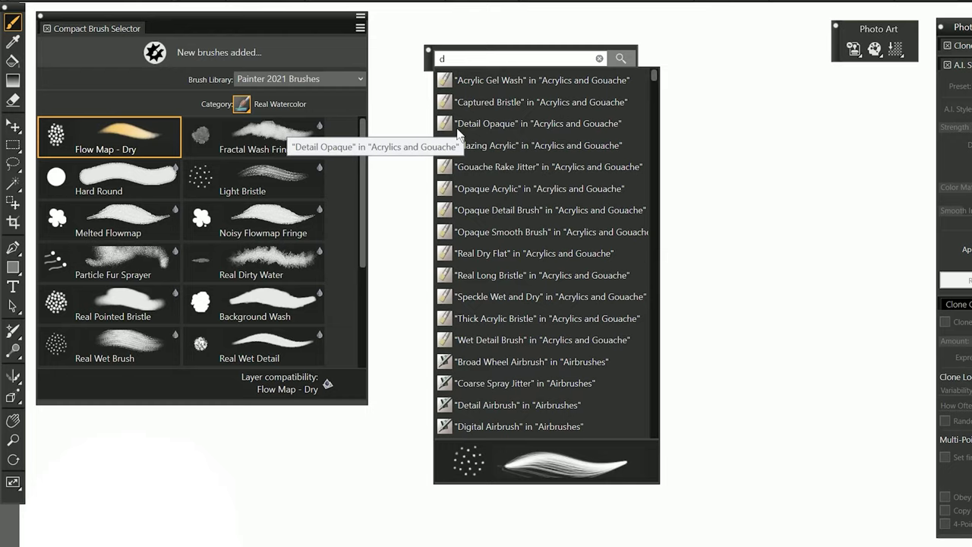
{"action": "key", "text": "BackSpace"}
{"action": "type", "text": "li"}
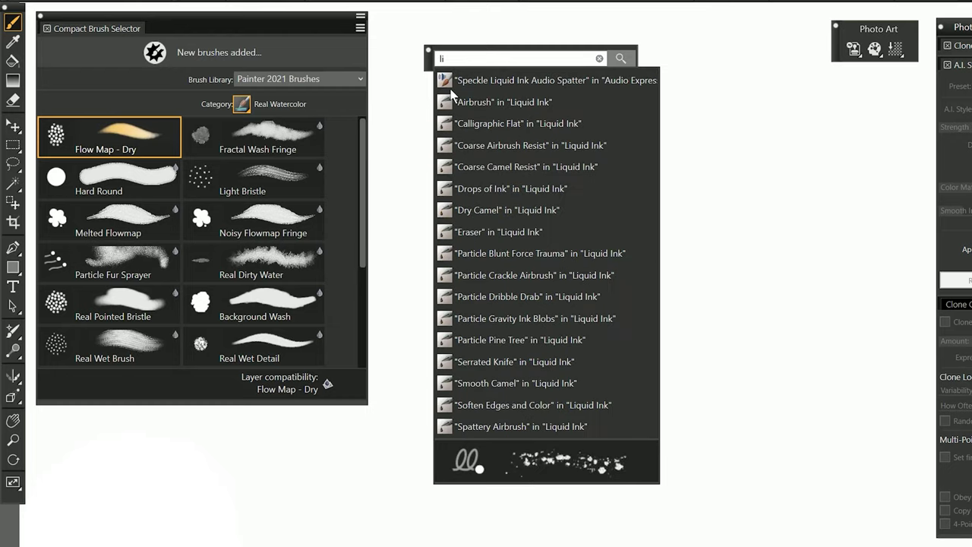
{"action": "key", "text": "BackSpace"}
{"action": "key", "text": "BackSpace"}
{"action": "type", "text": "gl"}
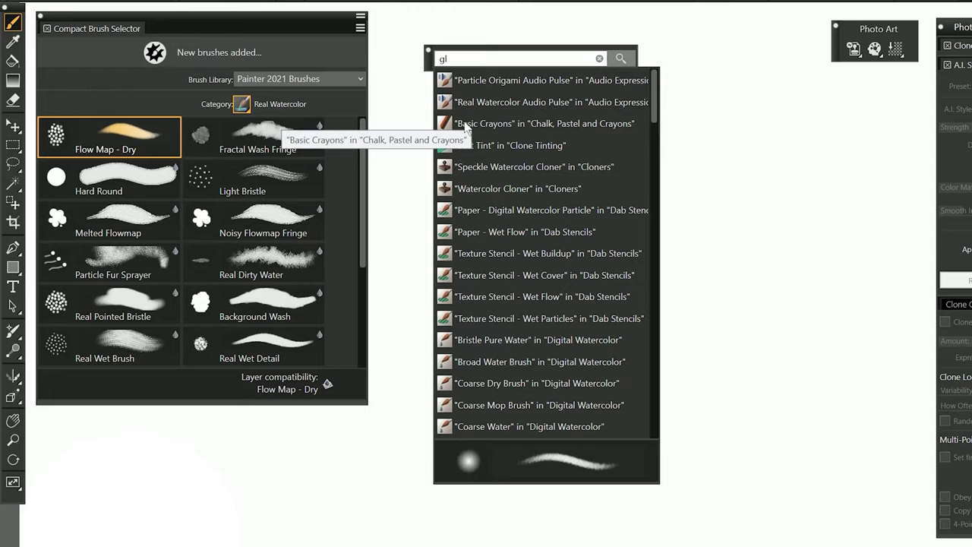
{"action": "left_click", "coordinate": [328, 395]}
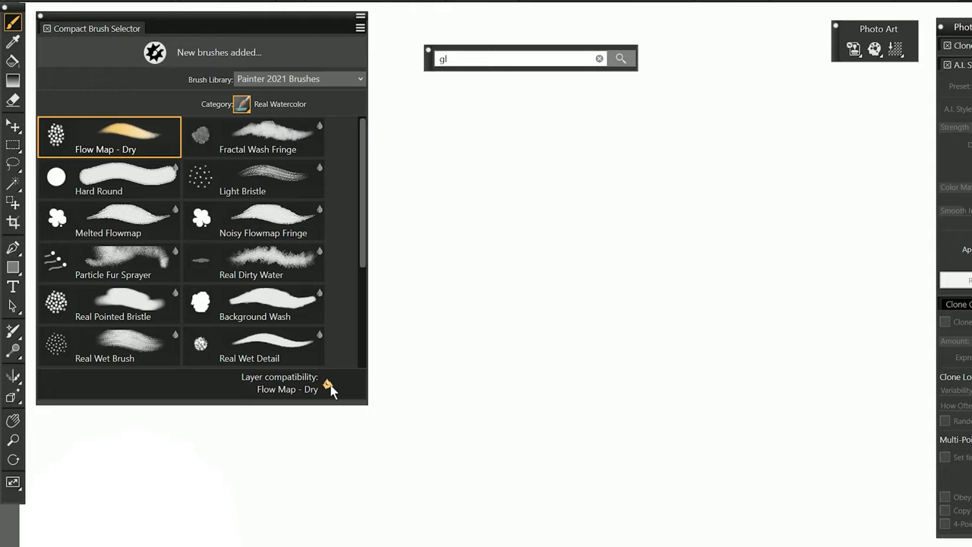
{"action": "left_click", "coordinate": [361, 28]}
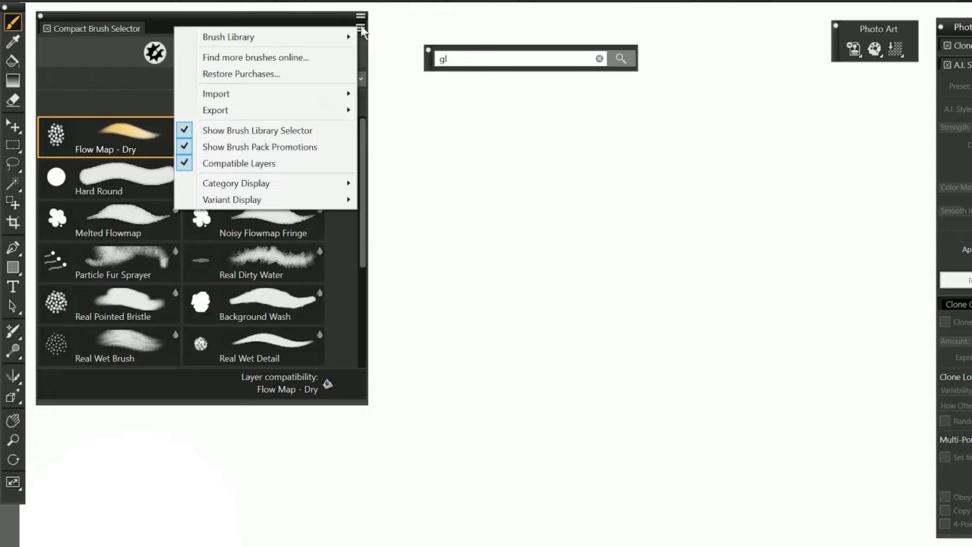
- Hide Compatible Layers, pick Fractal Wash Fringe, and move the Thick Paint incompatibility warning aside
{"action": "mouse_move", "coordinate": [347, 36]}
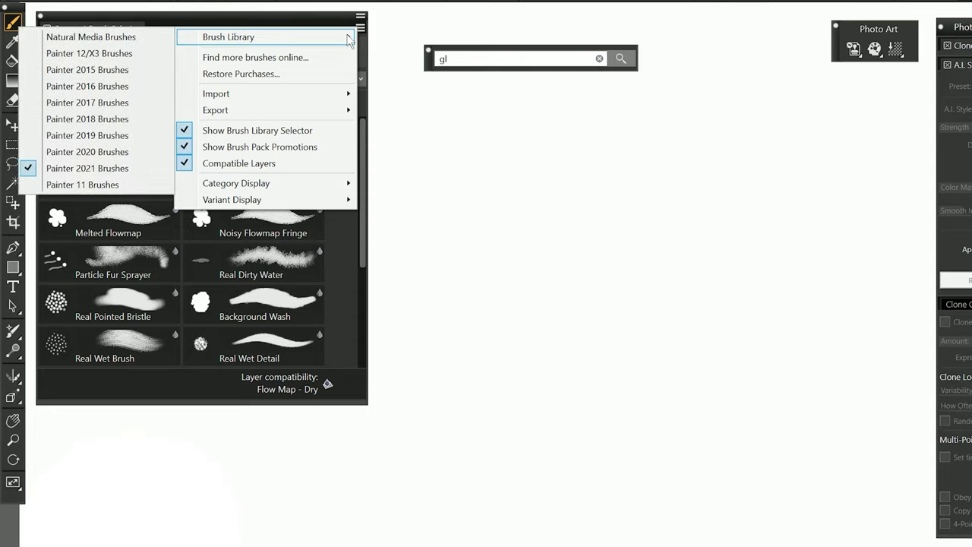
{"action": "left_click", "coordinate": [294, 168]}
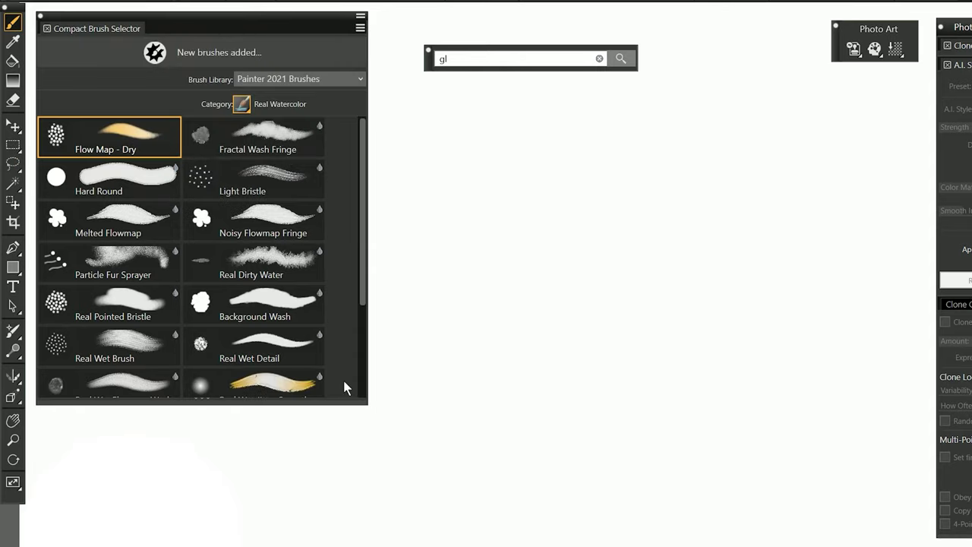
{"action": "left_click", "coordinate": [254, 137]}
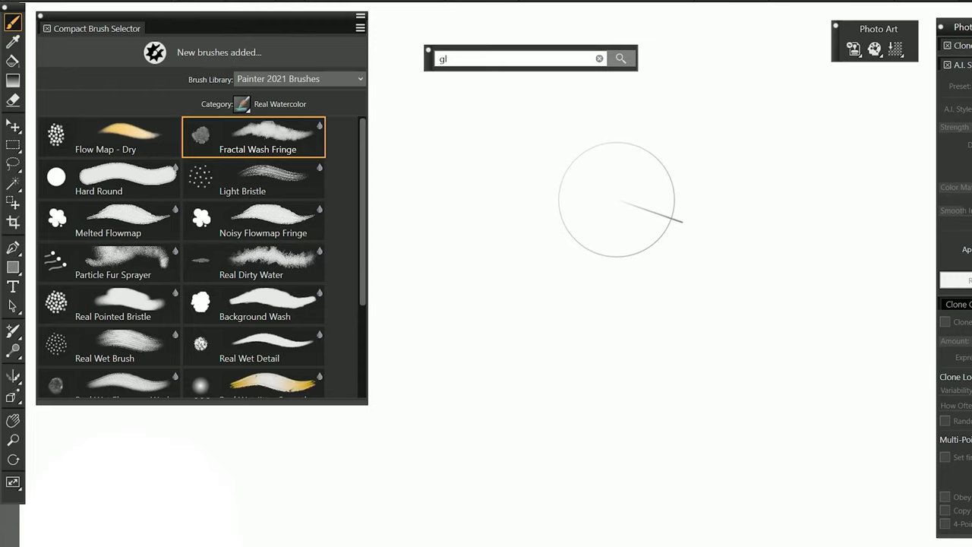
{"action": "left_click", "coordinate": [594, 242]}
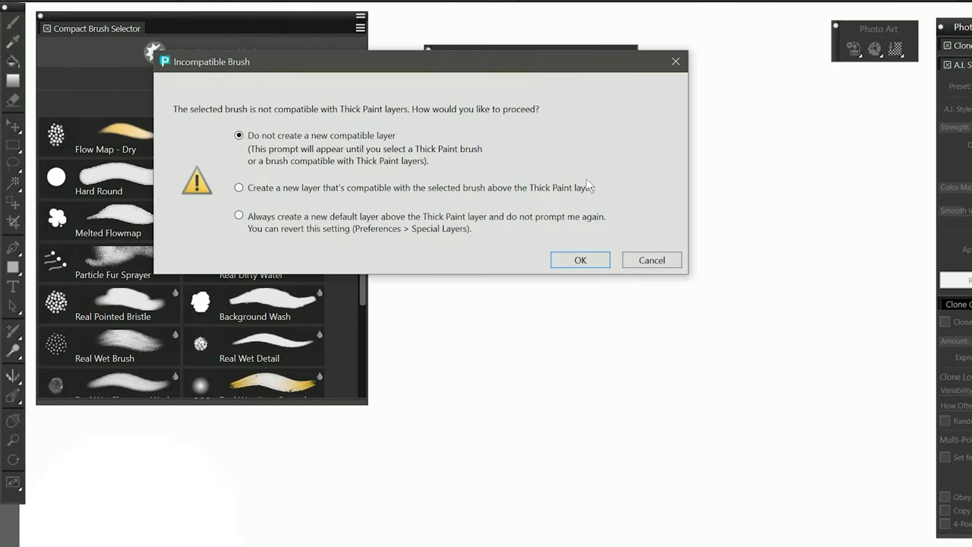
{"action": "left_click_drag", "start_coordinate": [536, 76], "coordinate": [710, 198]}
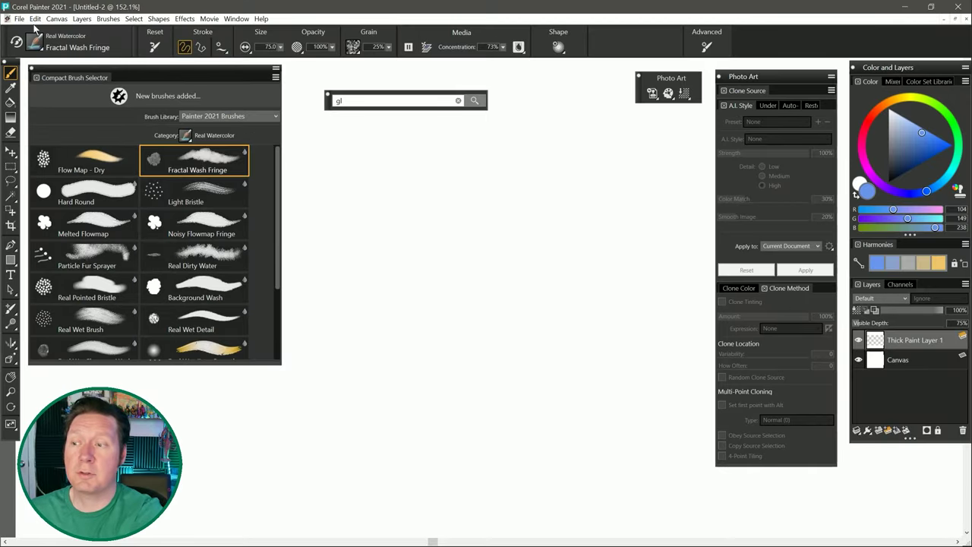
- Dismiss the warning and open Edit > Preferences > Special Layers
{"action": "left_click", "coordinate": [42, 0]}
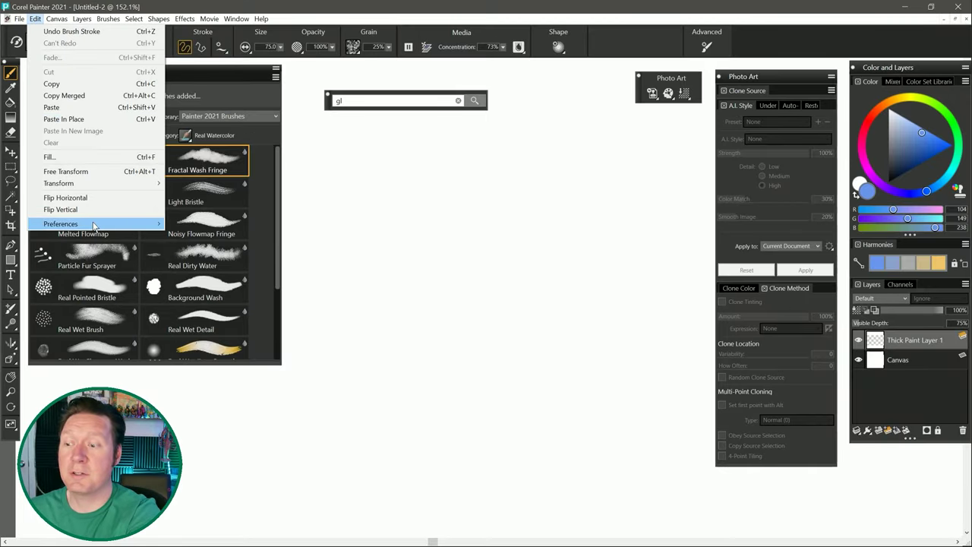
{"action": "mouse_move", "coordinate": [93, 225]}
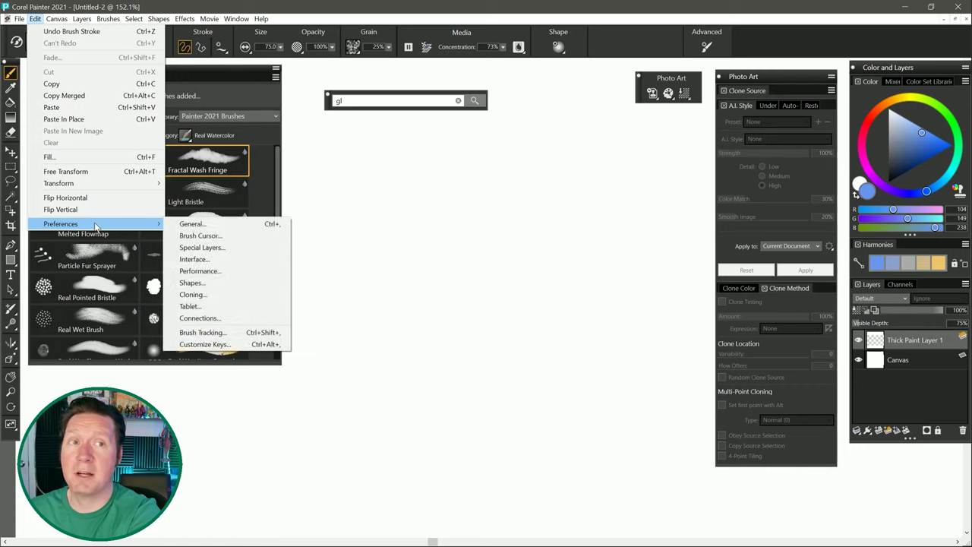
{"action": "left_click", "coordinate": [226, 252]}
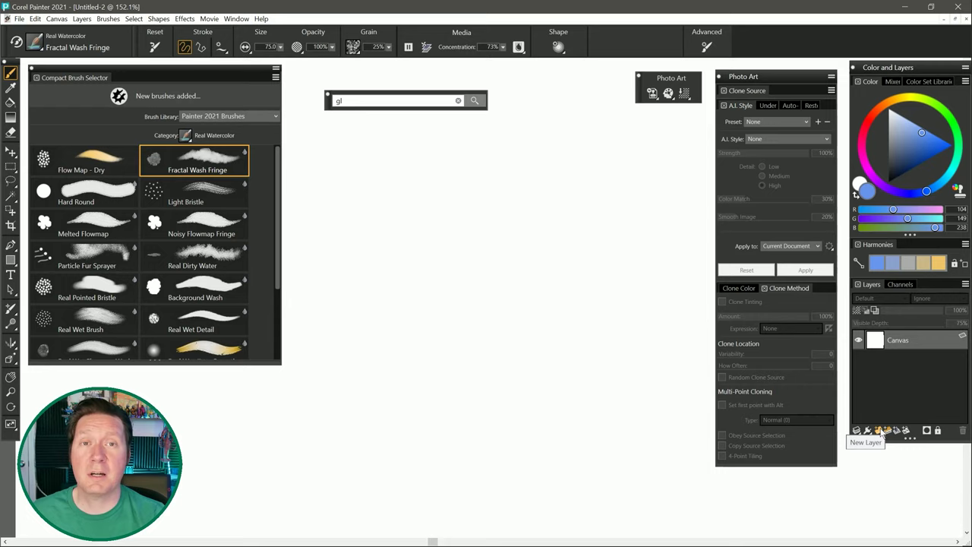
- Add a new layer and choose the Pens and Pencils > Leaky Pen brush
{"action": "left_click", "coordinate": [879, 430]}
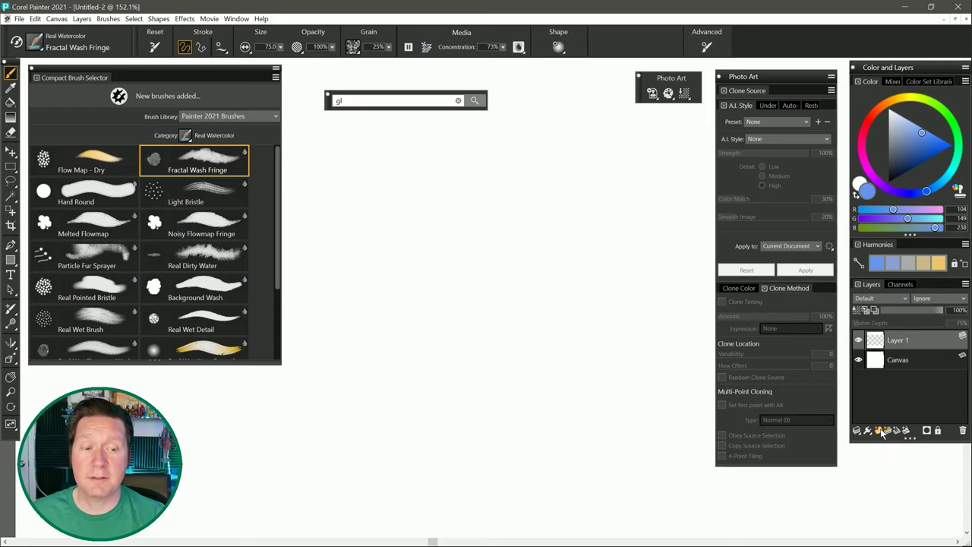
{"action": "left_click", "coordinate": [30, 46]}
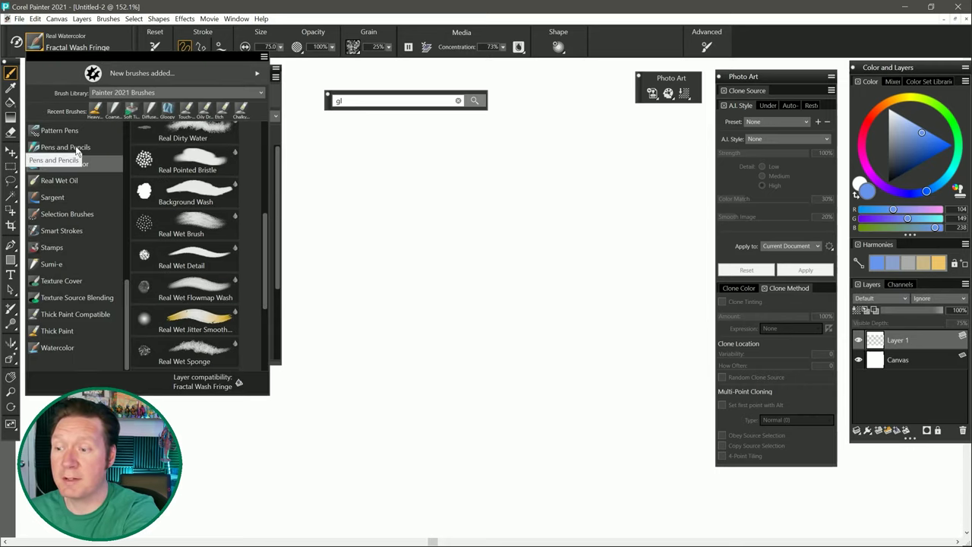
{"action": "left_click", "coordinate": [76, 149]}
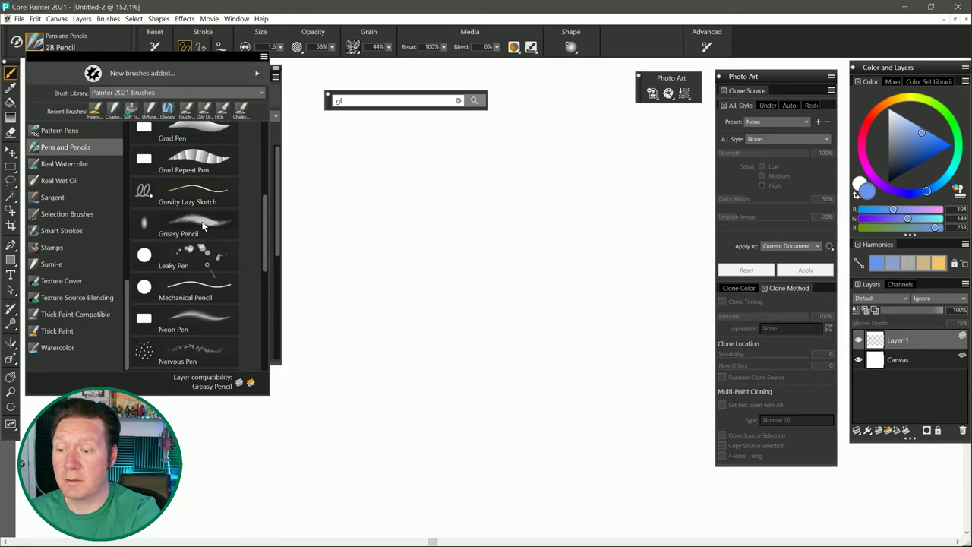
{"action": "left_click", "coordinate": [204, 225]}
{"action": "left_click", "coordinate": [194, 319]}
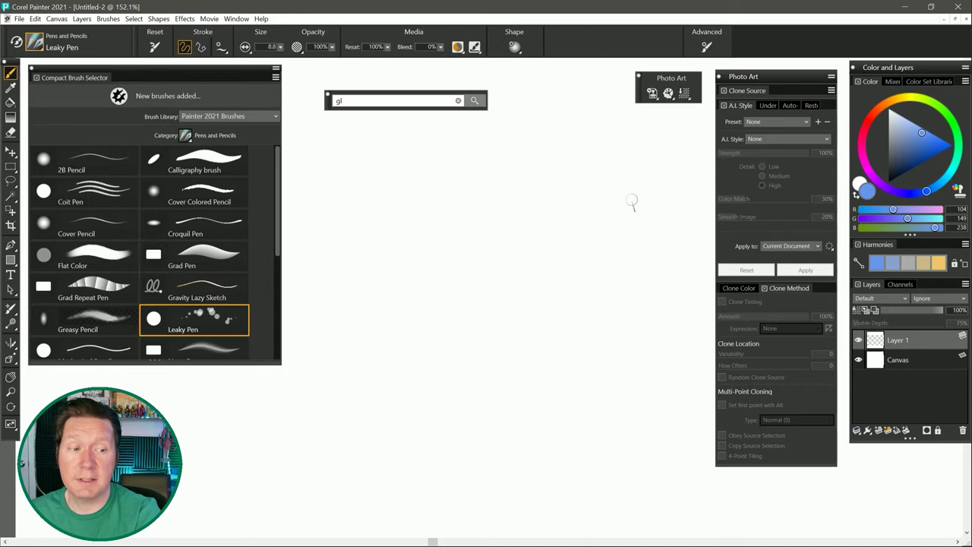
- Convert Layer 1 to a watercolor layer and paint a pink watercolor wash over the dots
{"action": "right_click", "coordinate": [899, 340]}
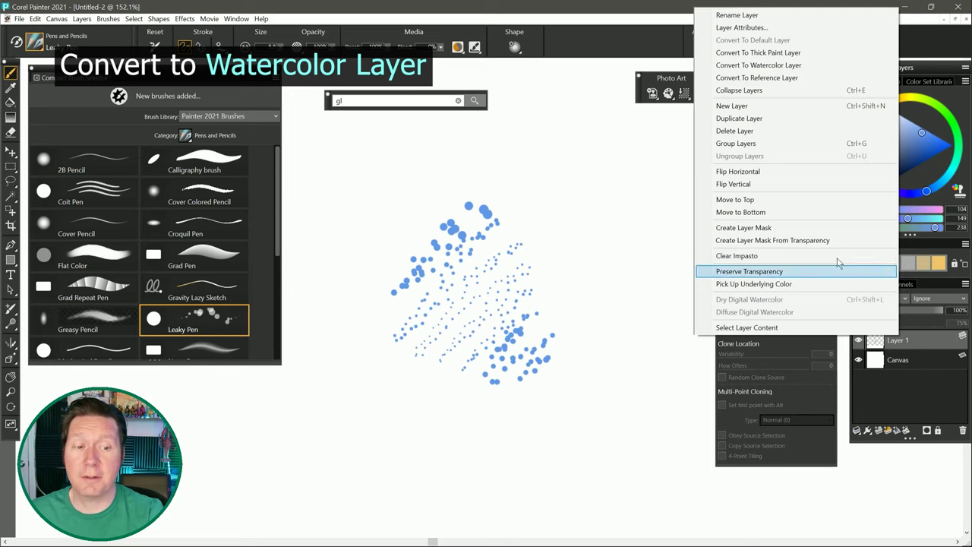
{"action": "left_click", "coordinate": [759, 66]}
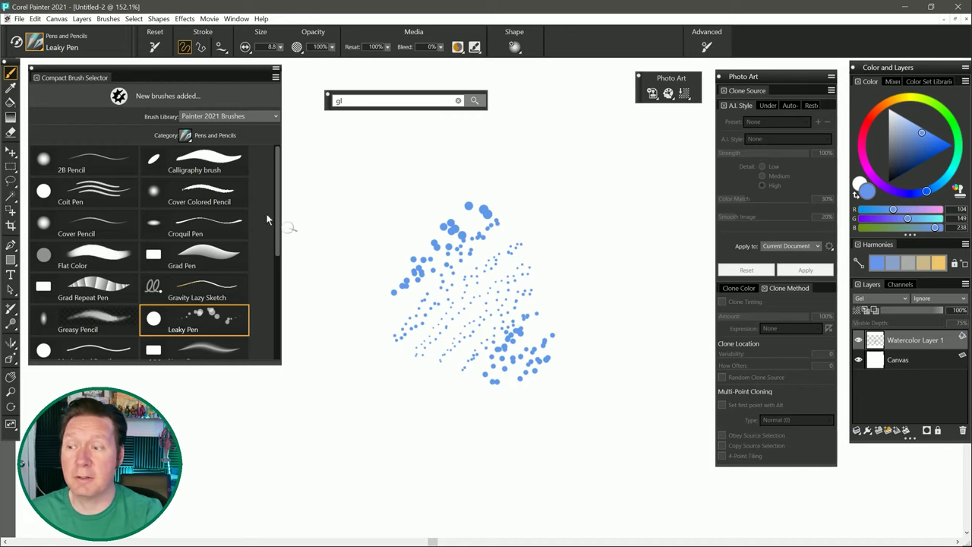
{"action": "left_click", "coordinate": [32, 44]}
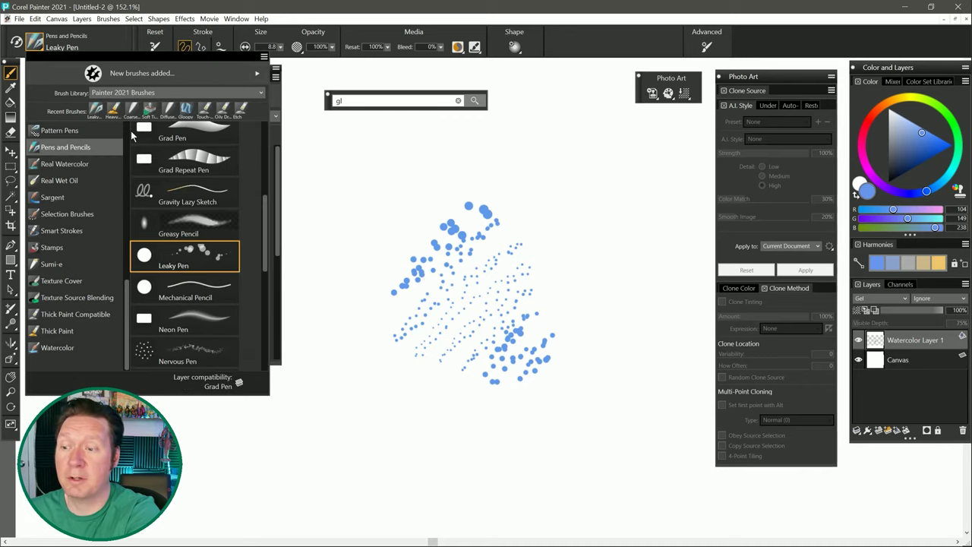
{"action": "mouse_move", "coordinate": [432, 271]}
{"action": "left_mouse_down"}
{"action": "mouse_move", "coordinate": [466, 232]}
{"action": "mouse_move", "coordinate": [504, 214]}
{"action": "mouse_move", "coordinate": [494, 271]}
{"action": "mouse_move", "coordinate": [544, 304]}
{"action": "left_mouse_up"}
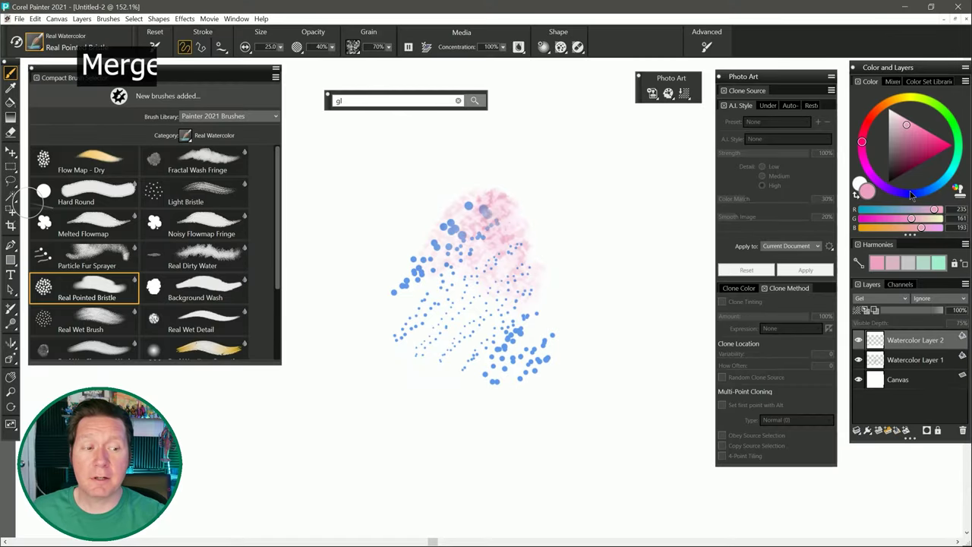
- Add a light-blue wash, merge the watercolor layers, and flip Watercolor Layer 1 horizontally
{"action": "left_click", "coordinate": [911, 195]}
{"action": "mouse_move", "coordinate": [535, 250]}
{"action": "left_mouse_down"}
{"action": "mouse_move", "coordinate": [482, 296]}
{"action": "mouse_move", "coordinate": [437, 243]}
{"action": "mouse_move", "coordinate": [471, 356]}
{"action": "left_mouse_up"}
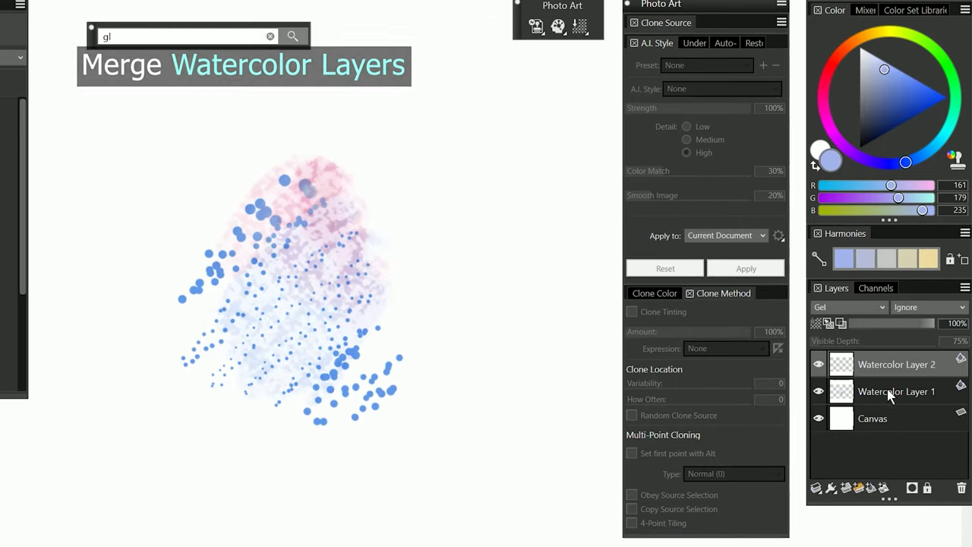
{"action": "key", "text": "ctrl+e"}
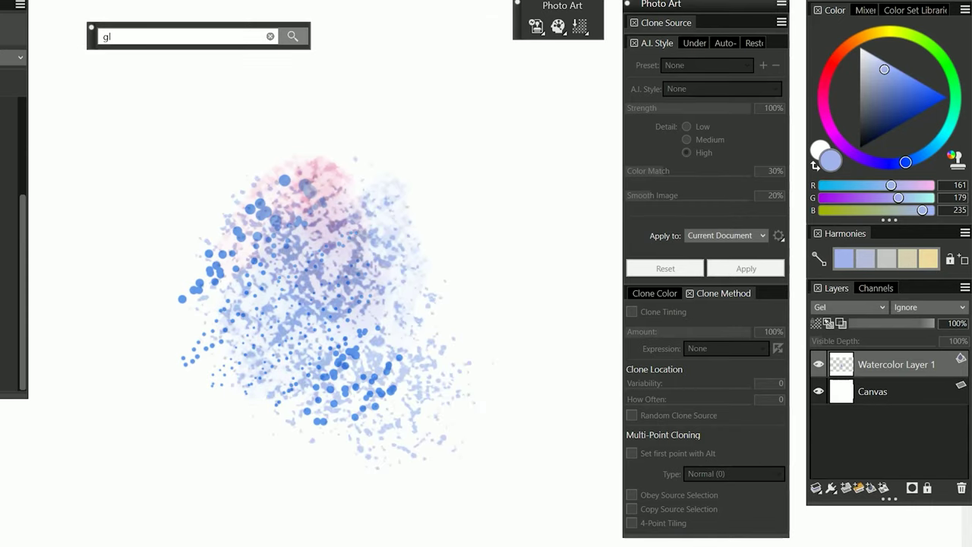
{"action": "right_click", "coordinate": [881, 367]}
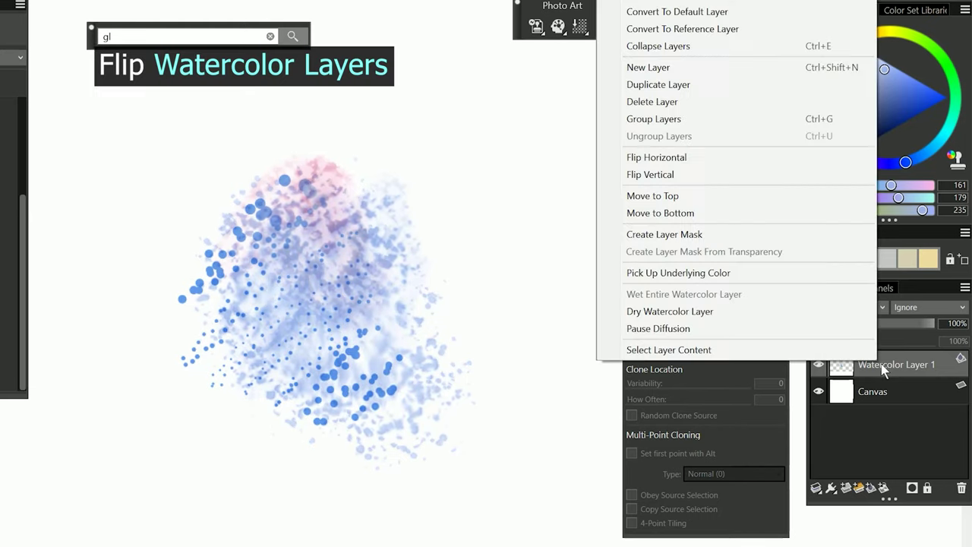
{"action": "left_click", "coordinate": [697, 157]}
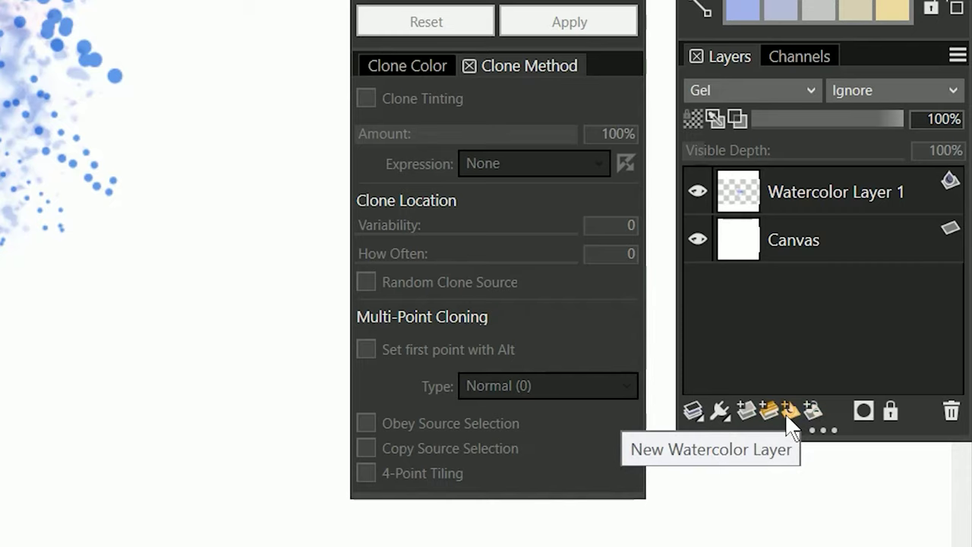
- Close the Layers panel options unchanged and open the new-layer menu's combined list of layer types
{"action": "left_click", "coordinate": [958, 57]}
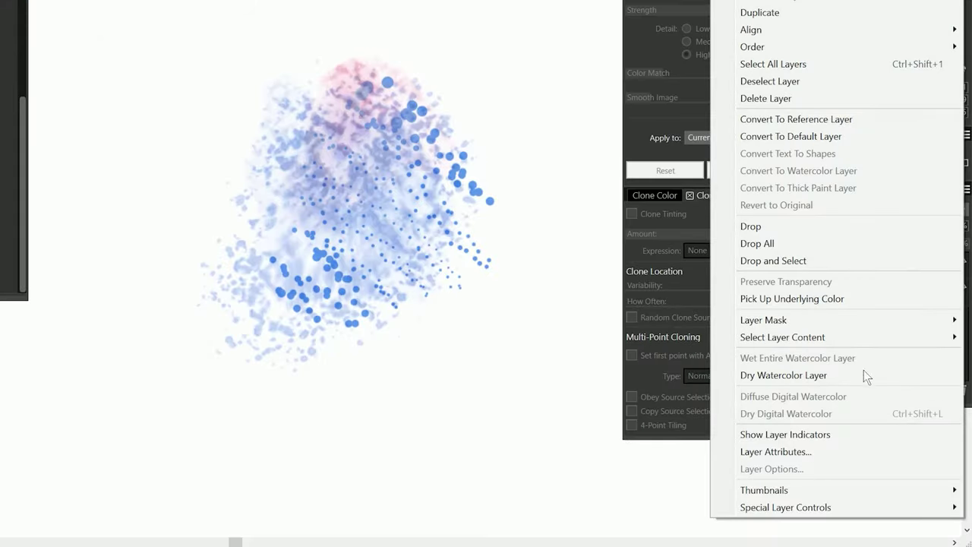
{"action": "mouse_move", "coordinate": [825, 511]}
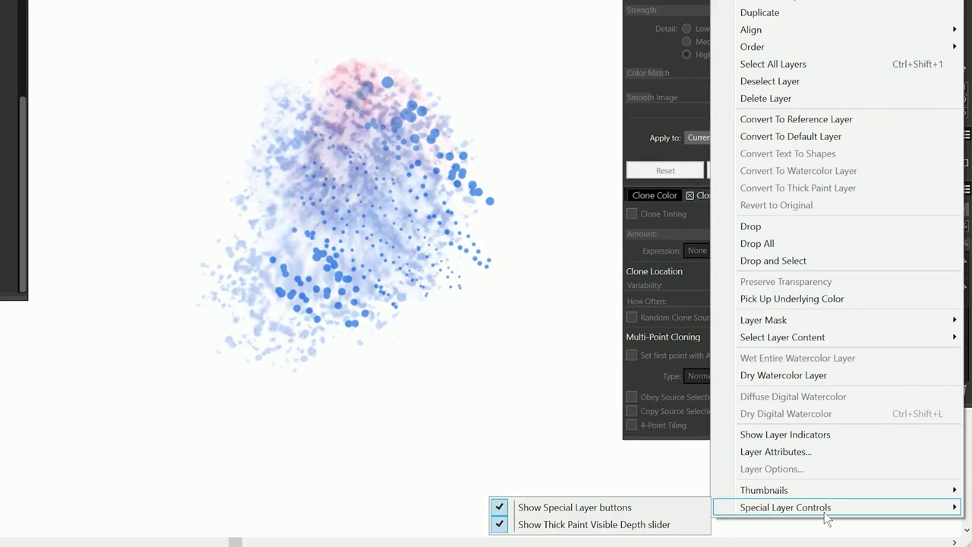
{"action": "left_click", "coordinate": [619, 513]}
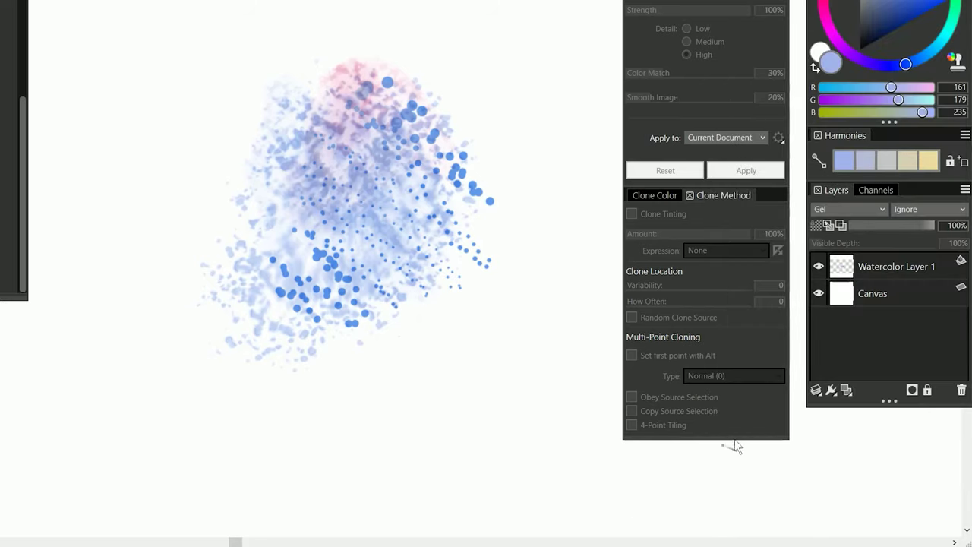
{"action": "left_click", "coordinate": [847, 391]}
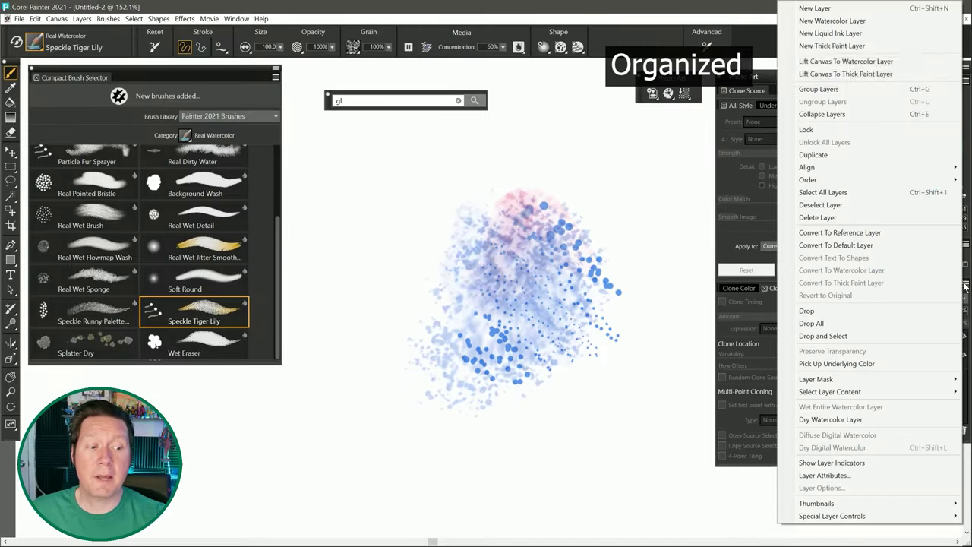
- Choose Unlock All Layers from the Layers panel menu to unlock the watercolor layers
{"action": "left_click", "coordinate": [82, 18]}
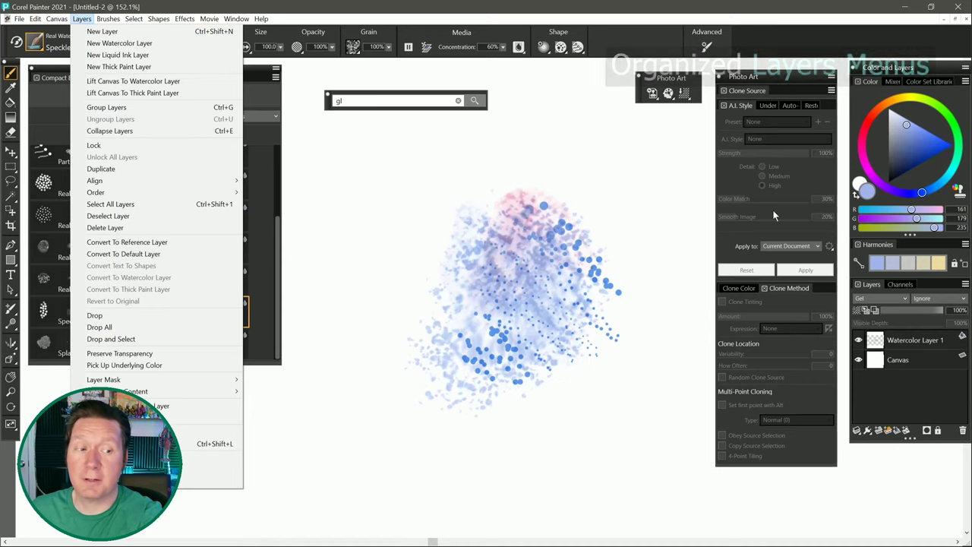
{"action": "left_click", "coordinate": [965, 286]}
{"action": "left_click", "coordinate": [966, 286]}
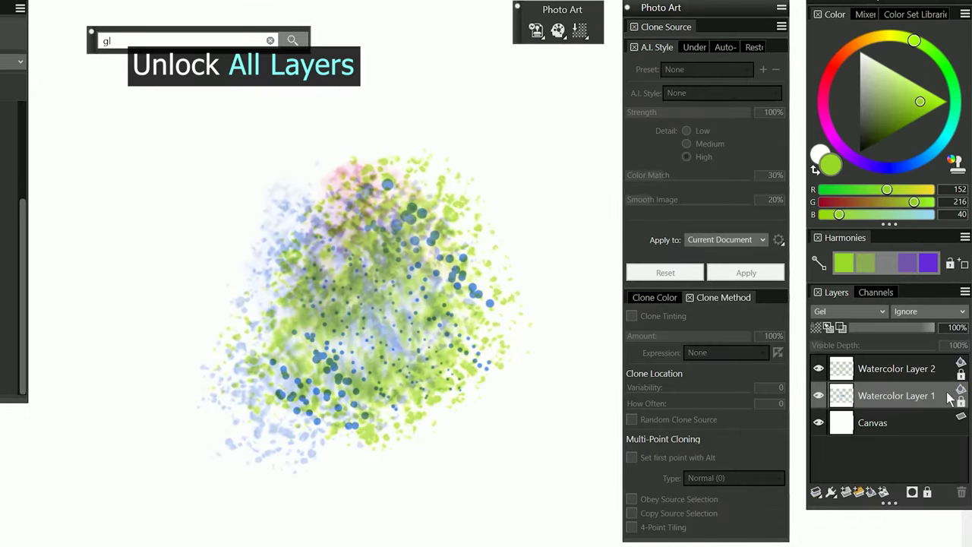
{"action": "left_click", "coordinate": [964, 293]}
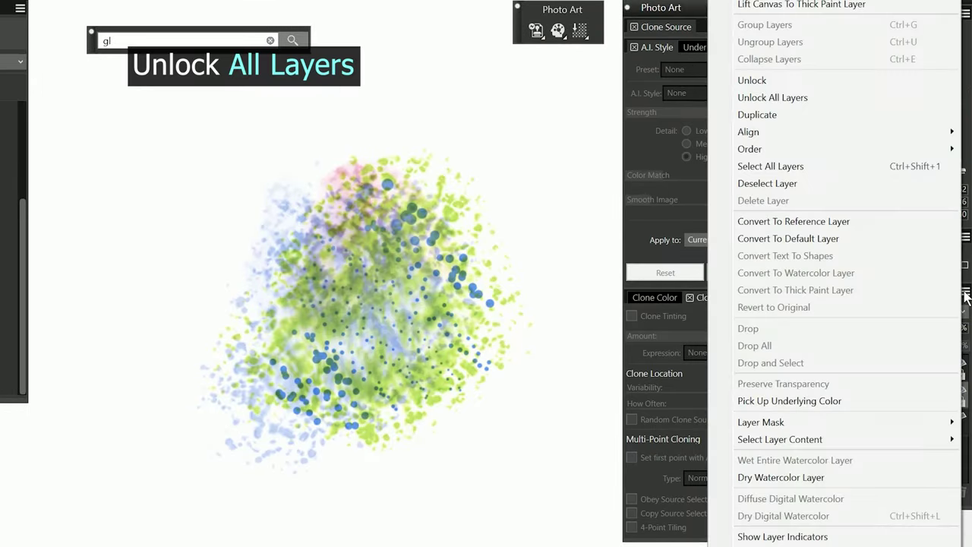
{"action": "left_click", "coordinate": [794, 100]}
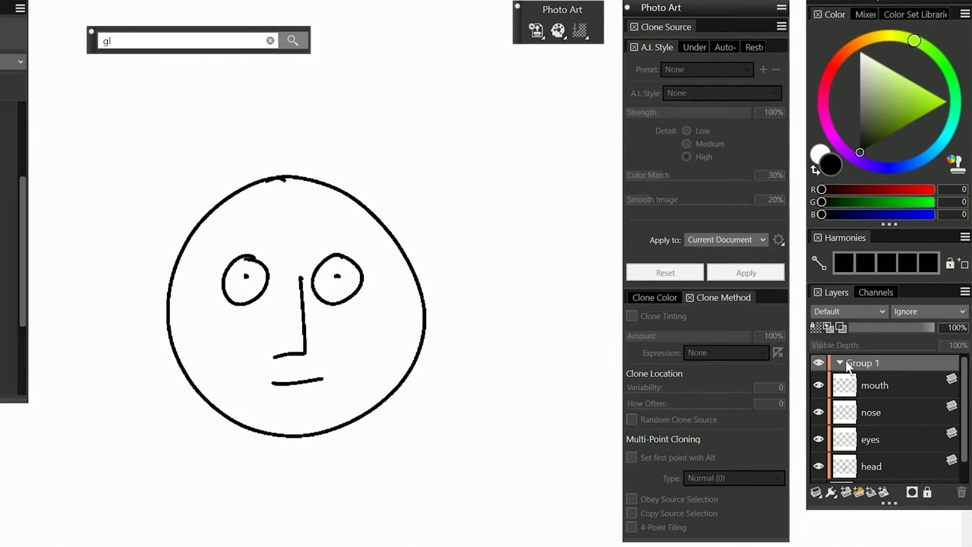
- Toggle the head, eyes, nose and mouth layers off and back on
{"action": "left_click", "coordinate": [878, 466]}
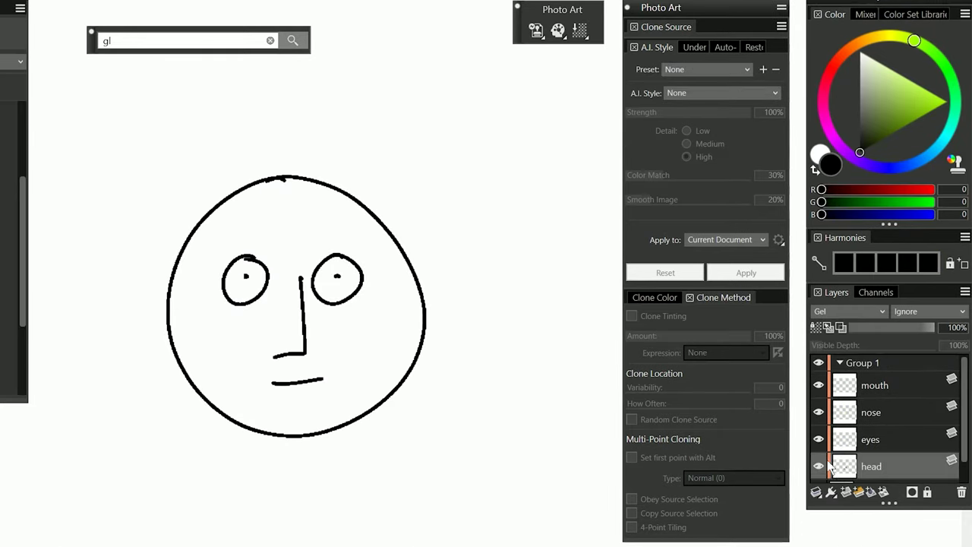
{"action": "left_click", "coordinate": [819, 466]}
{"action": "left_click", "coordinate": [819, 466]}
{"action": "left_click", "coordinate": [818, 466]}
{"action": "left_click", "coordinate": [819, 439]}
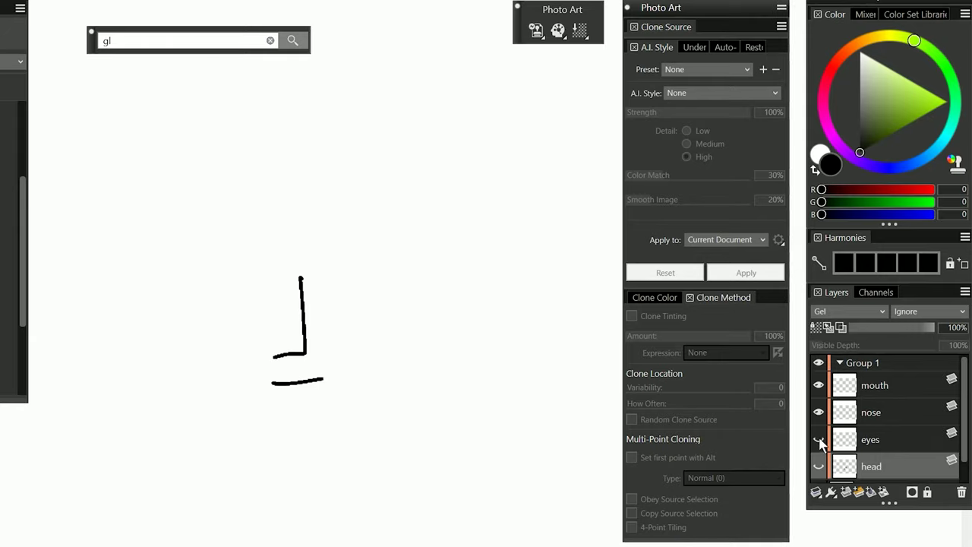
{"action": "left_click", "coordinate": [818, 412]}
{"action": "left_click", "coordinate": [818, 384]}
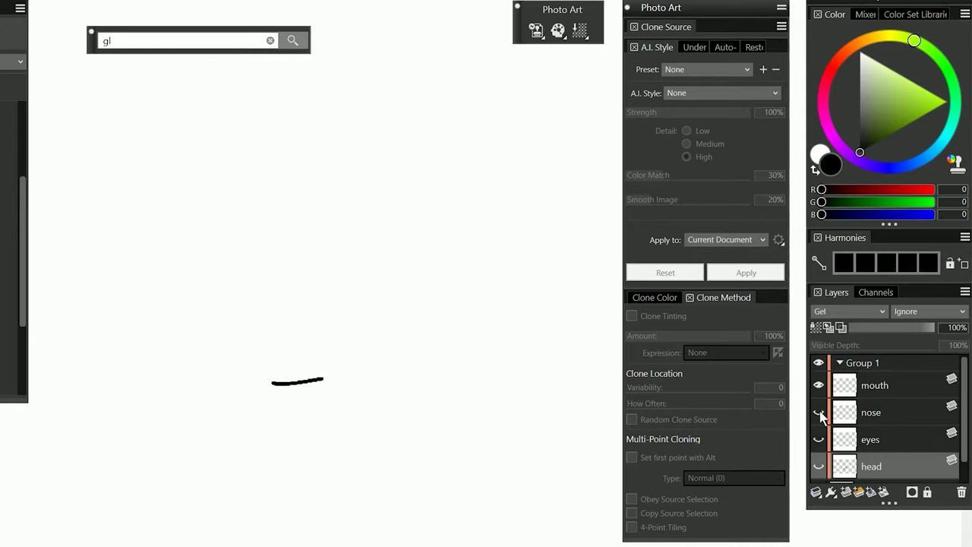
{"action": "left_click", "coordinate": [818, 412]}
{"action": "left_click", "coordinate": [818, 439]}
{"action": "left_click", "coordinate": [819, 466]}
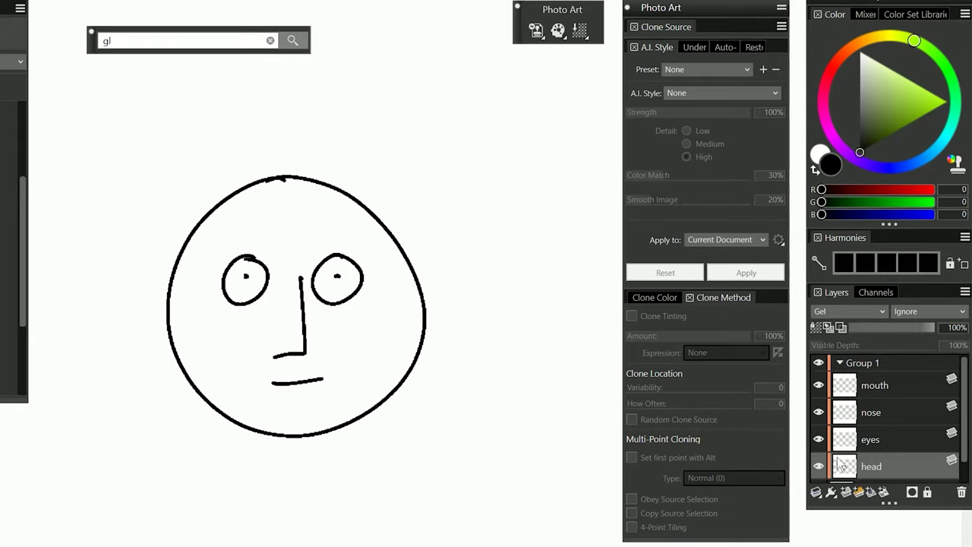
- Collapse the mouth, nose, eyes and head layers into one layer with Ctrl+E
{"action": "left_click", "coordinate": [877, 382]}
{"action": "left_click", "coordinate": [884, 465], "text": "shift"}
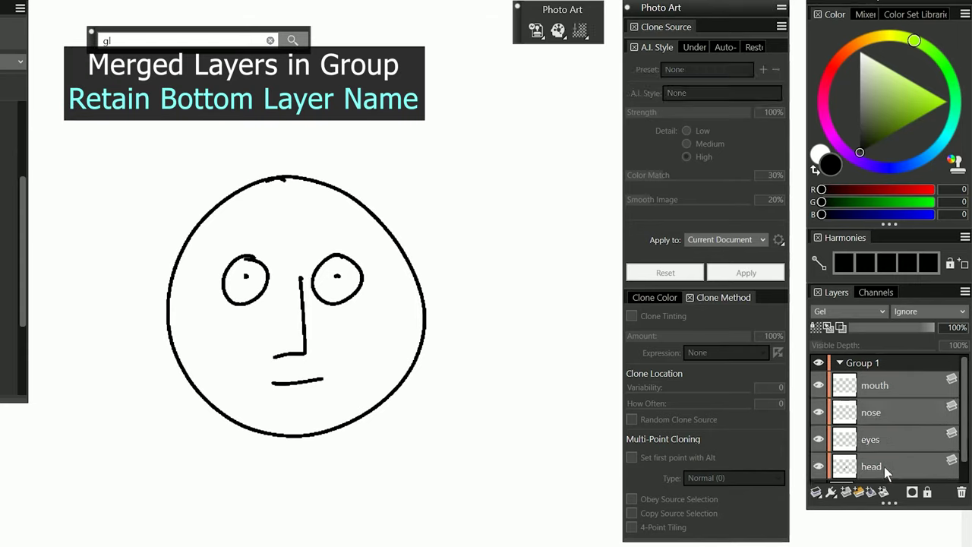
{"action": "key", "text": "ctrl+e"}
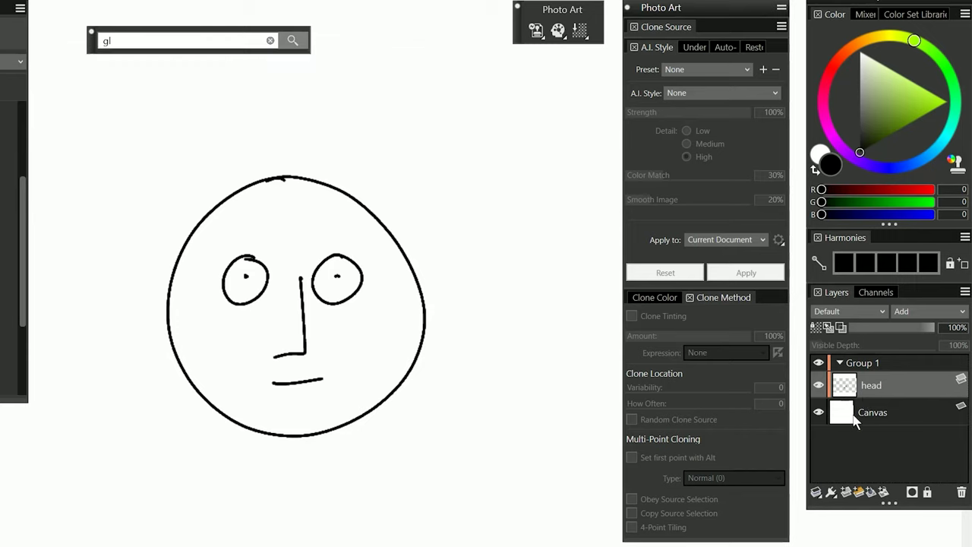
- Duplicate Group 1 and move the copied face to the right of the original
{"action": "right_click", "coordinate": [858, 364]}
{"action": "left_click", "coordinate": [780, 421]}
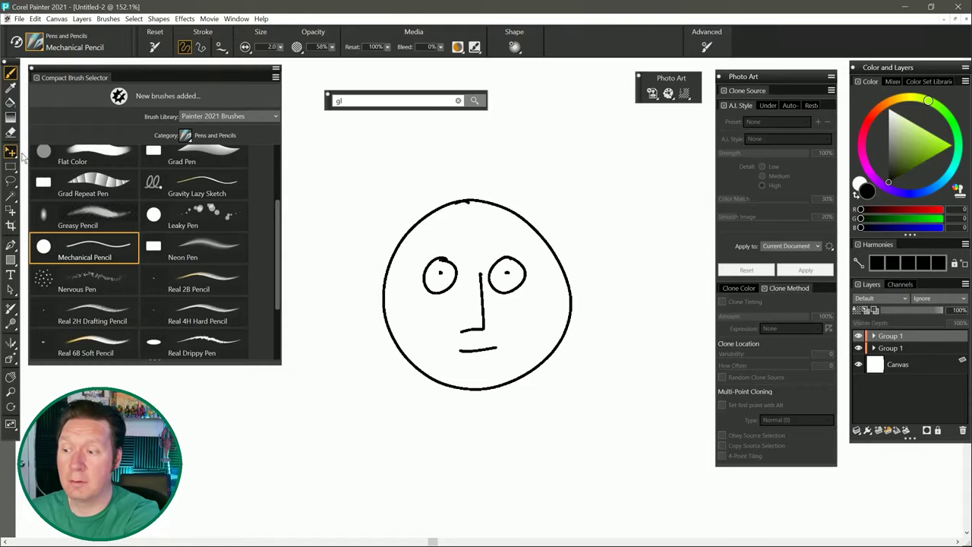
{"action": "left_click_drag", "start_coordinate": [473, 313], "coordinate": [660, 308]}
{"action": "left_click", "coordinate": [873, 336]}
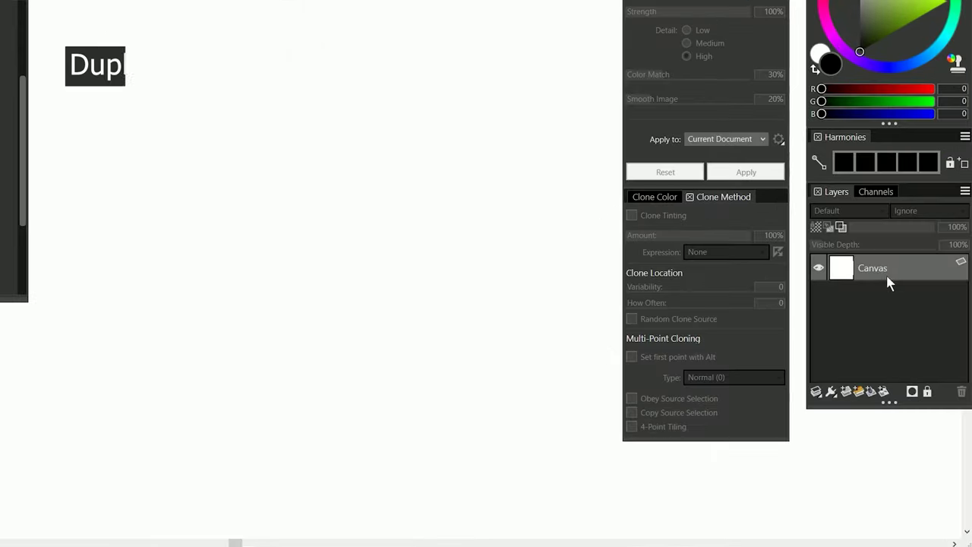
{"action": "right_click", "coordinate": [885, 277]}
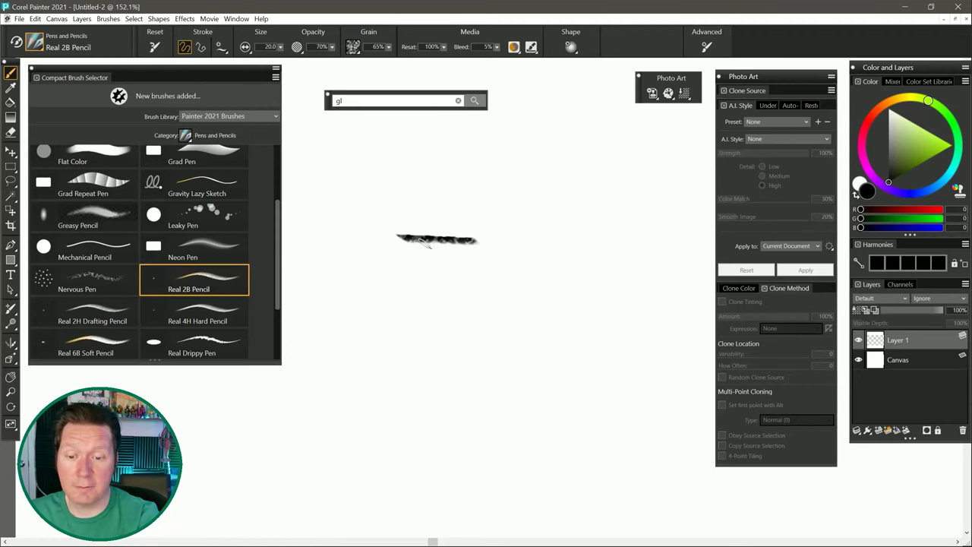
{"action": "mouse_move", "coordinate": [472, 240]}
{"action": "left_mouse_down"}
{"action": "mouse_move", "coordinate": [478, 300]}
{"action": "mouse_move", "coordinate": [437, 346]}
{"action": "left_mouse_up"}
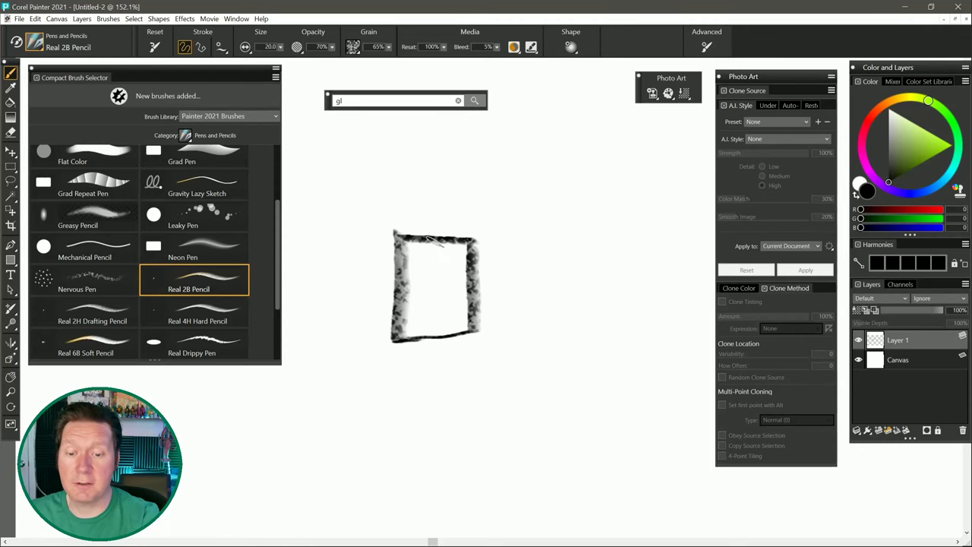
- Add the window's cross bars, duplicate Layer 1, and place the copy below the original
{"action": "left_click_drag", "start_coordinate": [431, 238], "coordinate": [435, 340]}
{"action": "left_click_drag", "start_coordinate": [395, 284], "coordinate": [476, 283]}
{"action": "right_click", "coordinate": [895, 339]}
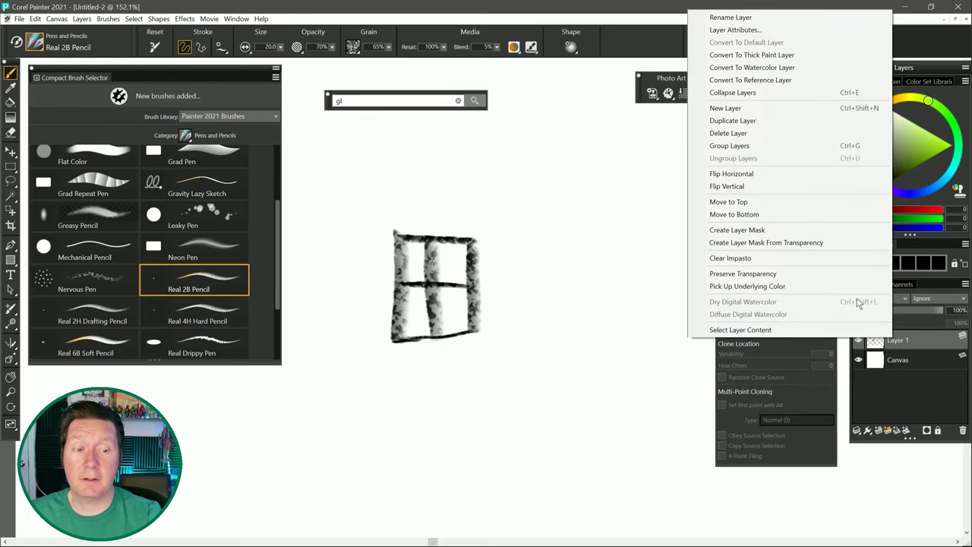
{"action": "left_click", "coordinate": [753, 121]}
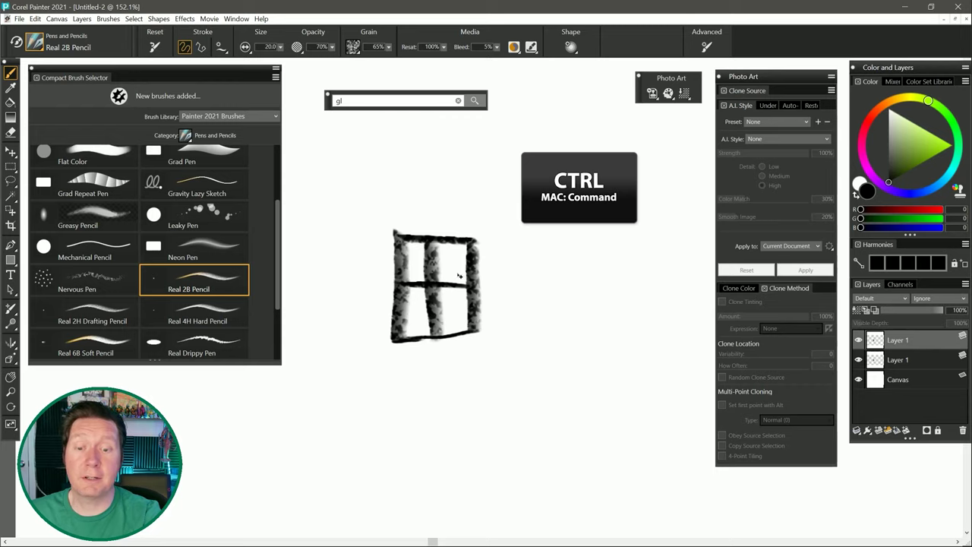
{"action": "mouse_move", "coordinate": [456, 271]}
{"action": "left_mouse_down"}
{"action": "mouse_move", "coordinate": [474, 352]}
{"action": "mouse_move", "coordinate": [466, 448]}
{"action": "mouse_move", "coordinate": [466, 398]}
{"action": "mouse_move", "coordinate": [453, 467]}
{"action": "left_mouse_up"}
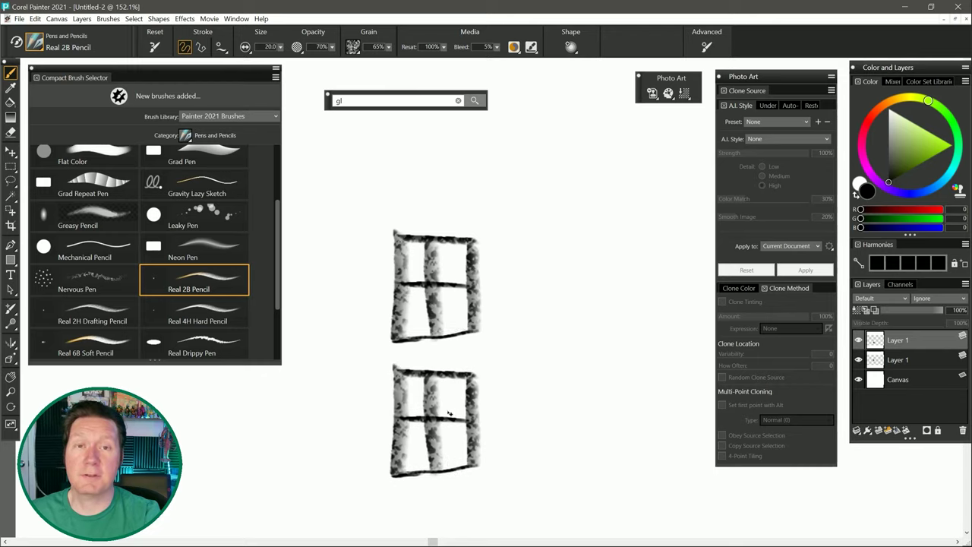
{"action": "left_click_drag", "start_coordinate": [446, 416], "coordinate": [519, 353]}
{"action": "left_click_drag", "start_coordinate": [511, 359], "coordinate": [486, 386]}
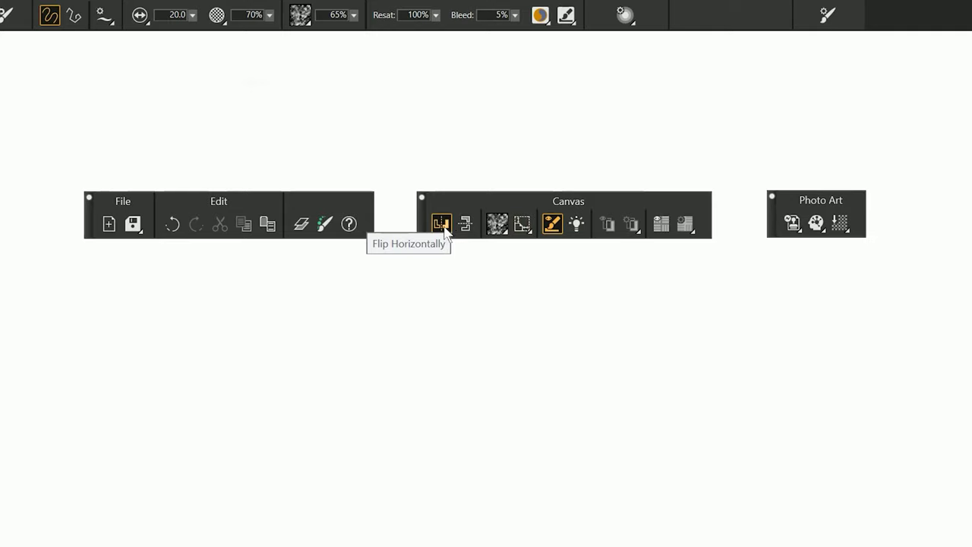
- Open Paper Selector, then cancel Resize to keep the canvas at 1920 × 1080 pixels
{"action": "left_click", "coordinate": [498, 226]}
{"action": "left_click", "coordinate": [521, 224]}
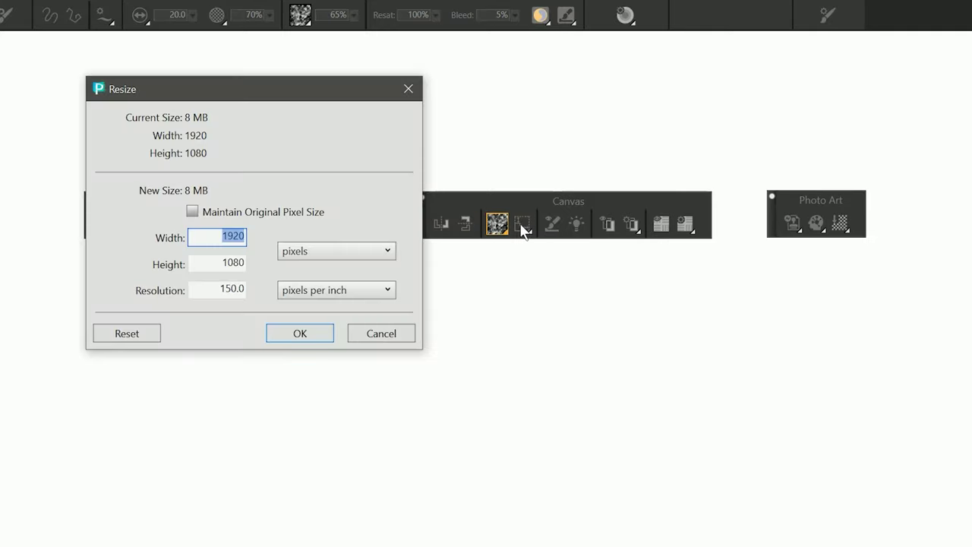
{"action": "left_click", "coordinate": [388, 334]}
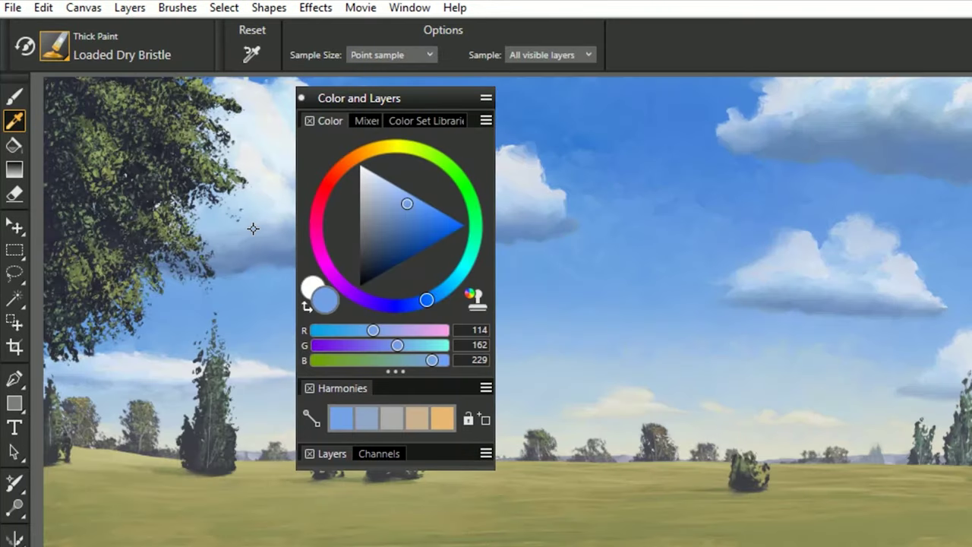
- Sample sky blue (RGB 102, 132, 190) and Magic Wand-select the large upper-left cloud
{"action": "left_click", "coordinate": [240, 253]}
{"action": "left_click", "coordinate": [238, 271]}
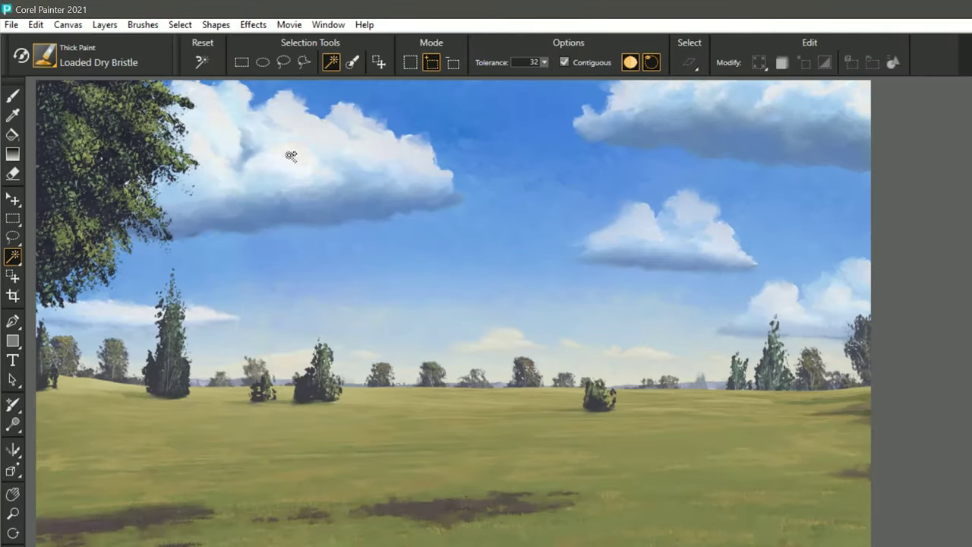
{"action": "left_click_drag", "start_coordinate": [291, 155], "coordinate": [336, 212]}
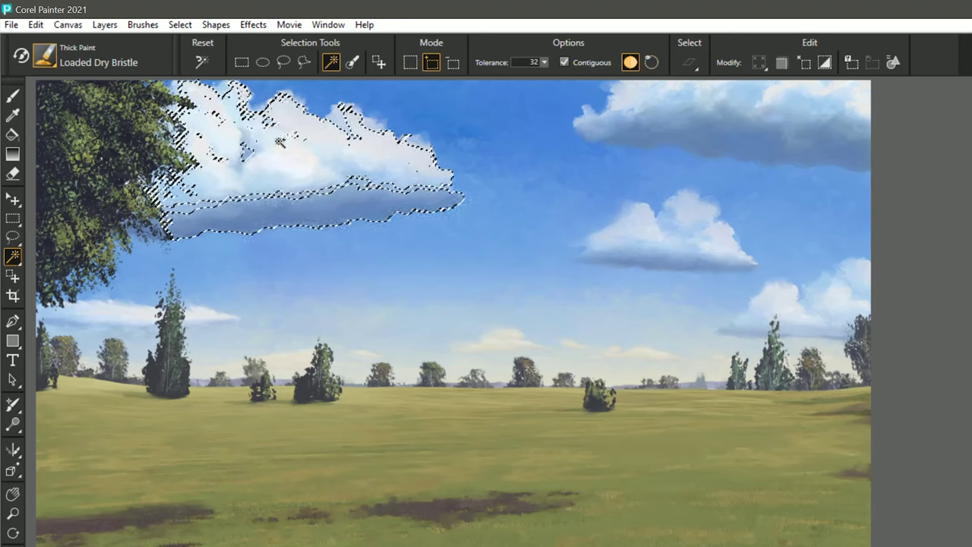